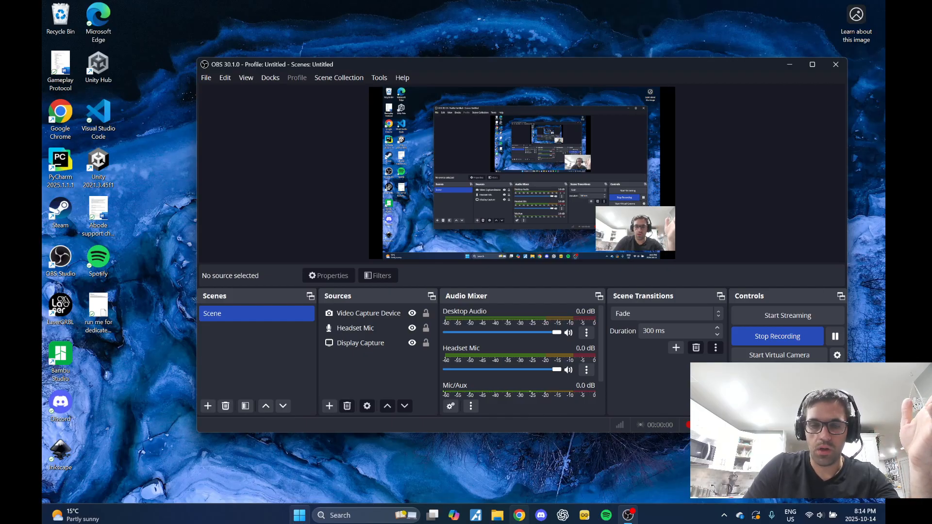
- Open Google Chrome in a maximized window and search the web for "bug outlines for laser cutting"
{"action": "left_click", "coordinate": [519, 516]}
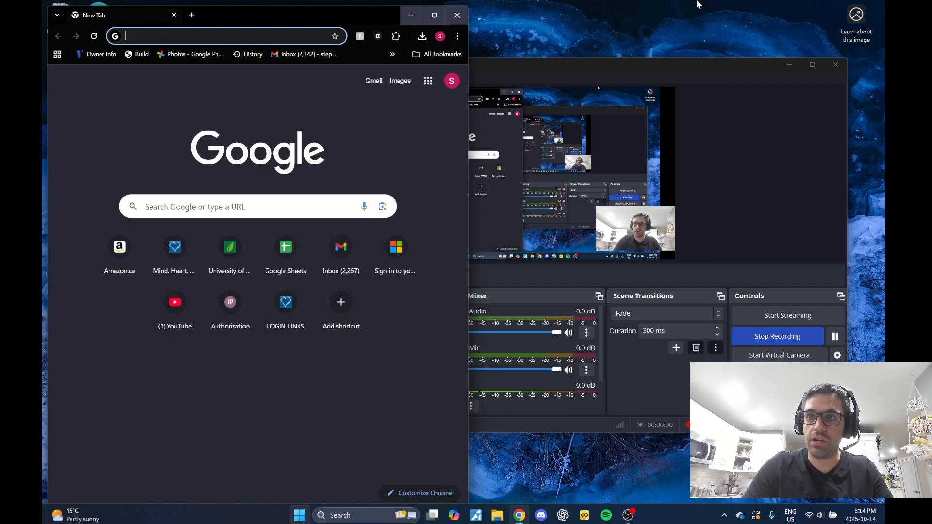
{"action": "left_click", "coordinate": [438, 19]}
{"action": "type", "text": "bug "}
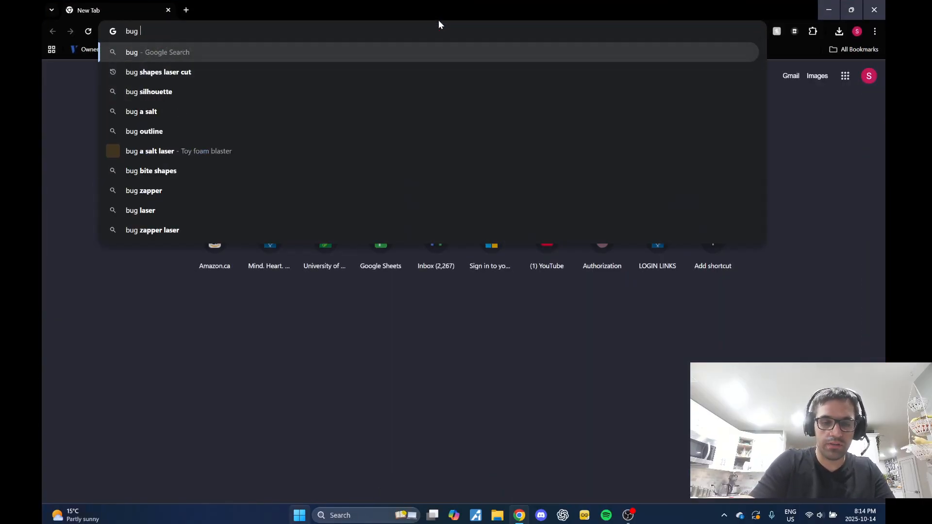
{"action": "type", "text": "outline"}
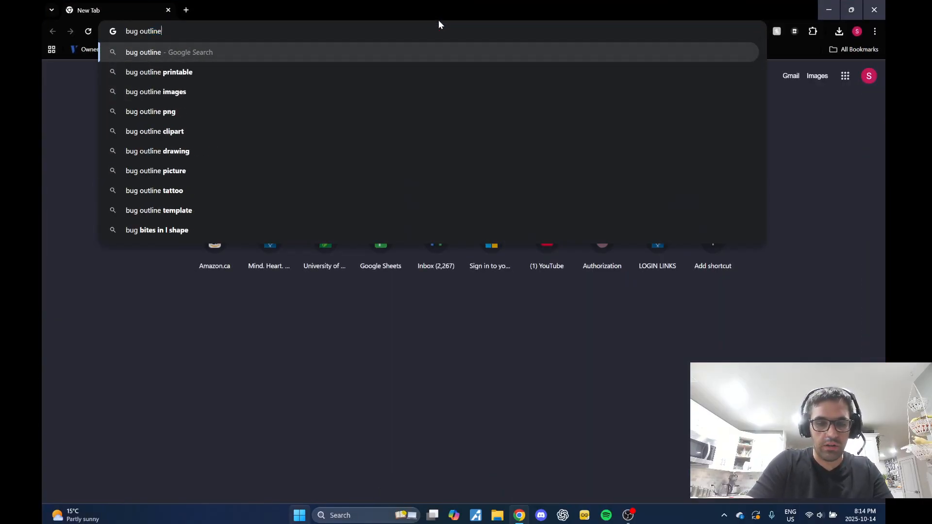
{"action": "type", "text": "s f"}
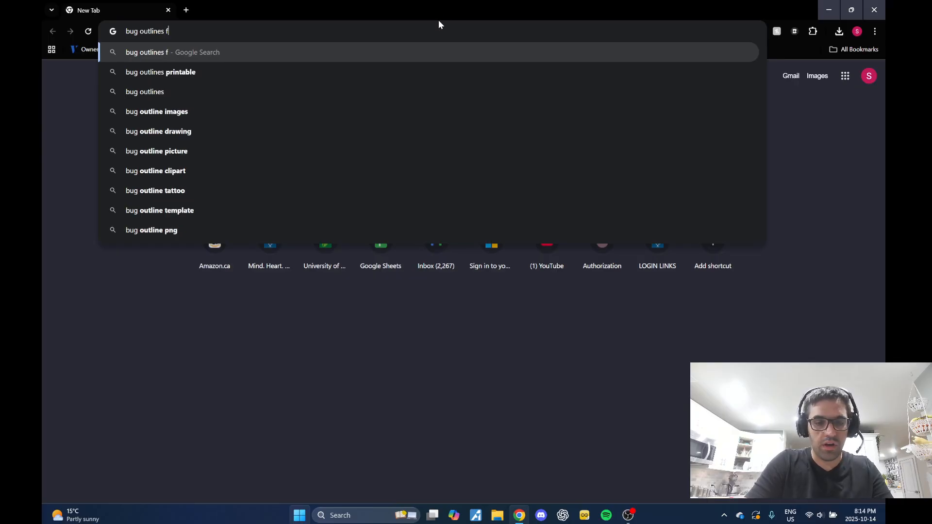
{"action": "type", "text": "or laser cutting"}
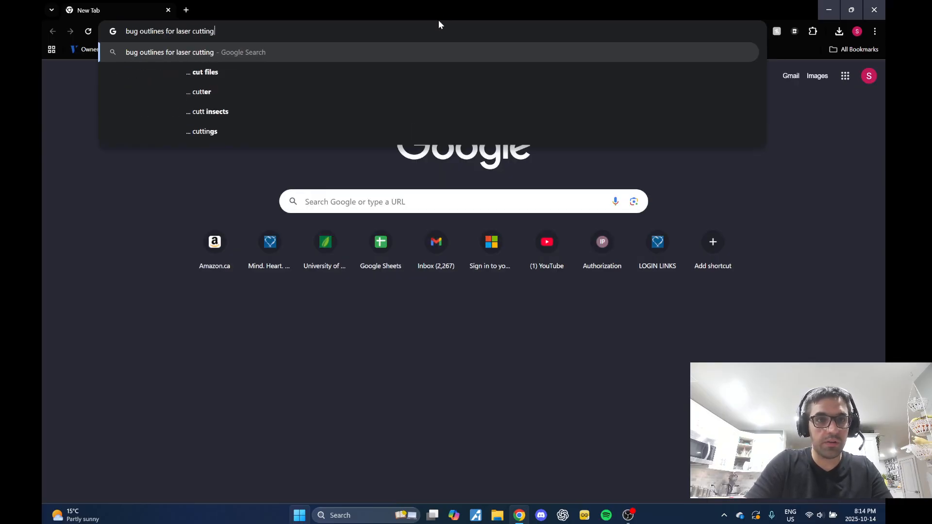
{"action": "key", "text": "Return"}
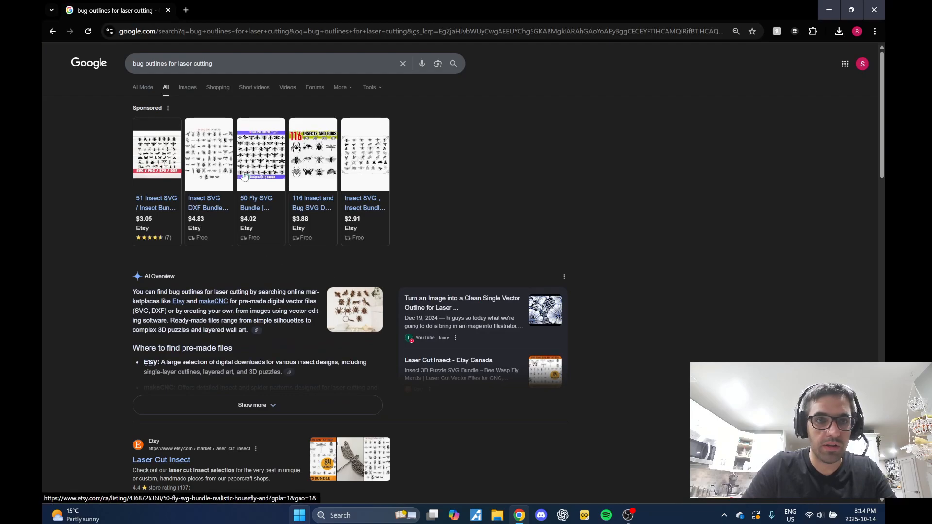
- Open the Etsy listing for the 50 Fly SVG Bundle and examine its designs and title for the file format
{"action": "mouse_move", "coordinate": [246, 176]}
{"action": "left_click", "coordinate": [253, 154]}
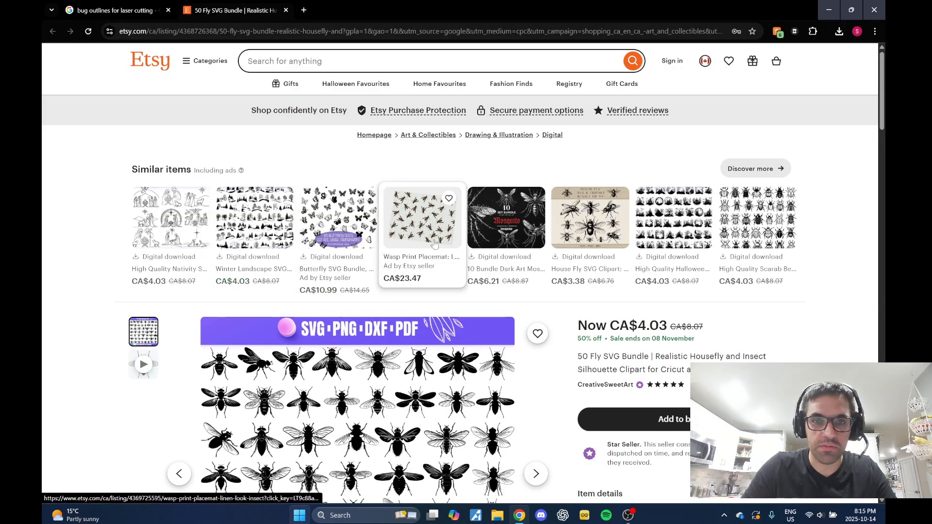
{"action": "scroll", "coordinate": [400, 400], "scroll_direction": "down", "scroll_amount": 3}
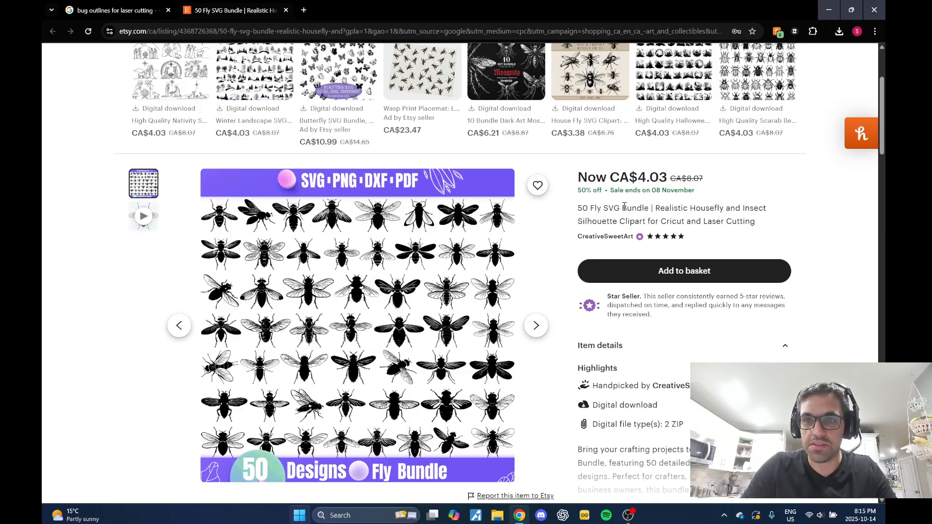
{"action": "left_click_drag", "start_coordinate": [625, 207], "coordinate": [600, 207]}
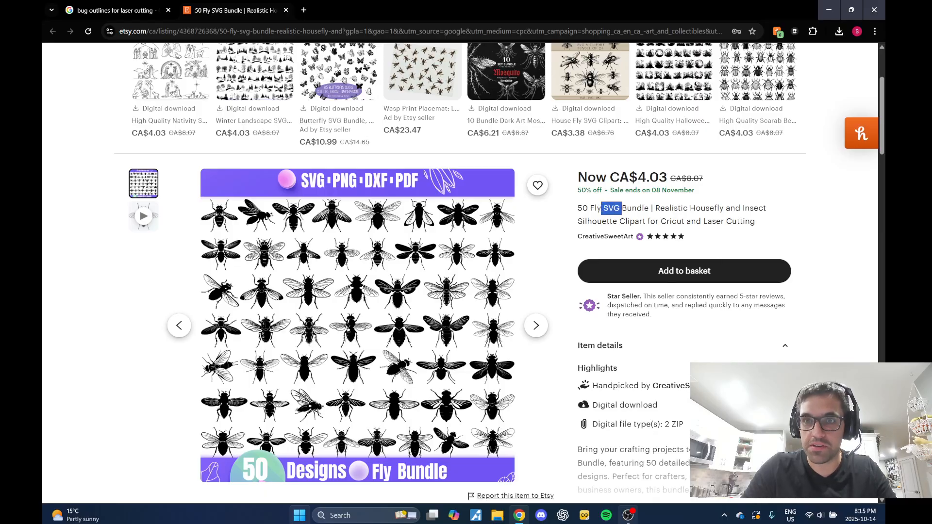
{"action": "left_click", "coordinate": [628, 516]}
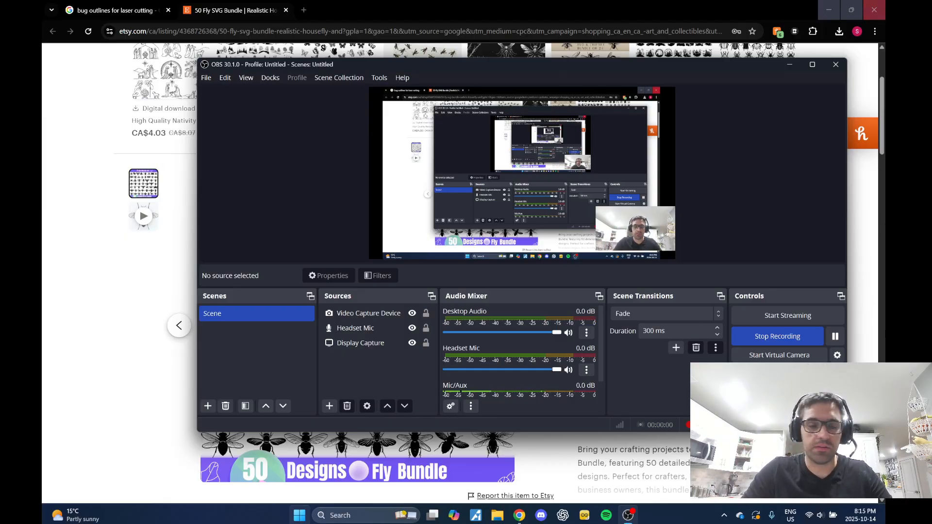
{"action": "left_click", "coordinate": [131, 435]}
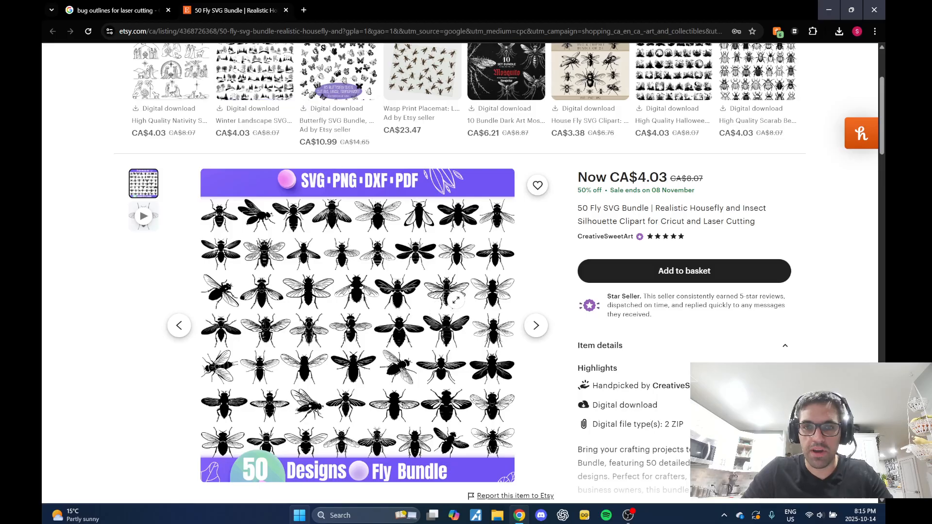
{"action": "scroll", "coordinate": [419, 312], "scroll_direction": "up", "scroll_amount": 3}
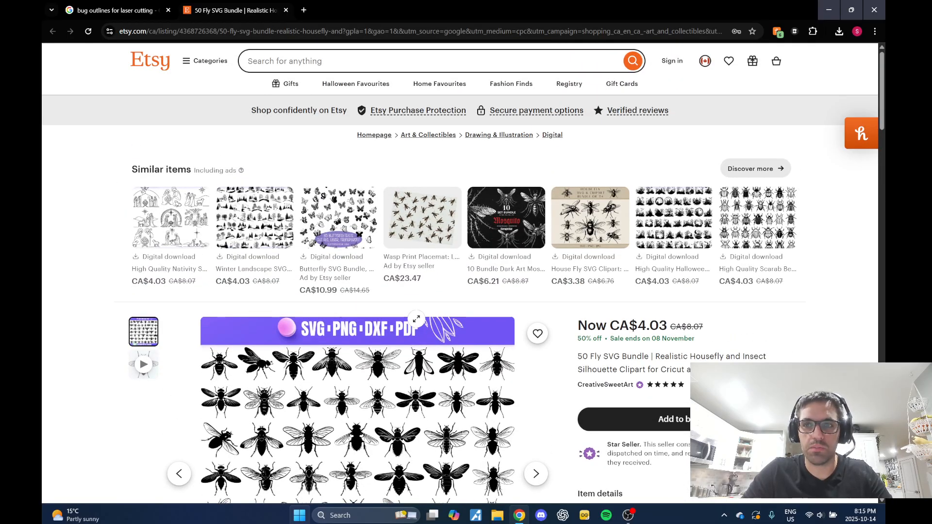
- Close the Etsy listing and browse the image results for the bug outlines search
{"action": "left_click", "coordinate": [286, 11]}
{"action": "left_click", "coordinate": [188, 87]}
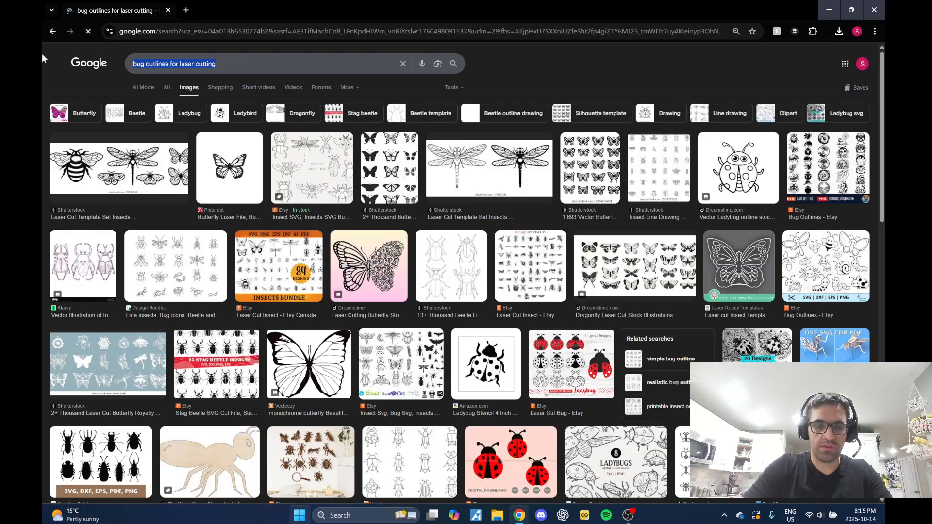
{"action": "scroll", "coordinate": [42, 58], "scroll_direction": "down", "scroll_amount": 8}
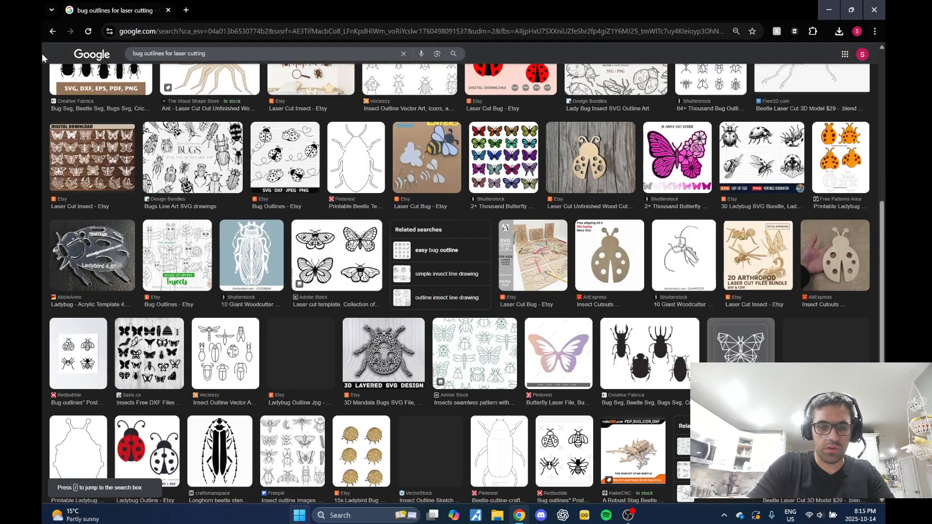
{"action": "scroll", "coordinate": [205, 54], "scroll_direction": "up", "scroll_amount": 6}
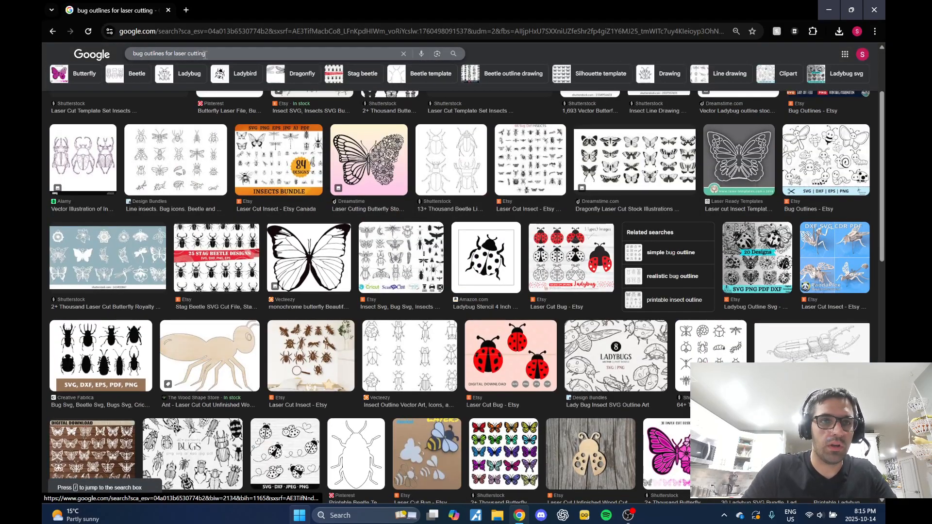
- Search images for "simple bug shape" and preview the Vecteezy set of insect shapes
{"action": "left_click_drag", "start_coordinate": [220, 55], "coordinate": [42, 42]}
{"action": "type", "text": "simple bug shape"}
{"action": "key", "text": "Return"}
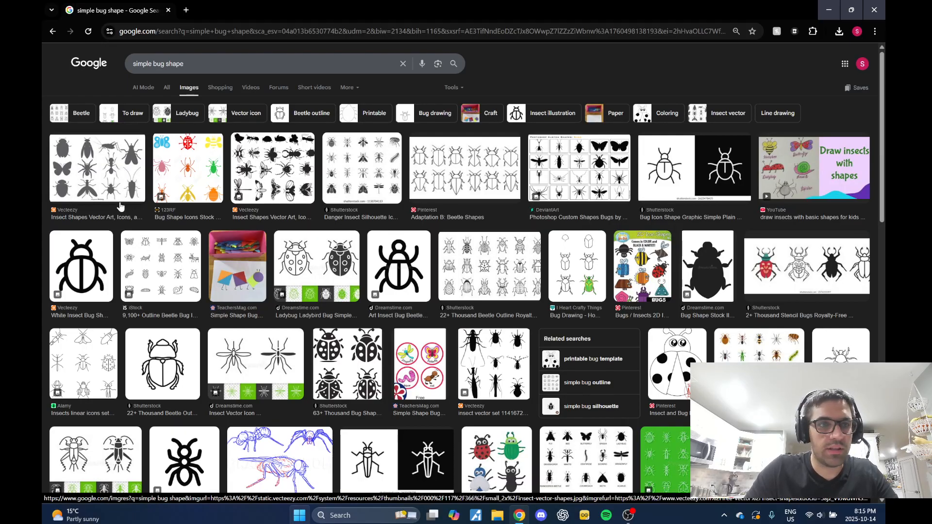
{"action": "left_click", "coordinate": [104, 173]}
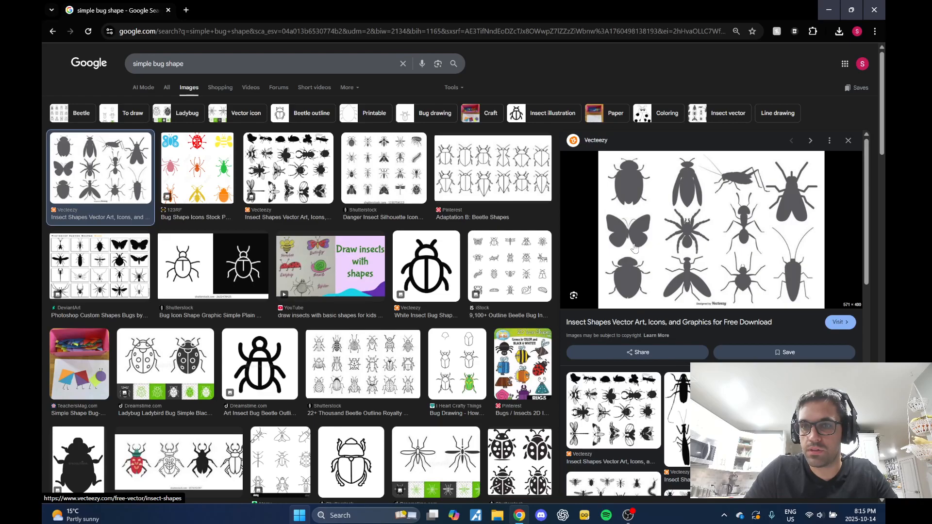
- Change the image search to "simple butterfly shape" and preview Vecteezy's solid black butterfly silhouette
{"action": "double_click", "coordinate": [164, 64]}
{"action": "type", "text": "buter"}
{"action": "key", "text": "BackSpace"}
{"action": "key", "text": "BackSpace"}
{"action": "type", "text": "terfly"}
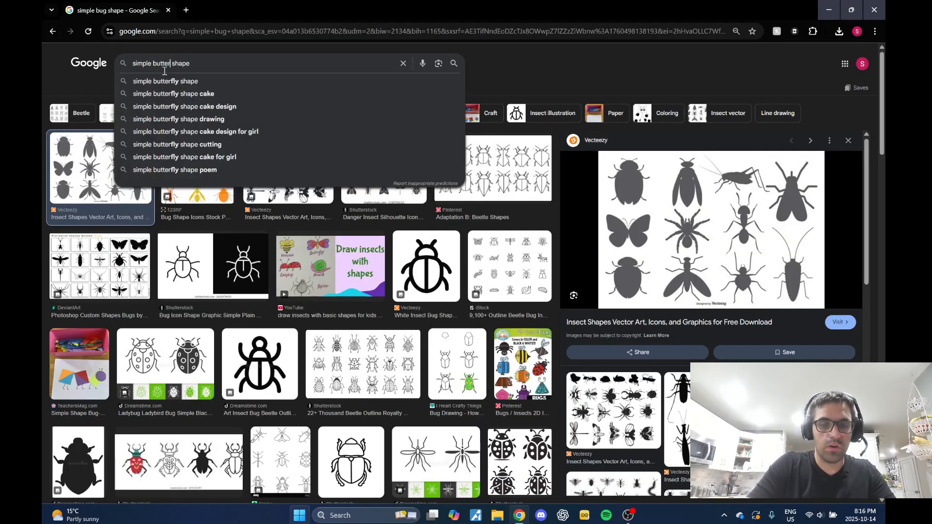
{"action": "key", "text": "Return"}
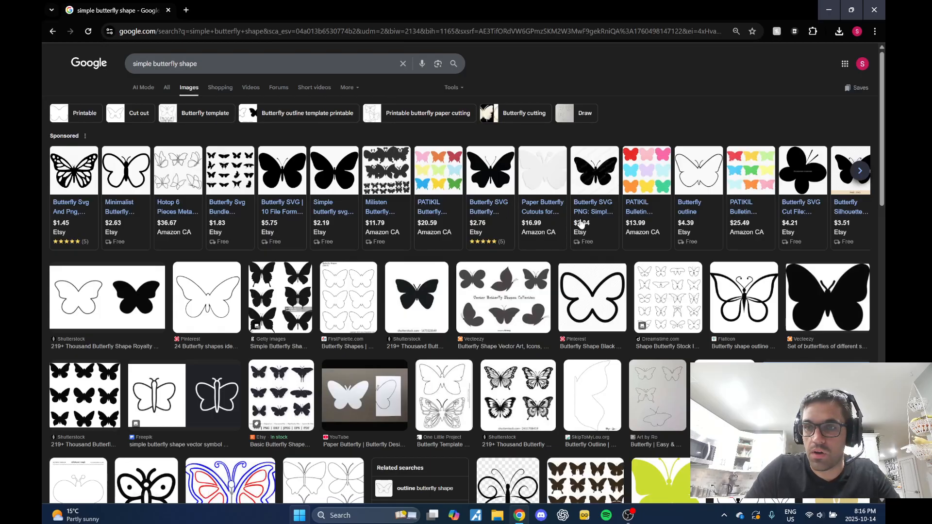
{"action": "left_click", "coordinate": [814, 311]}
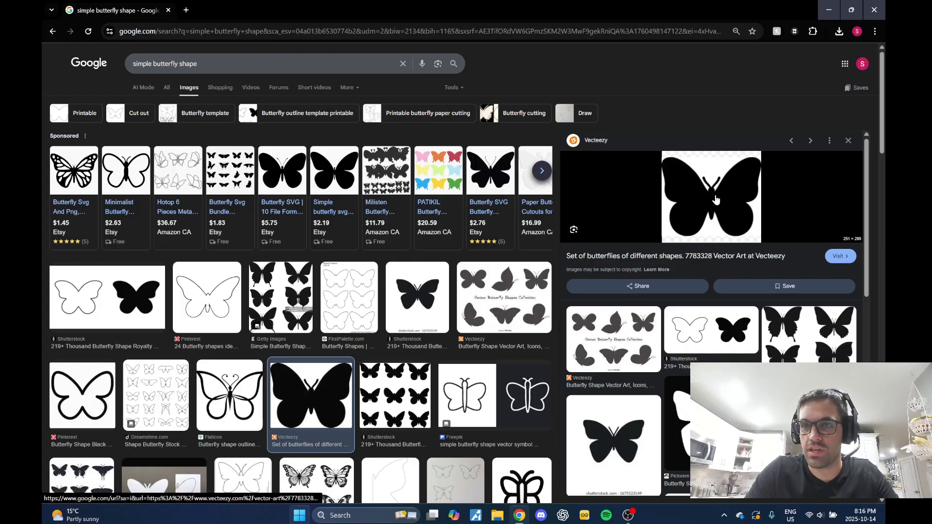
- Enlarge the page to 110% and capture the black butterfly preview as a rectangular screenshot with Snipping Tool
{"action": "right_click", "coordinate": [713, 219]}
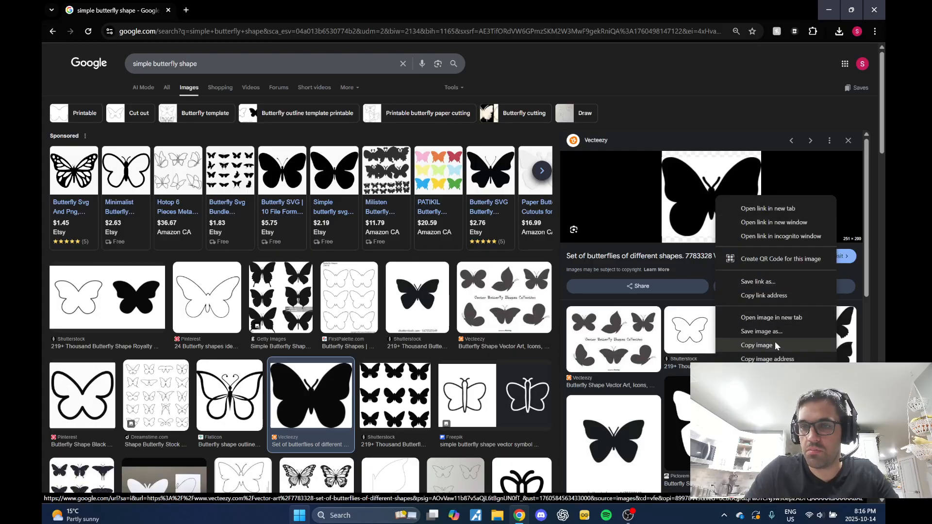
{"action": "left_click", "coordinate": [765, 332]}
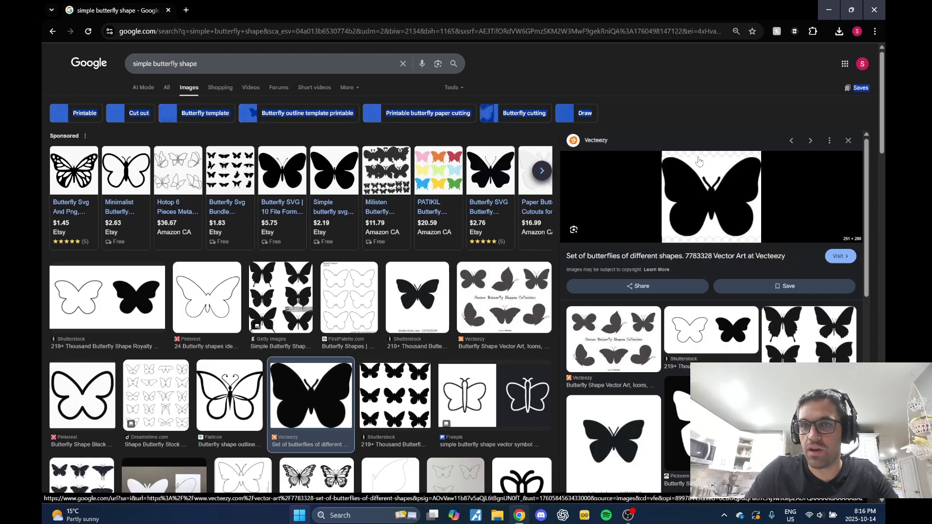
{"action": "key", "text": "ctrl+plus"}
{"action": "key", "text": "ctrl+plus"}
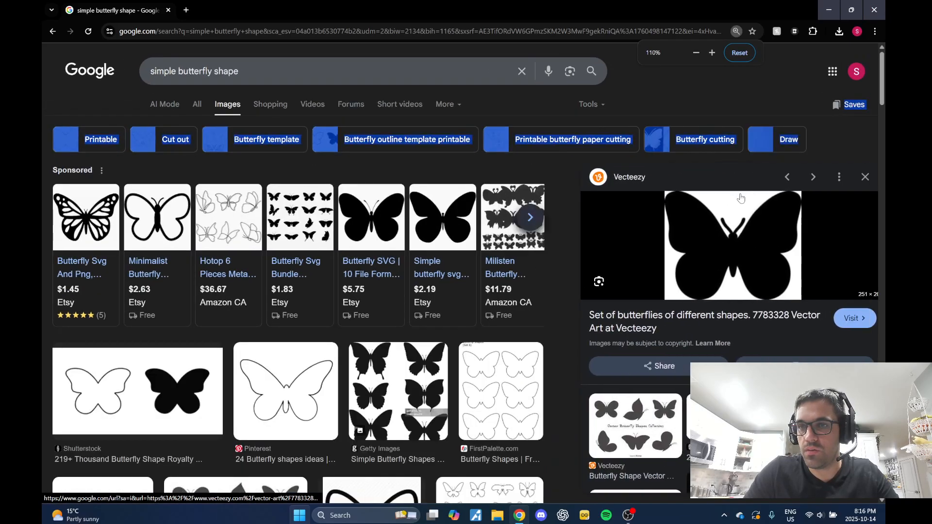
{"action": "left_click", "coordinate": [357, 517]}
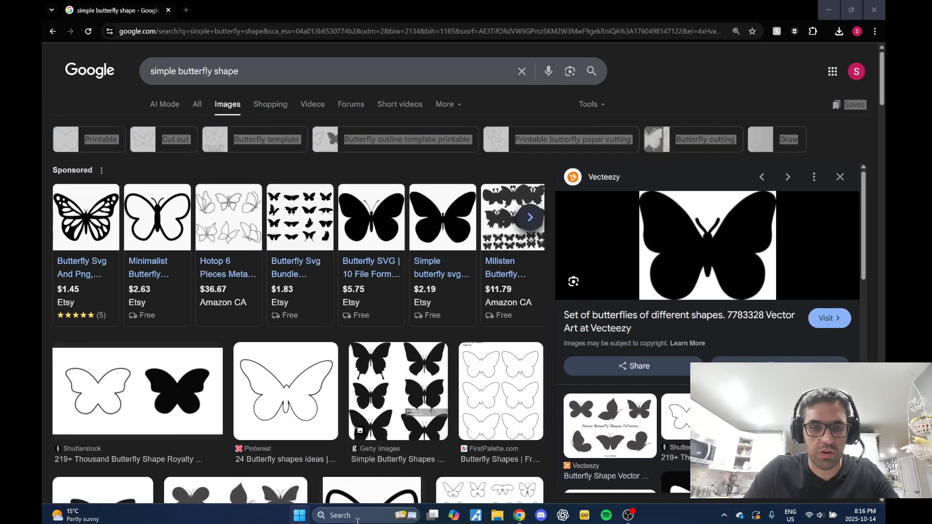
{"action": "type", "text": "snipping Tool"}
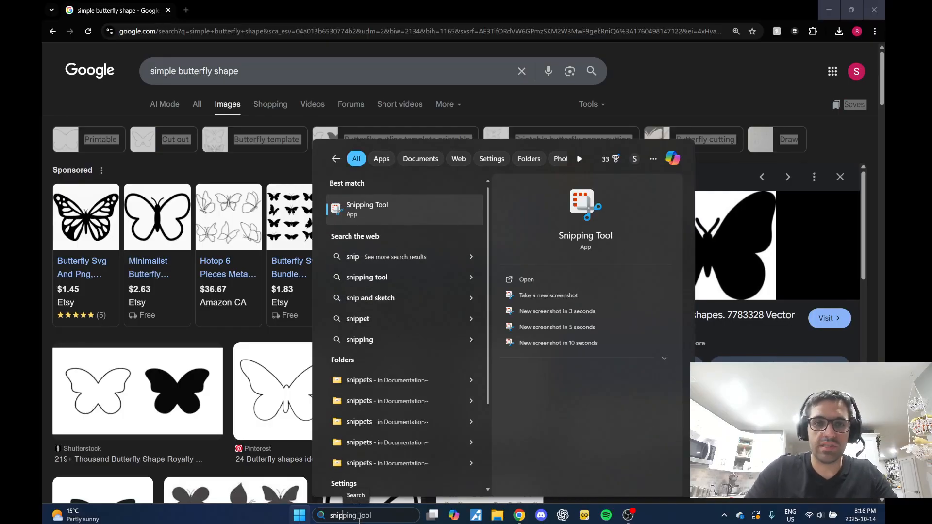
{"action": "left_click", "coordinate": [354, 221]}
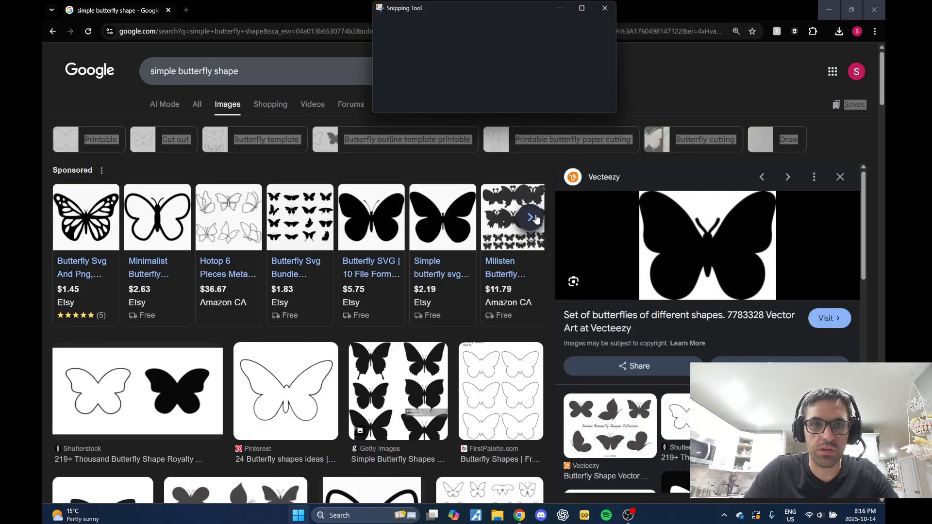
{"action": "left_click", "coordinate": [389, 25]}
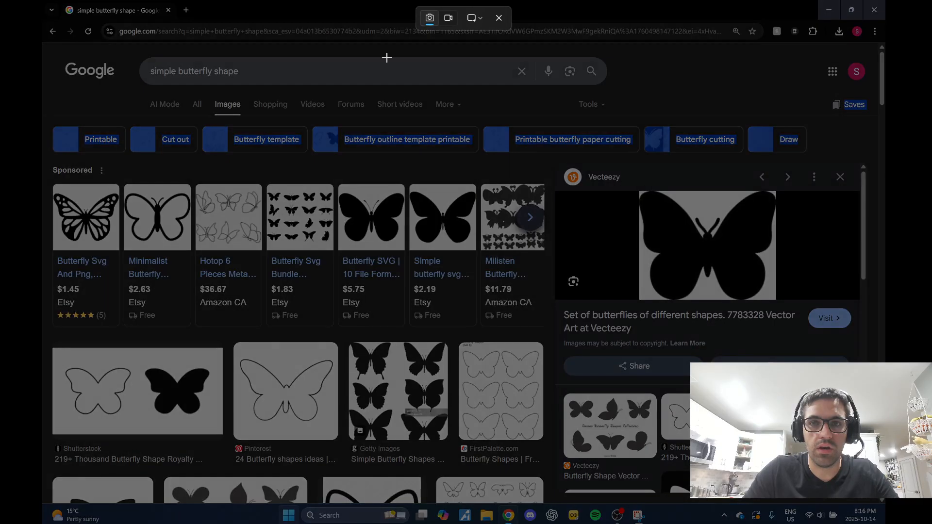
{"action": "left_click_drag", "start_coordinate": [639, 188], "coordinate": [780, 302]}
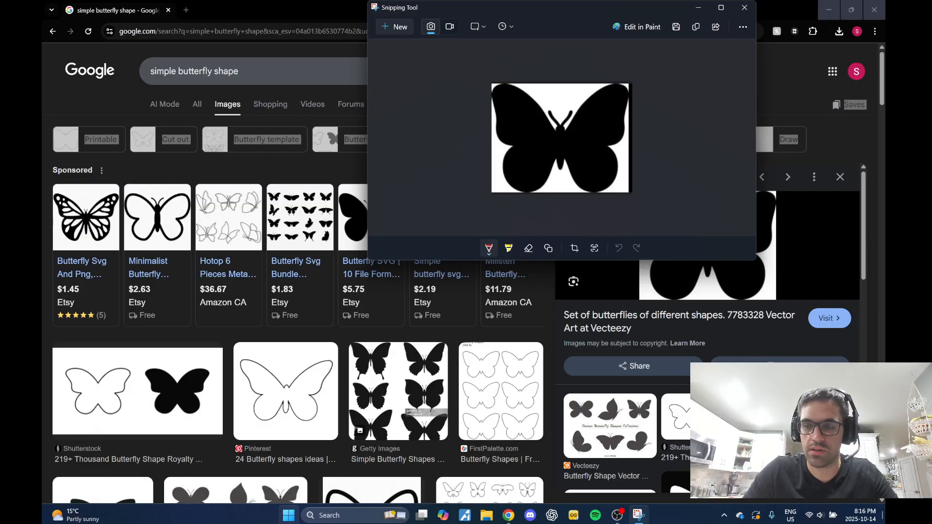
- Return to Chrome, search the web for "inkscape" and open the official inkscape.org website
{"action": "left_click", "coordinate": [283, 9]}
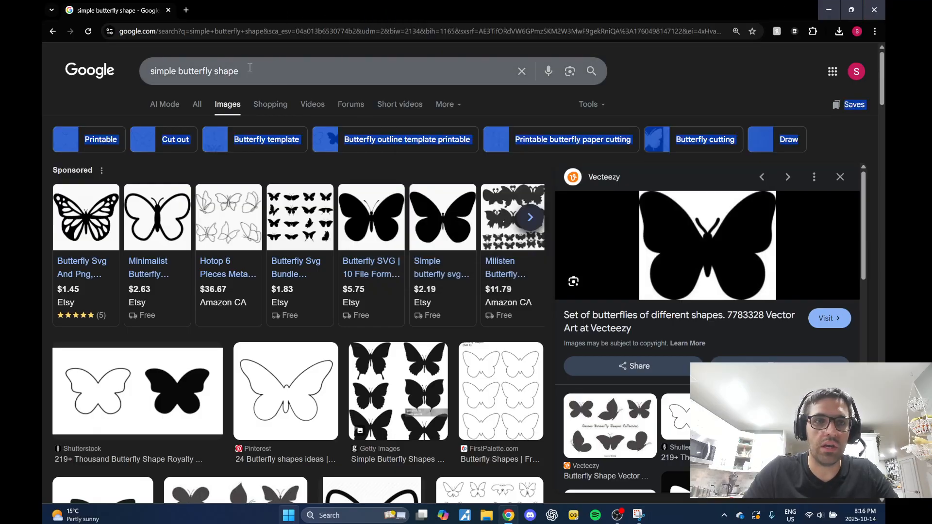
{"action": "left_click", "coordinate": [325, 32]}
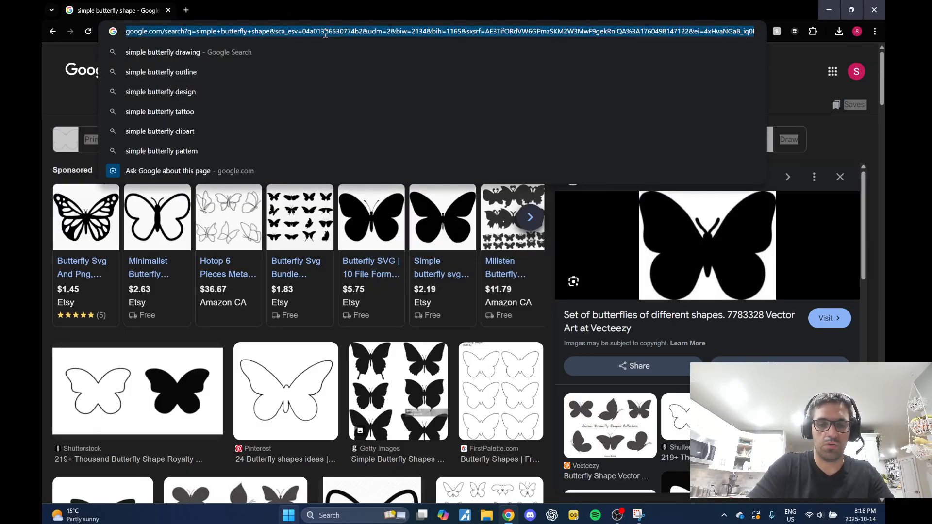
{"action": "key", "text": "BackSpace"}
{"action": "type", "text": "inkscape"}
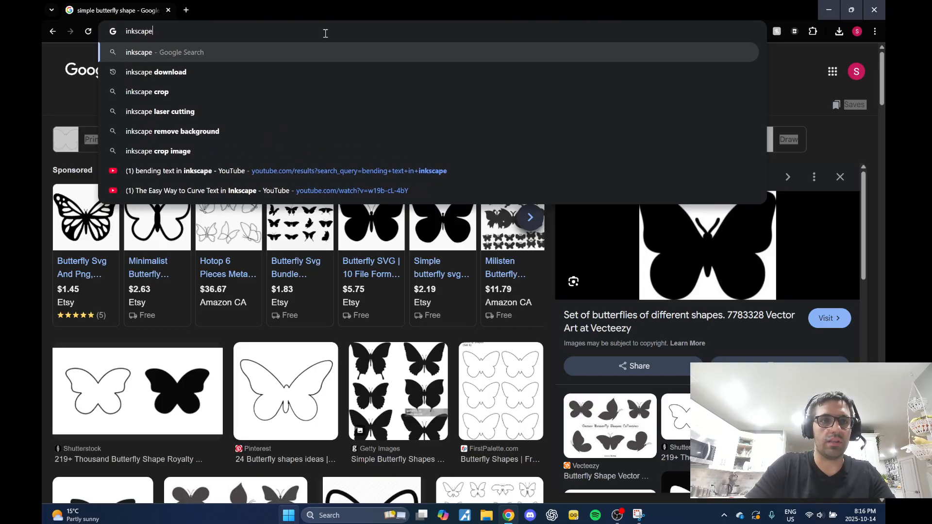
{"action": "key", "text": "Return"}
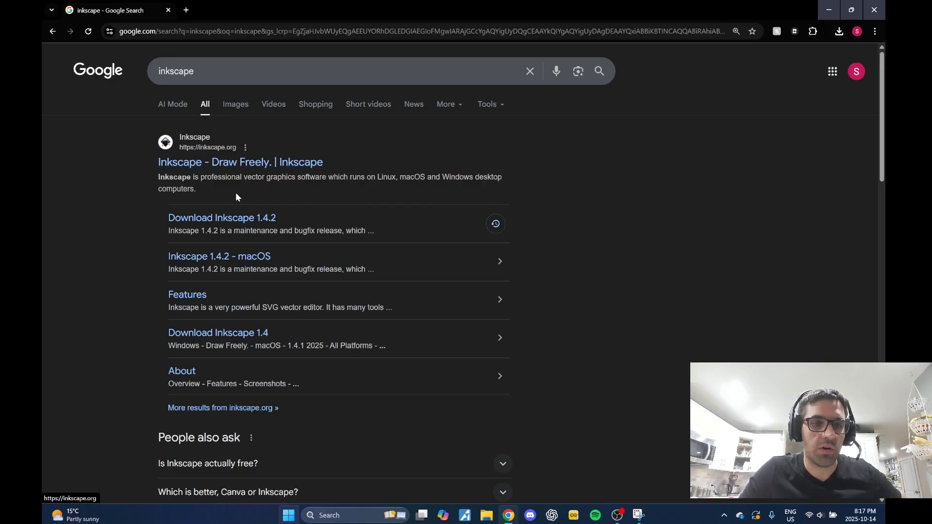
{"action": "left_click", "coordinate": [242, 165]}
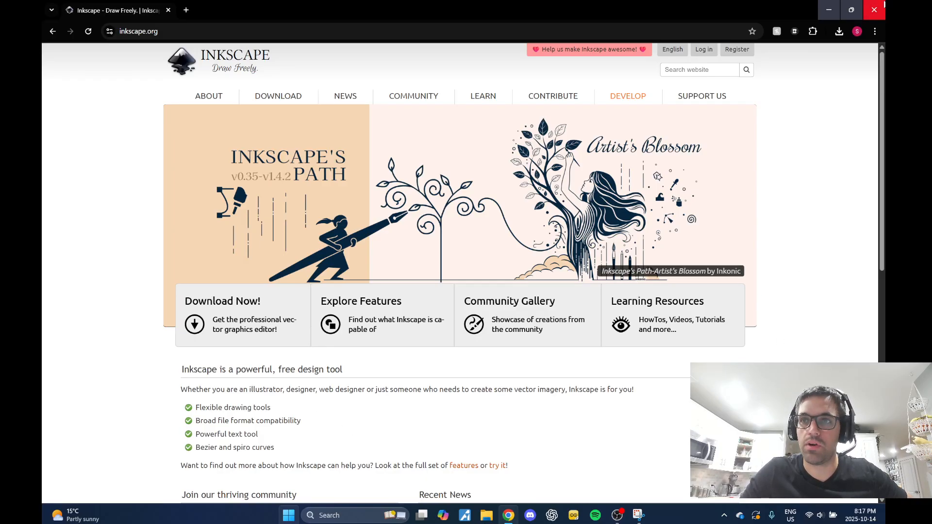
- Close the browser, show the desktop and launch Inkscape with a new document
{"action": "left_click", "coordinate": [874, 10]}
{"action": "key", "text": "super+d"}
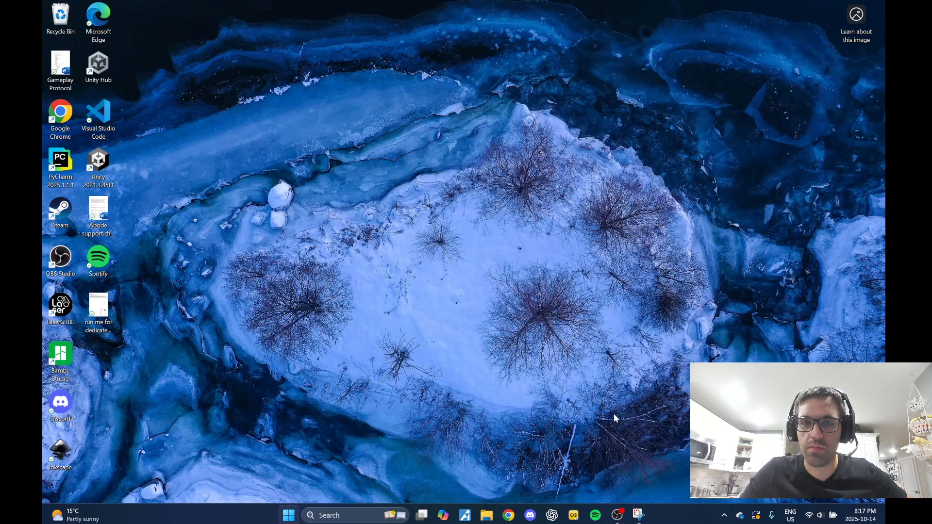
{"action": "double_click", "coordinate": [60, 452]}
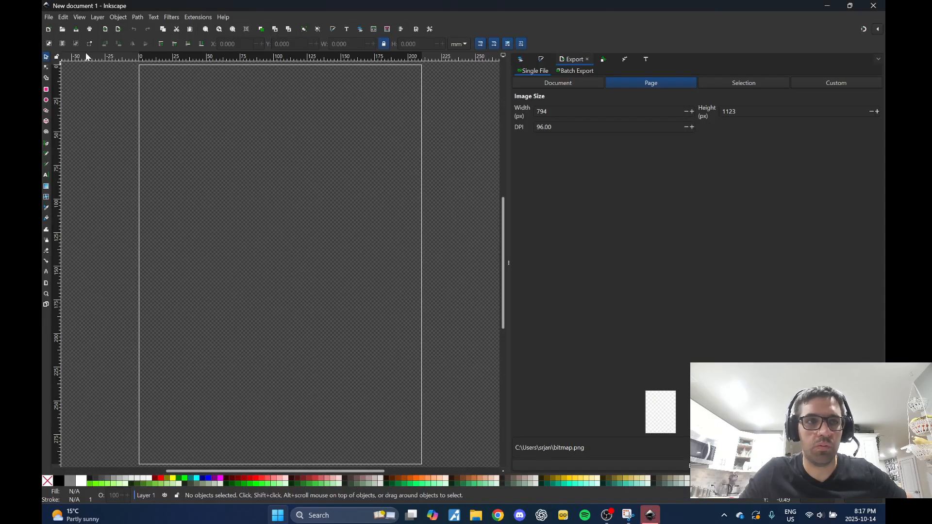
{"action": "left_click", "coordinate": [171, 17]}
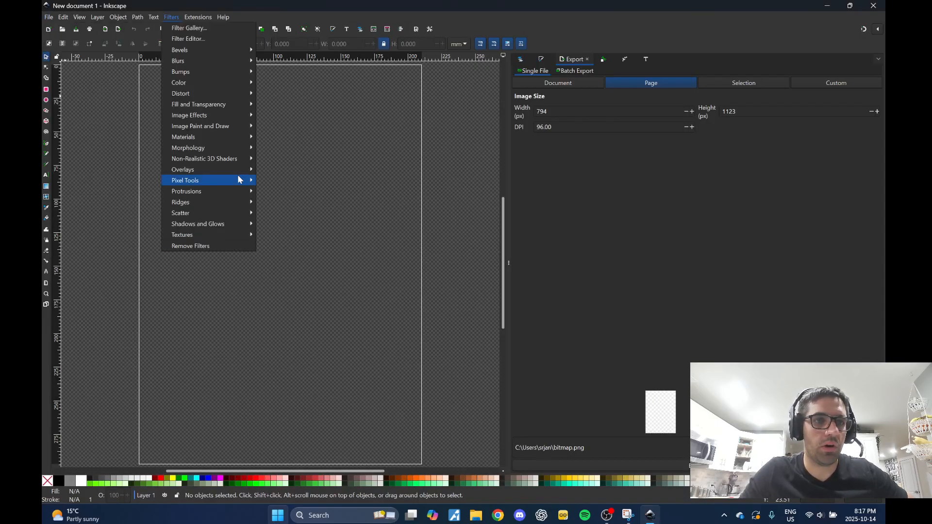
{"action": "left_click", "coordinate": [391, 142]}
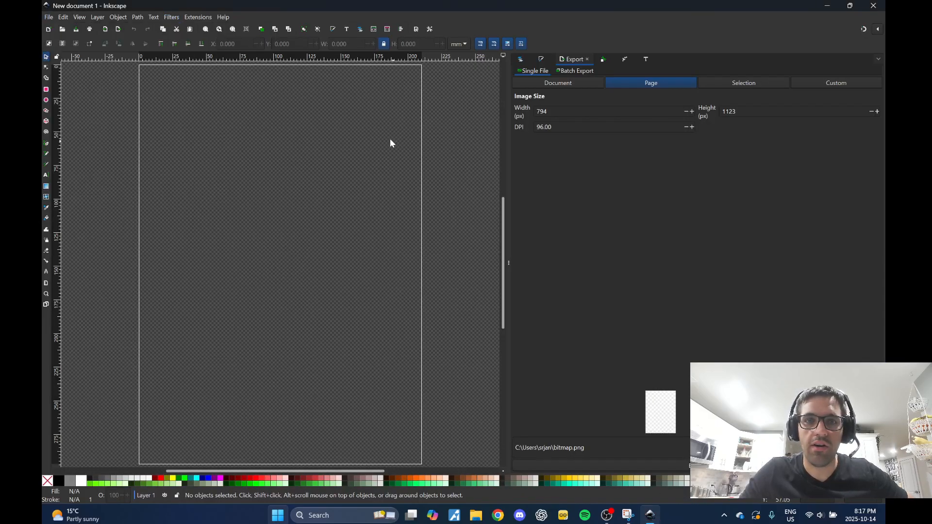
{"action": "left_click", "coordinate": [49, 17]}
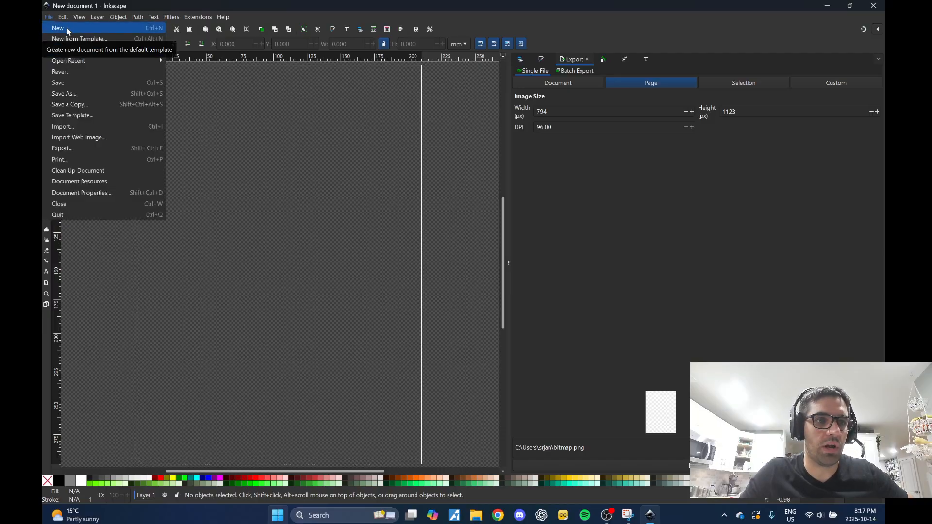
{"action": "left_click", "coordinate": [80, 127]}
- Switch to Snipping Tool and start saving the butterfly capture, choosing the Downloads folder as the location
{"action": "left_click", "coordinate": [629, 516]}
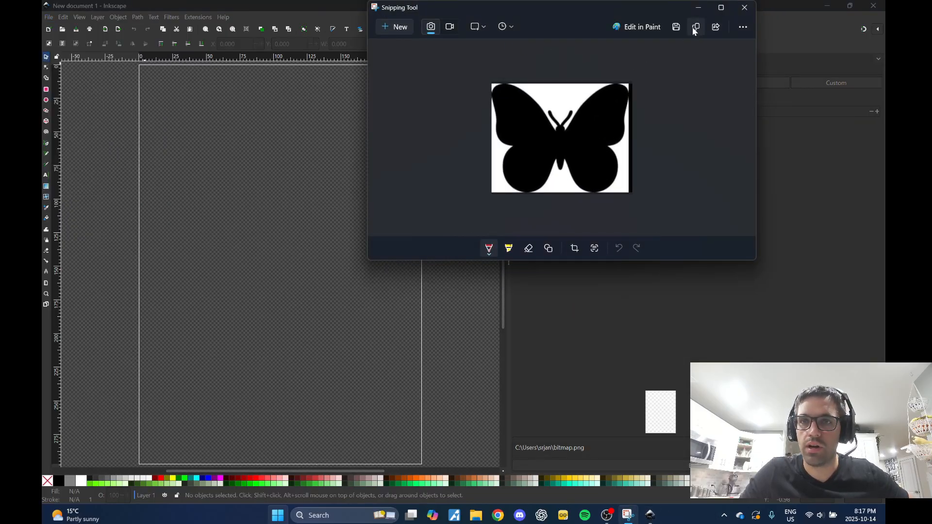
{"action": "left_click", "coordinate": [676, 27]}
{"action": "scroll", "coordinate": [422, 151], "scroll_direction": "up", "scroll_amount": 5}
{"action": "left_click", "coordinate": [406, 161]}
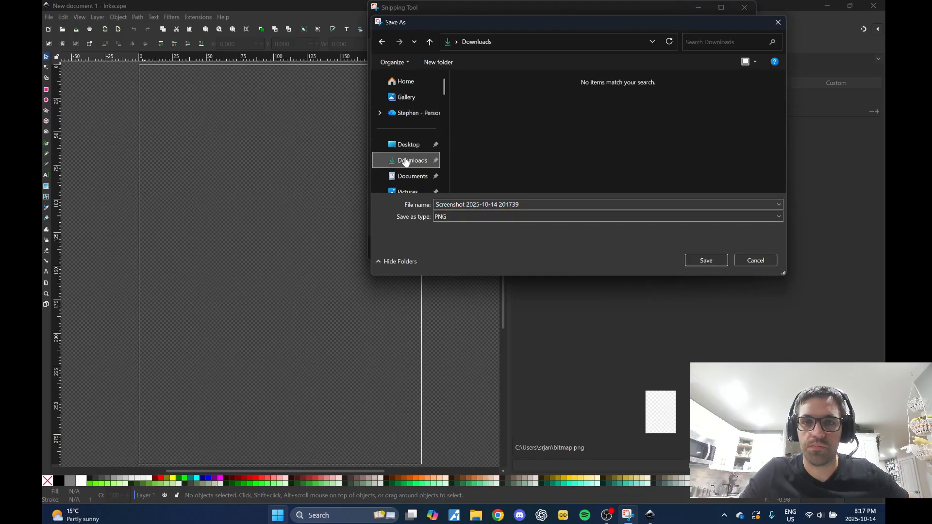
- Save the capture as a PNG named "butterfly snip image" and close Snipping Tool
{"action": "left_click", "coordinate": [561, 201]}
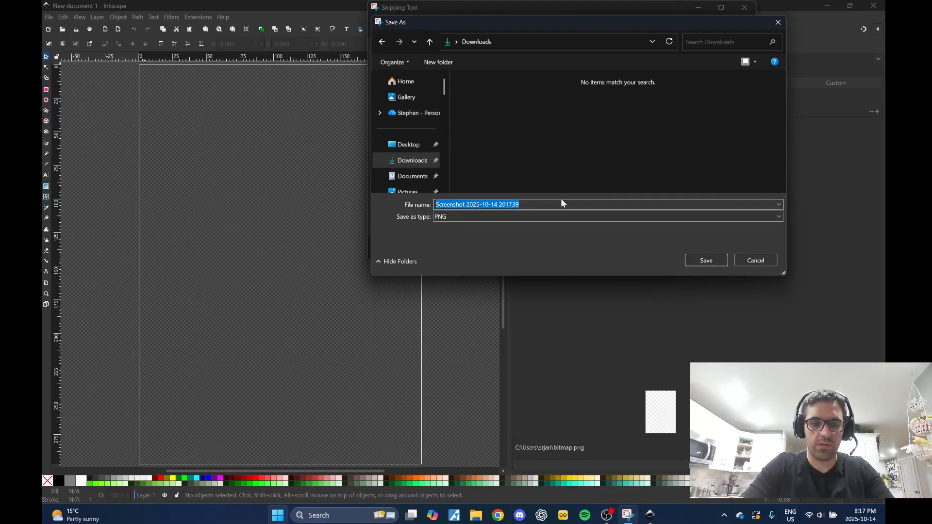
{"action": "type", "text": "butter"}
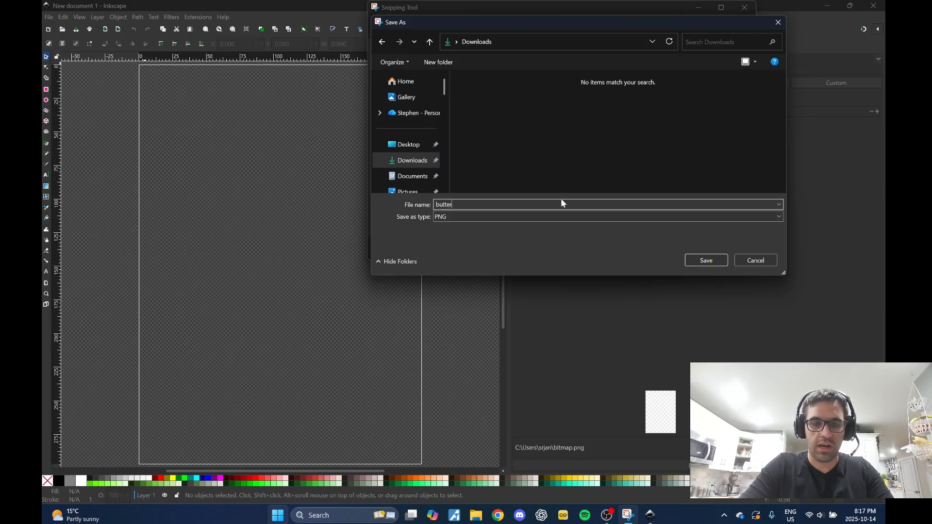
{"action": "type", "text": "fly ima"}
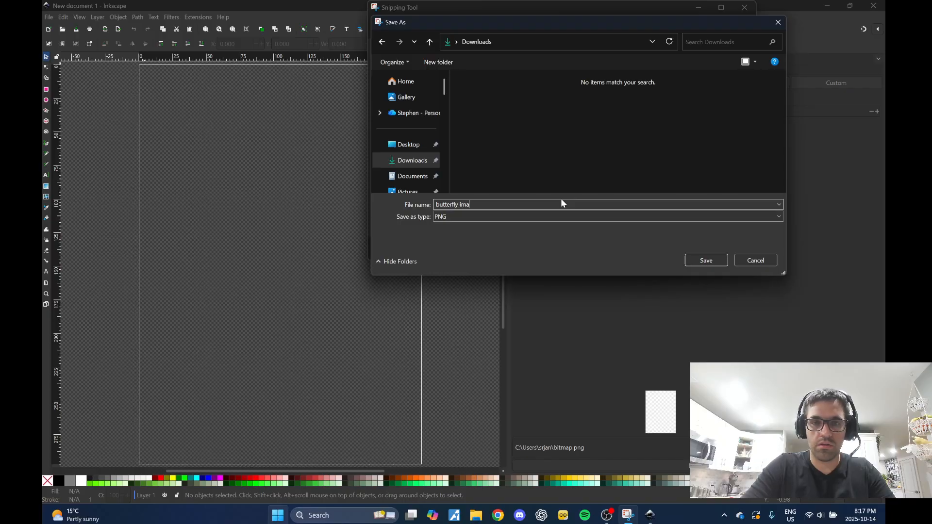
{"action": "type", "text": " svg"}
{"action": "key", "text": "BackSpace"}
{"action": "key", "text": "BackSpace"}
{"action": "key", "text": "BackSpace"}
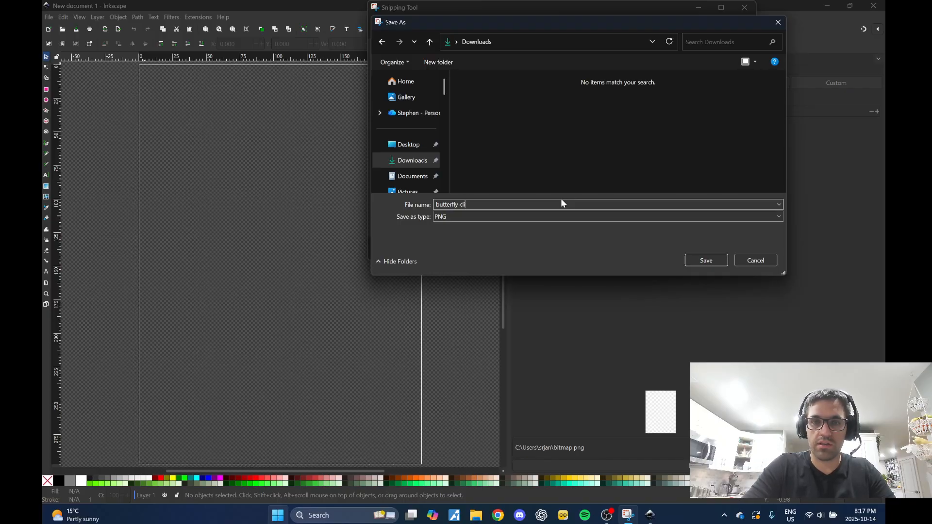
{"action": "type", "text": "snip image"}
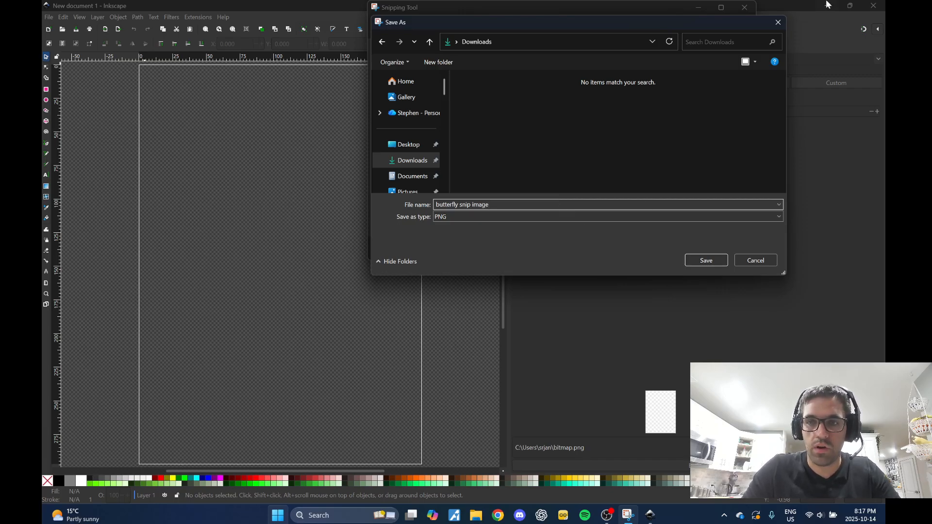
{"action": "left_click", "coordinate": [459, 217]}
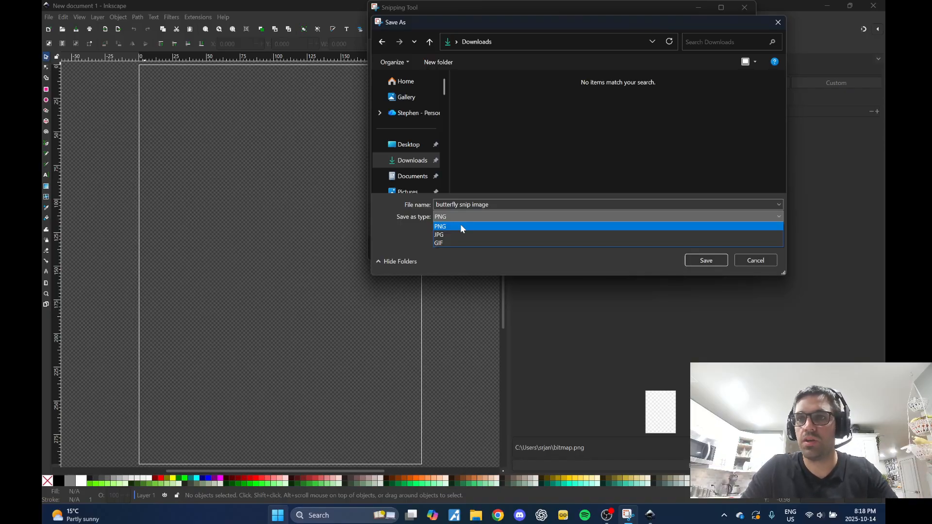
{"action": "left_click", "coordinate": [461, 226]}
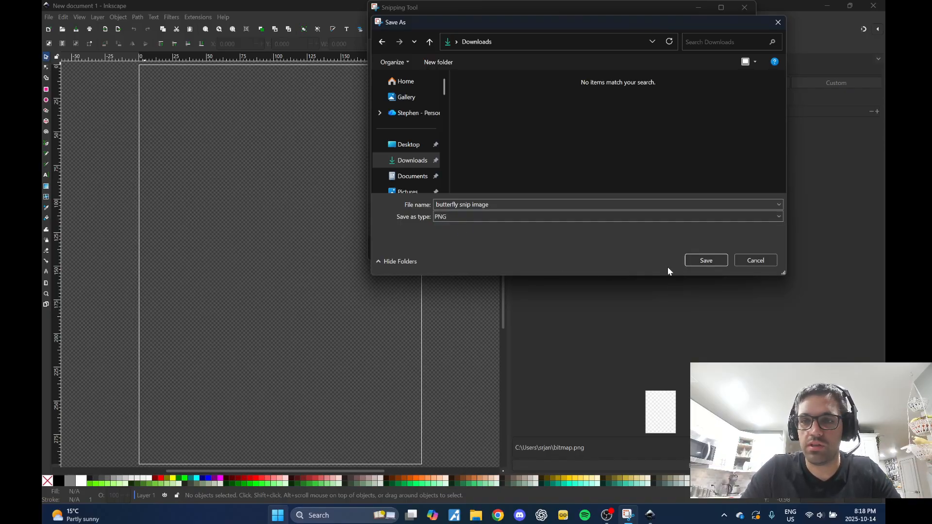
{"action": "left_click", "coordinate": [694, 261]}
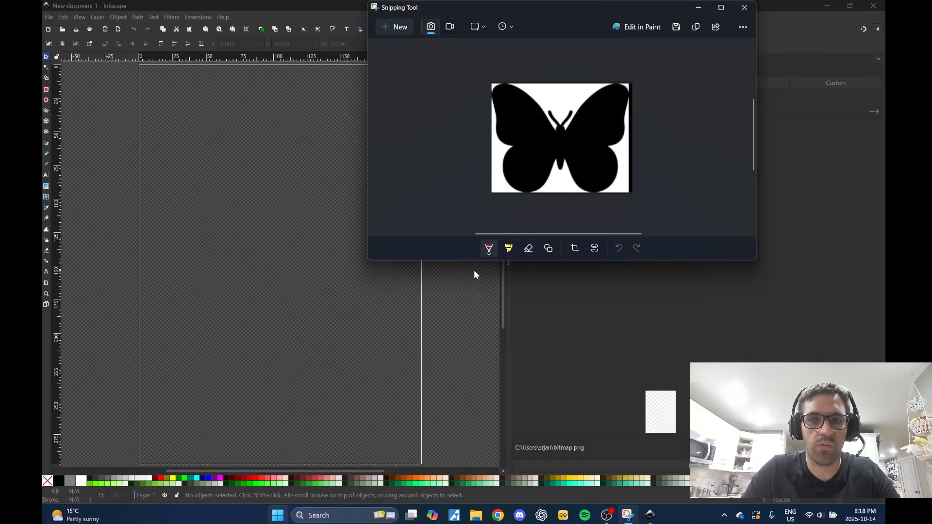
{"action": "left_click", "coordinate": [745, 8]}
- Import "butterfly snip image" from Downloads as an embedded image and place it in the page's upper middle, at about X 70.6 mm, Y 72.9 mm
{"action": "left_click", "coordinate": [48, 17]}
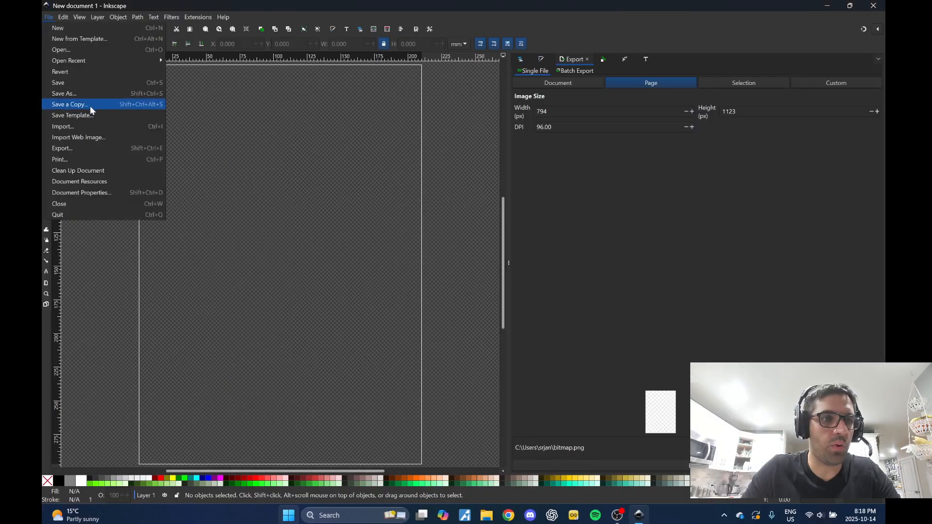
{"action": "left_click", "coordinate": [85, 127]}
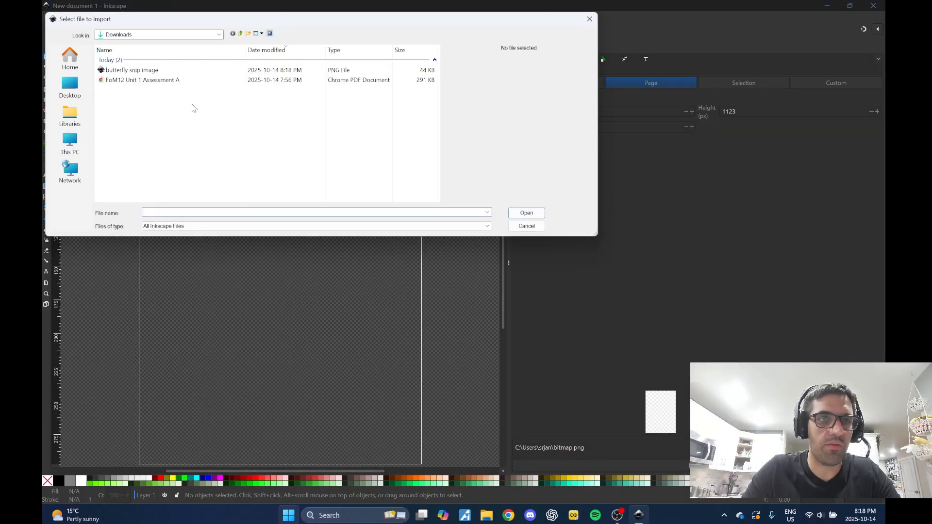
{"action": "left_click", "coordinate": [70, 57]}
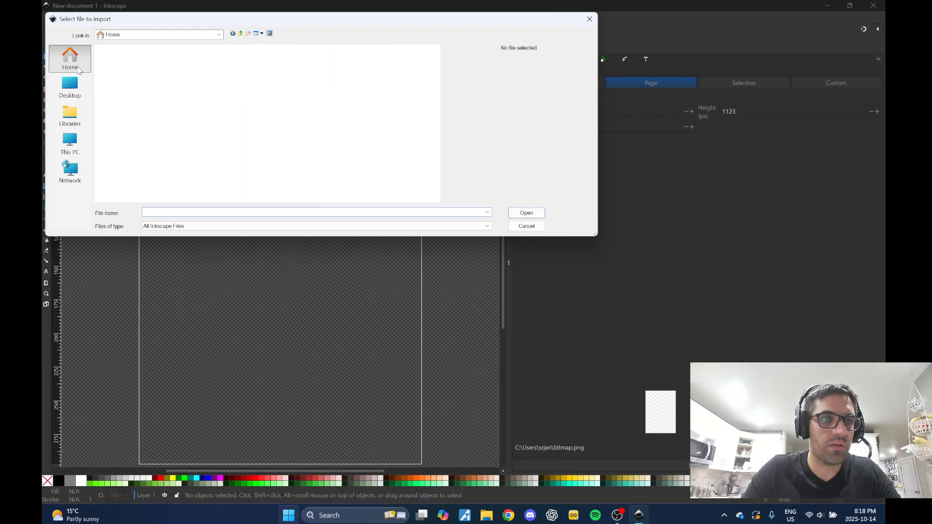
{"action": "double_click", "coordinate": [225, 71]}
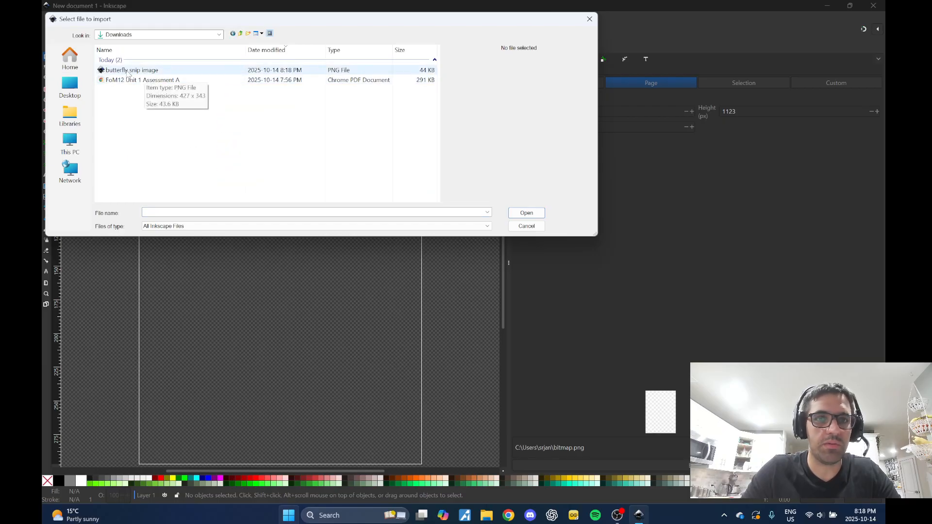
{"action": "double_click", "coordinate": [156, 71]}
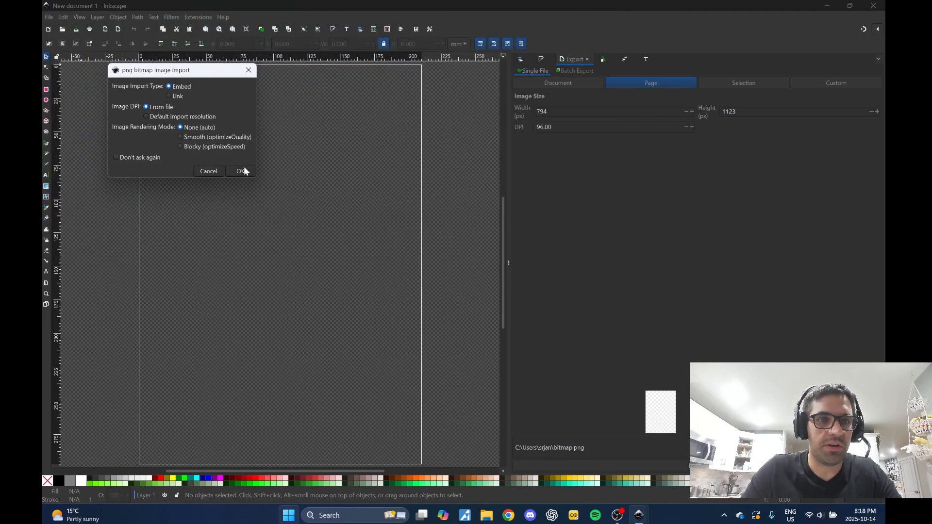
{"action": "left_click", "coordinate": [241, 171]}
{"action": "left_click_drag", "start_coordinate": [76, 129], "coordinate": [278, 207]}
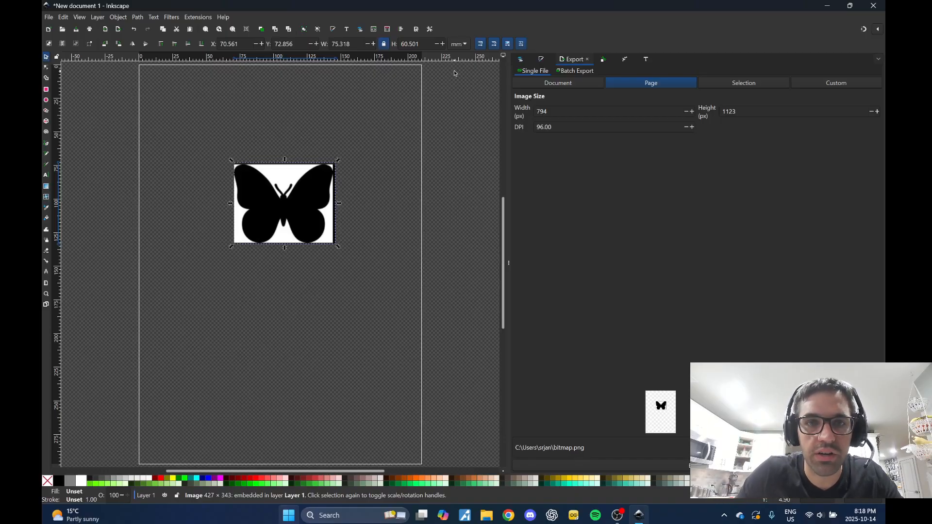
- Check the butterfly image's width and height in pixels, and return the units to millimetres
{"action": "left_click", "coordinate": [458, 45]}
{"action": "left_click", "coordinate": [464, 42]}
{"action": "left_click", "coordinate": [464, 44]}
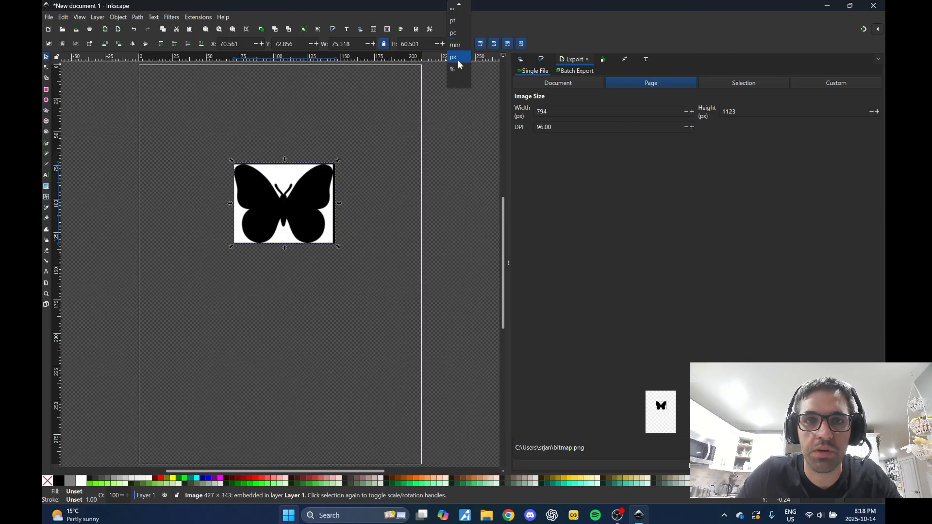
{"action": "left_click", "coordinate": [459, 59]}
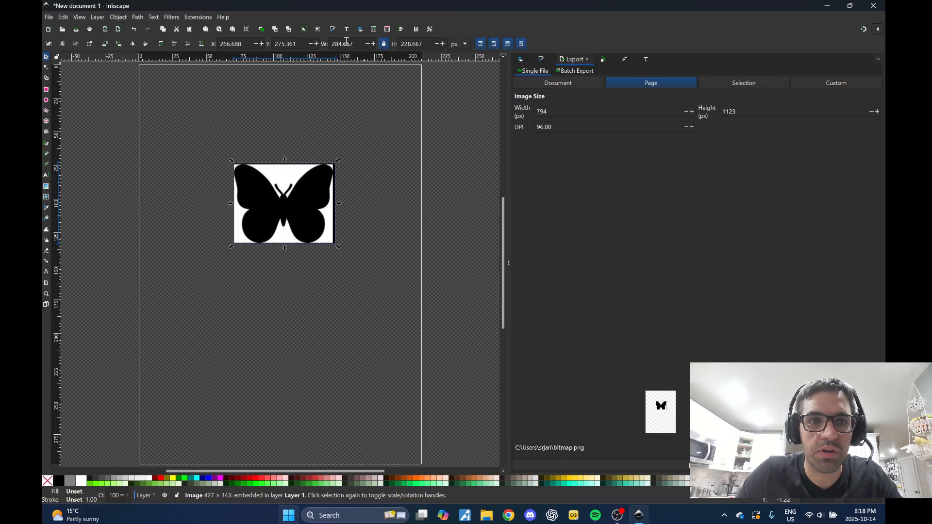
{"action": "left_click_drag", "start_coordinate": [355, 45], "coordinate": [337, 47]}
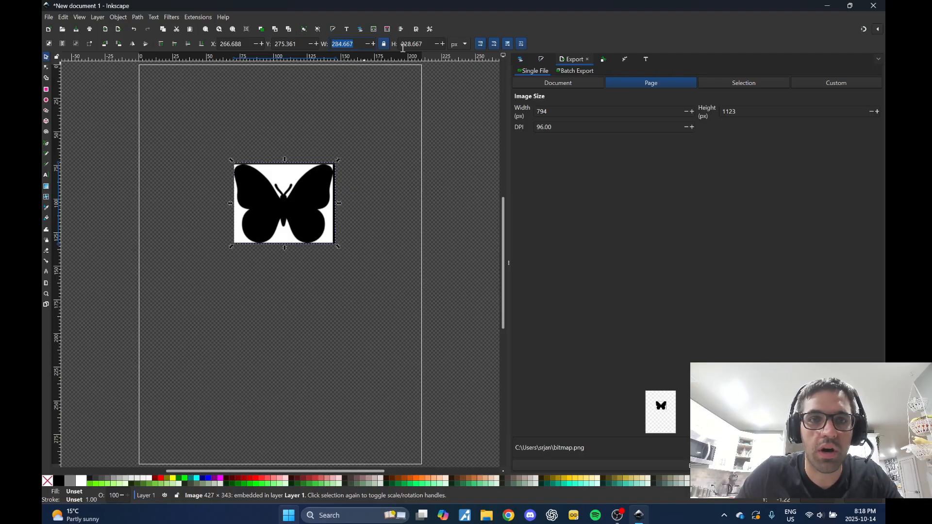
{"action": "left_click_drag", "start_coordinate": [428, 46], "coordinate": [399, 47]}
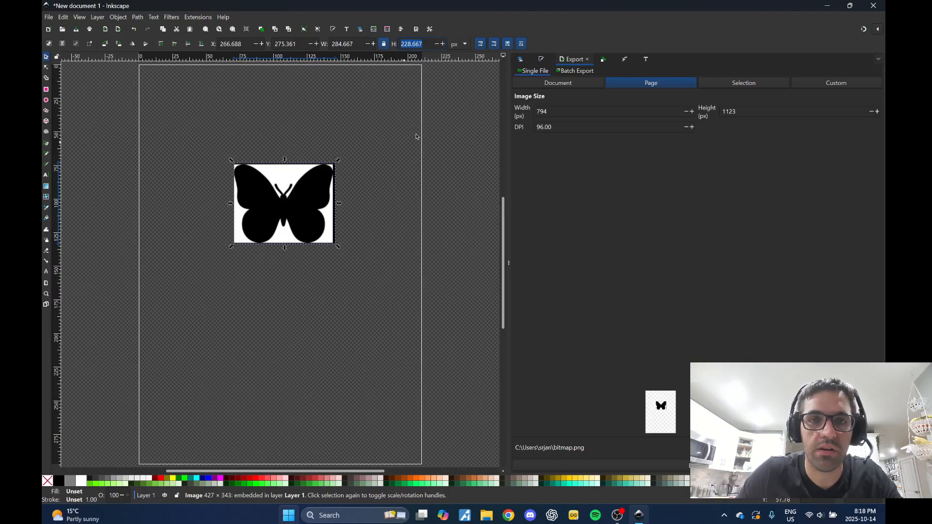
{"action": "left_click", "coordinate": [463, 44]}
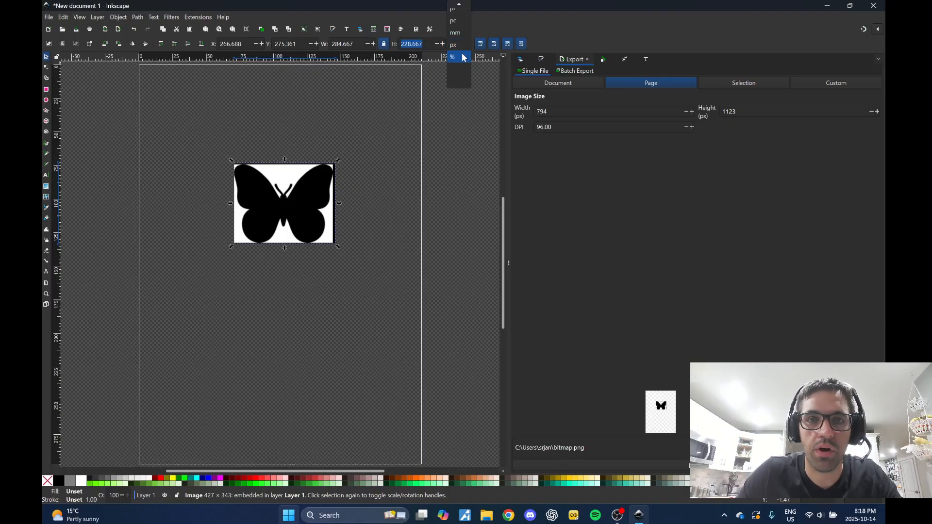
{"action": "left_click", "coordinate": [462, 38]}
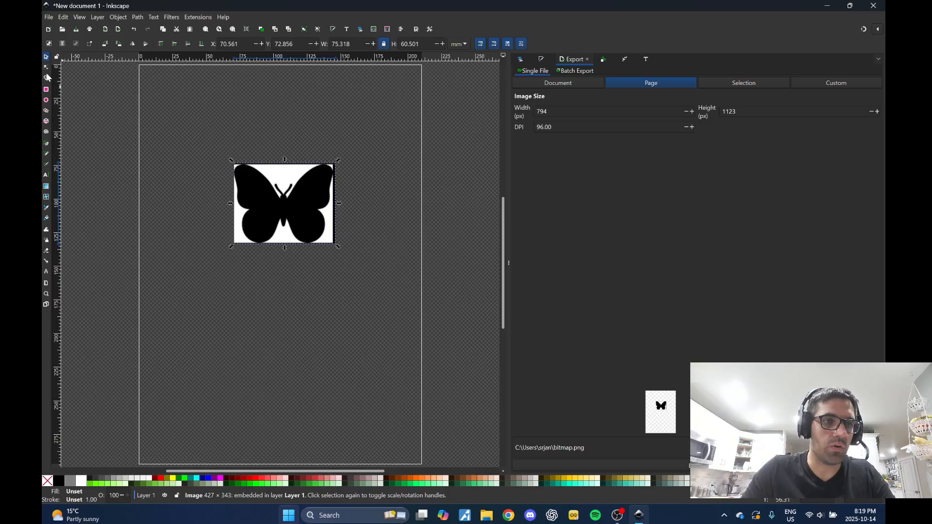
- Draw a five-cornered star about 144 mm wide and move it down the page so its tip overlaps the butterfly image's lower part
{"action": "left_click", "coordinate": [46, 111]}
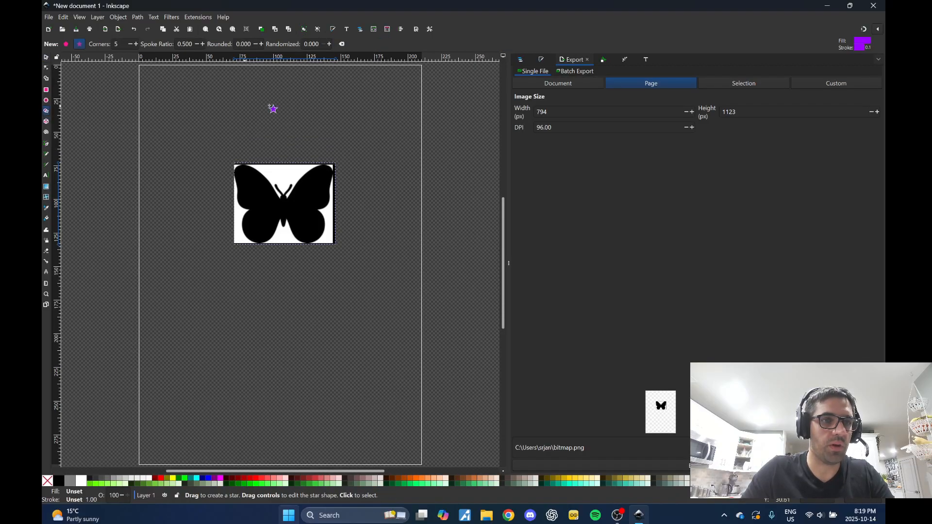
{"action": "left_click_drag", "start_coordinate": [221, 148], "coordinate": [292, 217]}
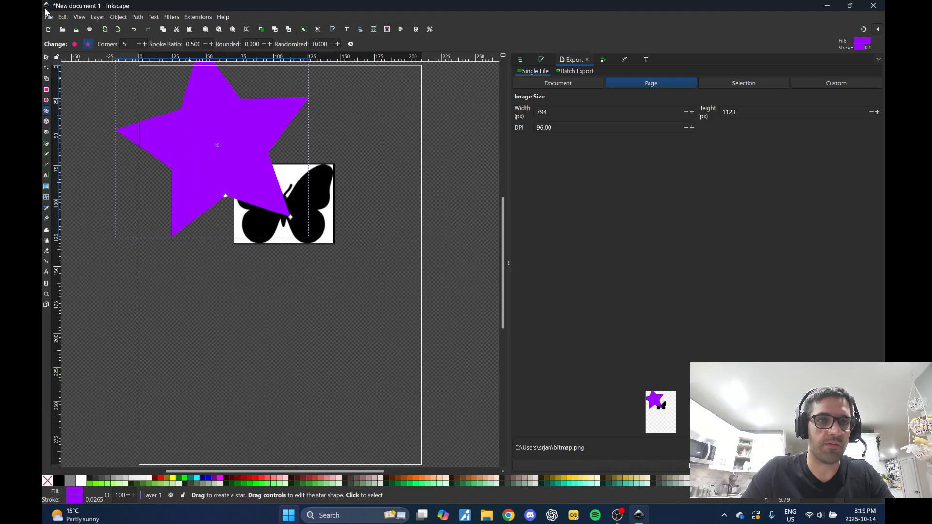
{"action": "left_click", "coordinate": [46, 57]}
{"action": "left_click_drag", "start_coordinate": [223, 146], "coordinate": [295, 239]}
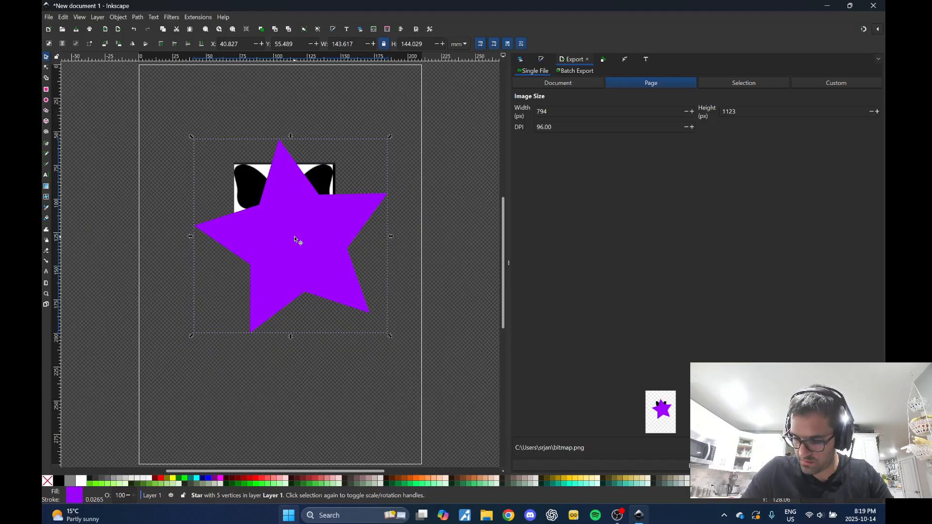
{"action": "left_click_drag", "start_coordinate": [293, 242], "coordinate": [295, 345]}
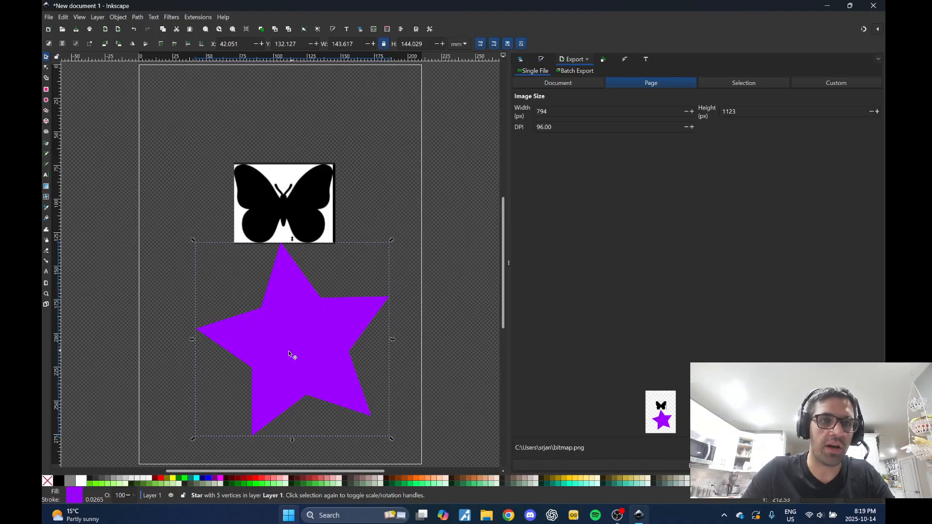
{"action": "left_click_drag", "start_coordinate": [299, 370], "coordinate": [311, 336]}
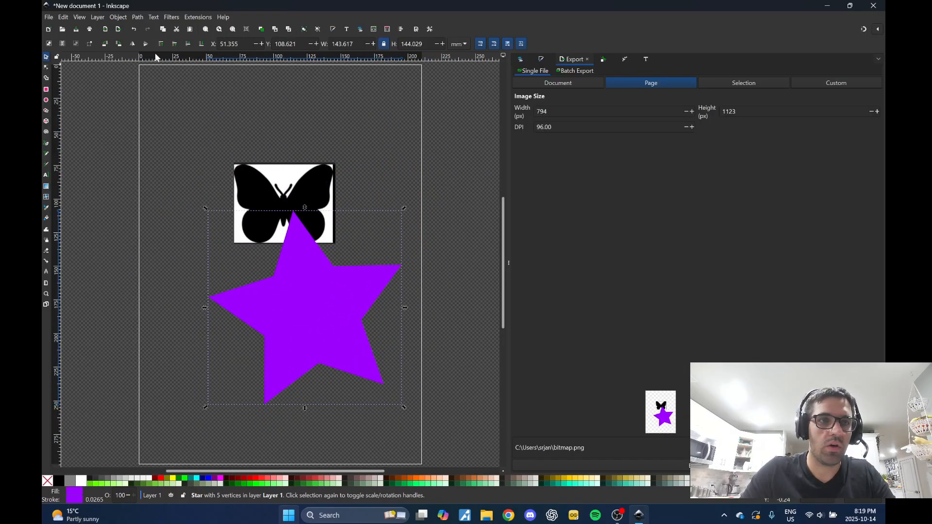
- Convert the star to a path and move it to about X 12 mm, Y 130 mm, below the butterfly
{"action": "left_click", "coordinate": [137, 17]}
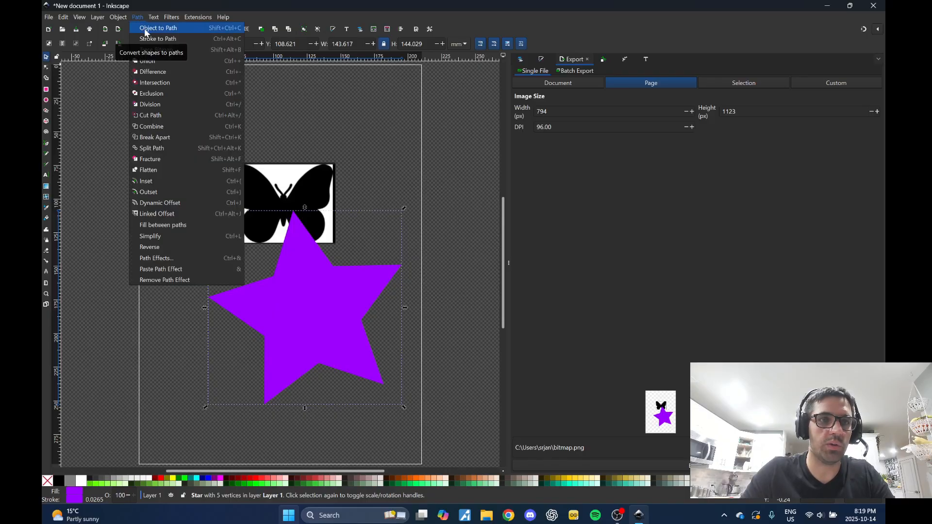
{"action": "left_click", "coordinate": [145, 29]}
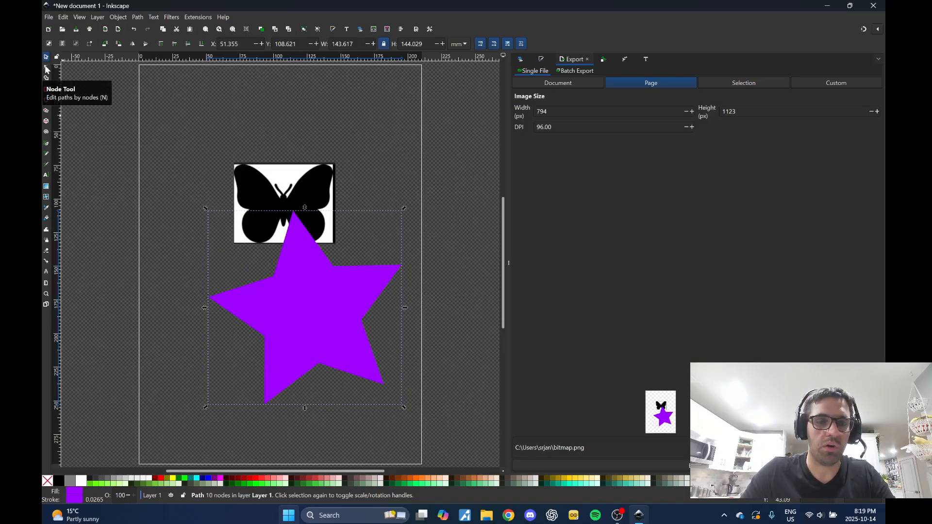
{"action": "left_click_drag", "start_coordinate": [310, 324], "coordinate": [256, 353]}
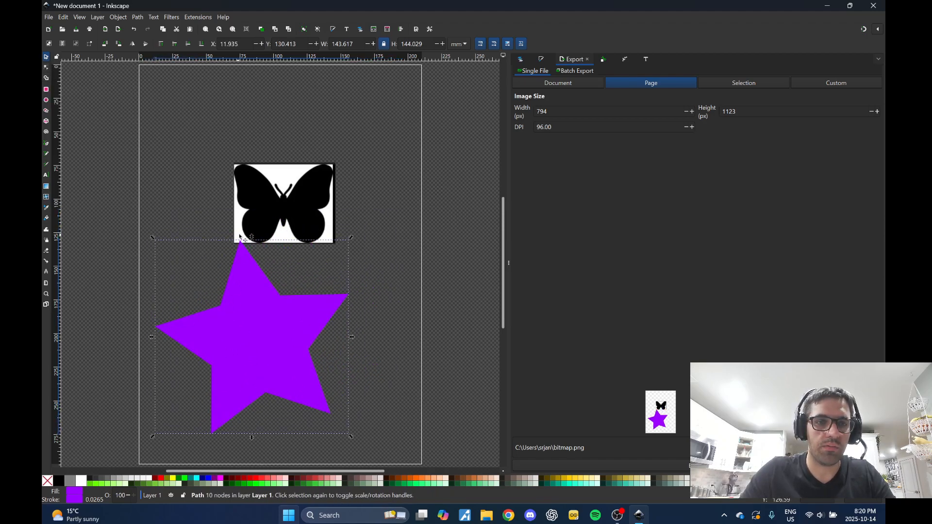
- Edit the star path's nodes, moving its right inner node outward and its upper-right inner node up to about X 157.4 mm, Y 81.6 mm
{"action": "left_click", "coordinate": [46, 68]}
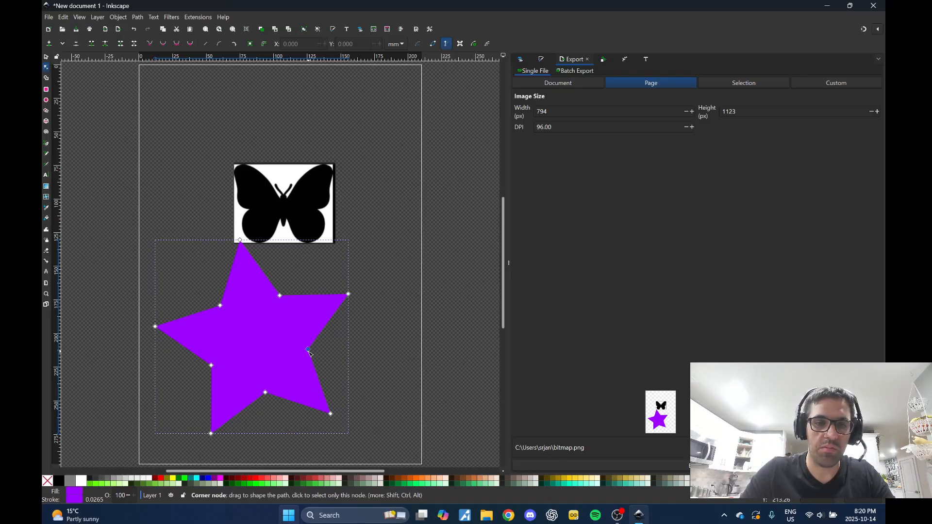
{"action": "left_click_drag", "start_coordinate": [308, 349], "coordinate": [370, 345]}
{"action": "left_click_drag", "start_coordinate": [280, 296], "coordinate": [351, 174]}
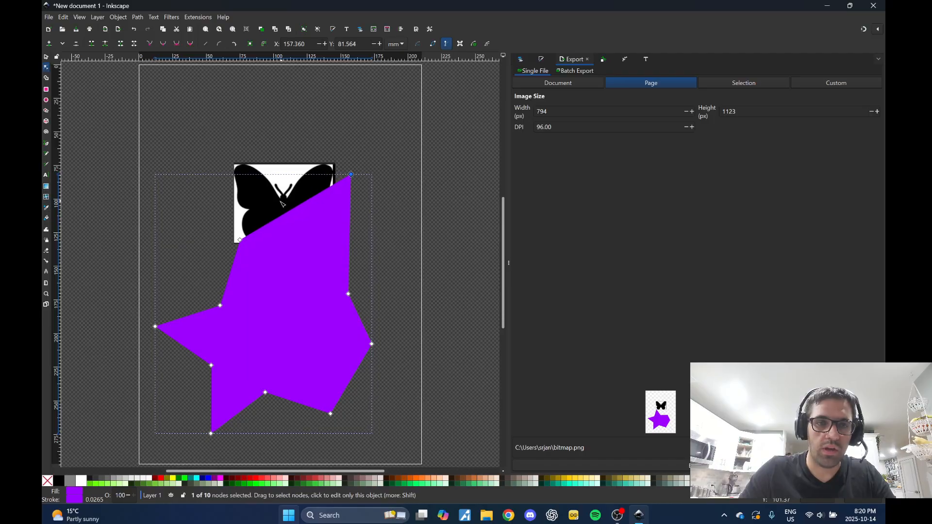
- Move the star path's upper-left inner node to about X 100.2 mm, Y 126.8 mm, and try bending the adjacent lower segment, undoing the bend
{"action": "left_click_drag", "start_coordinate": [240, 241], "coordinate": [226, 154]}
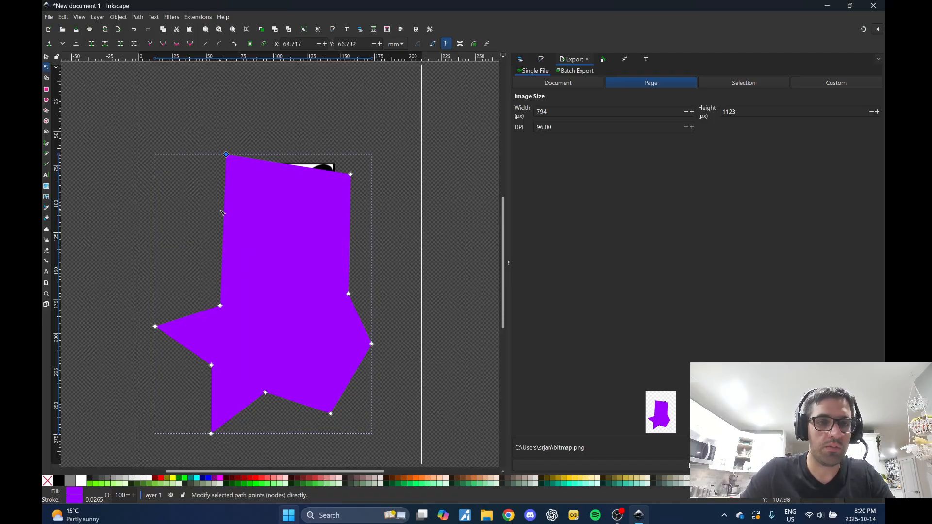
{"action": "left_click_drag", "start_coordinate": [226, 154], "coordinate": [275, 236]}
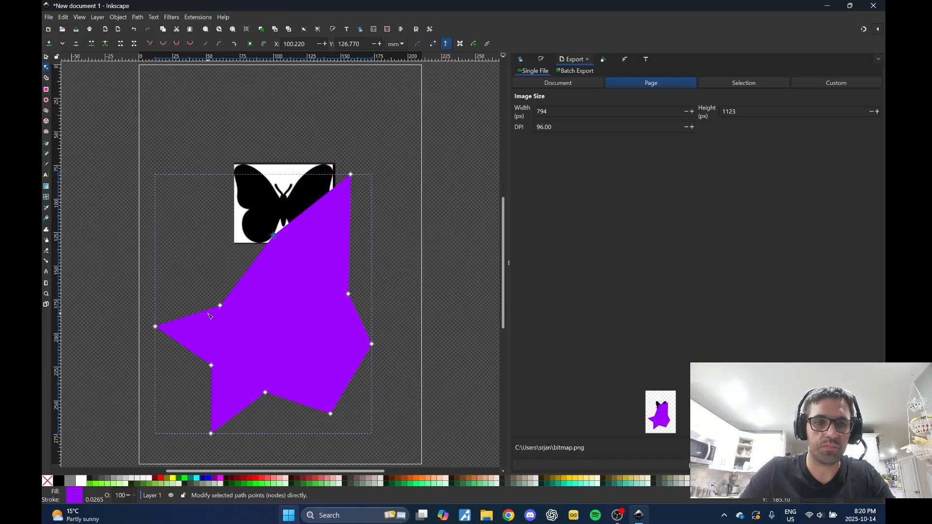
{"action": "left_click_drag", "start_coordinate": [233, 289], "coordinate": [224, 280]}
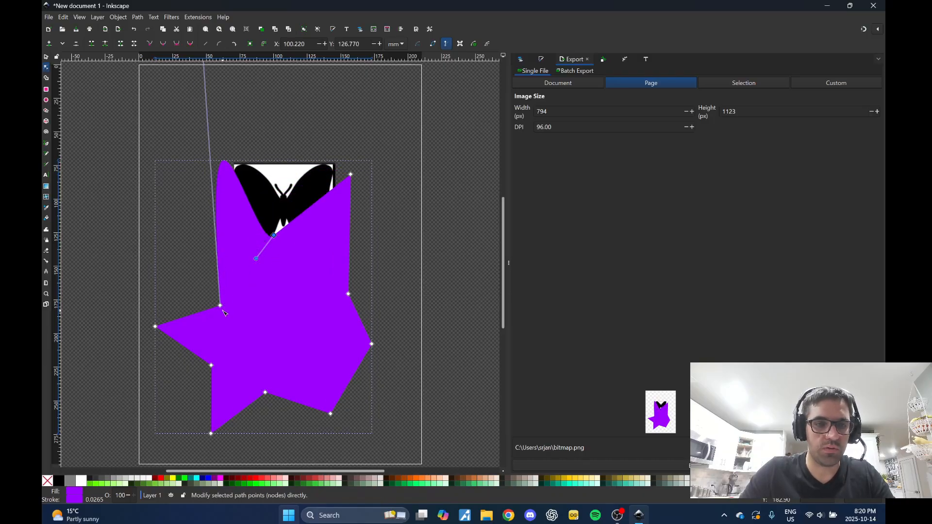
{"action": "key", "text": "ctrl+z"}
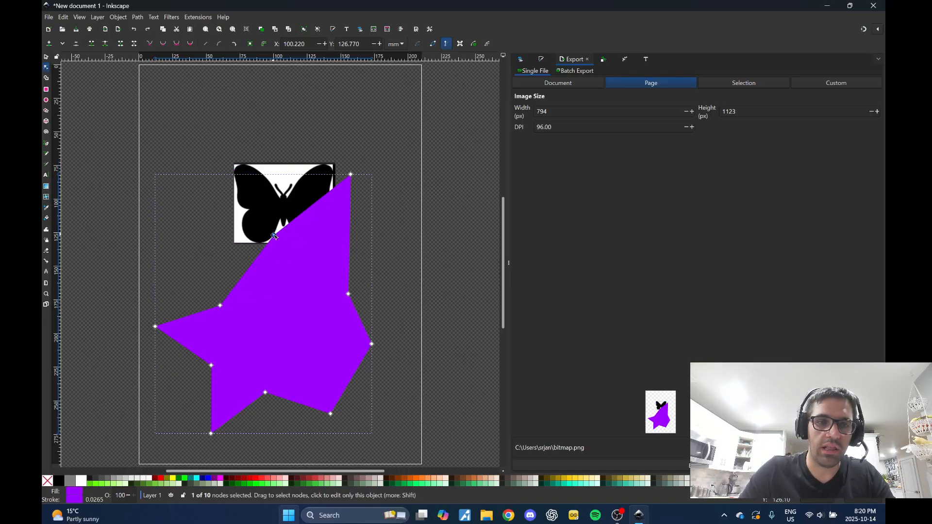
- Insert two nodes on the path's upper-left edges, one at about X 122 mm, Y 98.2 mm, and move the whole path to about X 3.4 mm, Y 27.4 mm
{"action": "double_click", "coordinate": [309, 208]}
{"action": "mouse_move", "coordinate": [309, 209]}
{"action": "left_mouse_down"}
{"action": "mouse_move", "coordinate": [313, 179]}
{"action": "mouse_move", "coordinate": [297, 209]}
{"action": "mouse_move", "coordinate": [303, 197]}
{"action": "left_mouse_up"}
{"action": "double_click", "coordinate": [249, 272]}
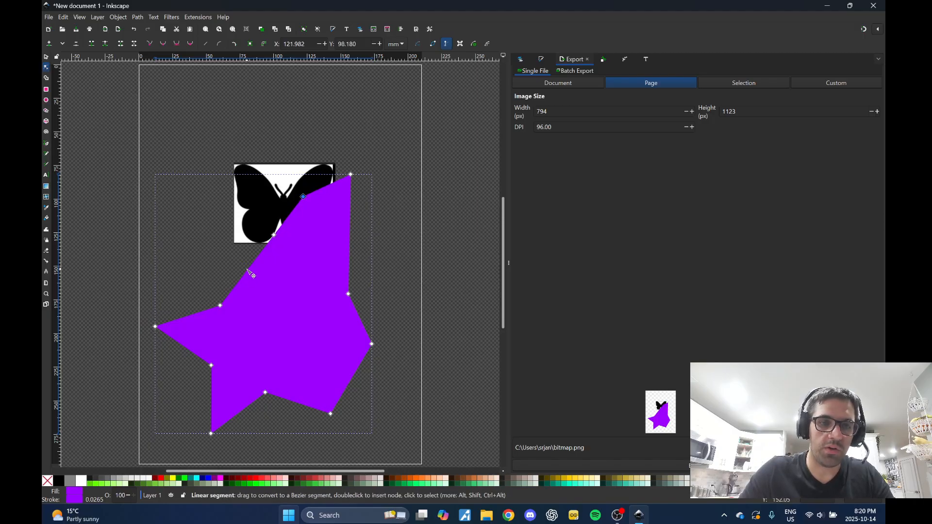
{"action": "left_click_drag", "start_coordinate": [248, 270], "coordinate": [303, 277]}
{"action": "left_click", "coordinate": [46, 57]}
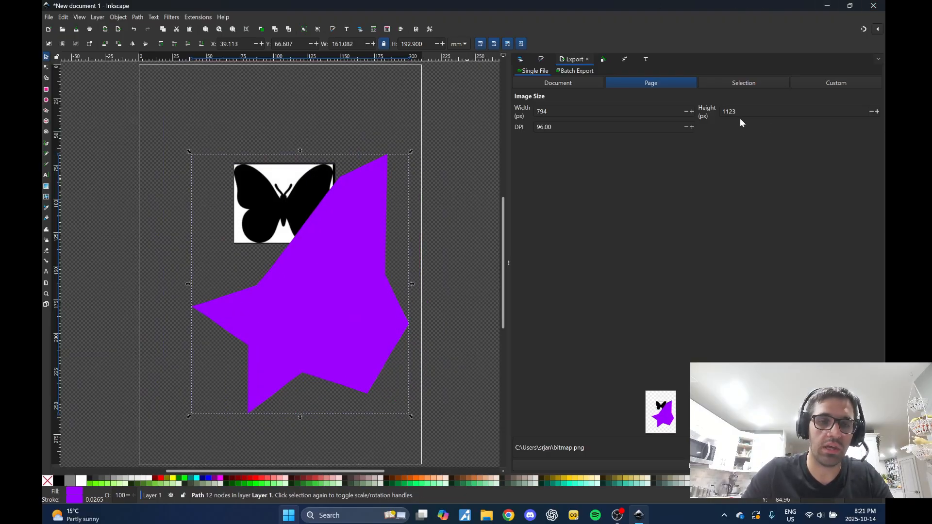
{"action": "left_click_drag", "start_coordinate": [332, 300], "coordinate": [284, 246]}
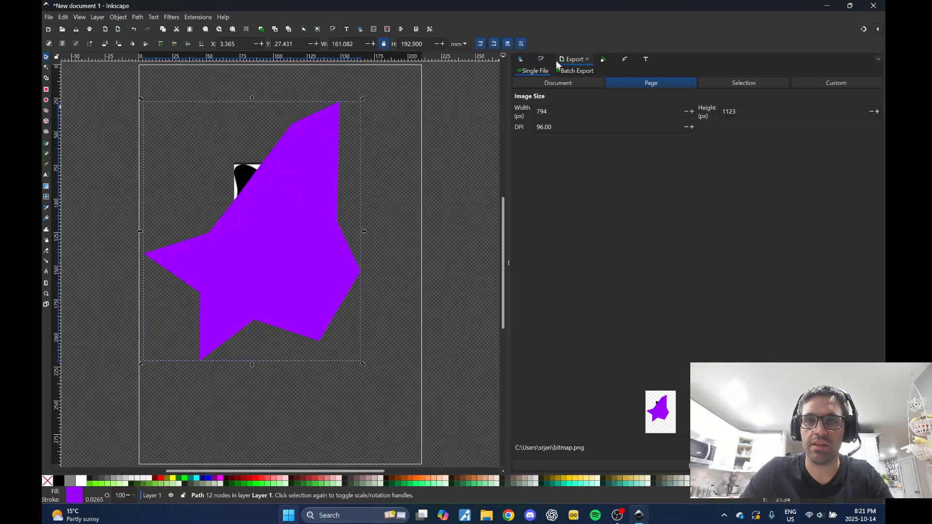
{"action": "left_click", "coordinate": [540, 59]}
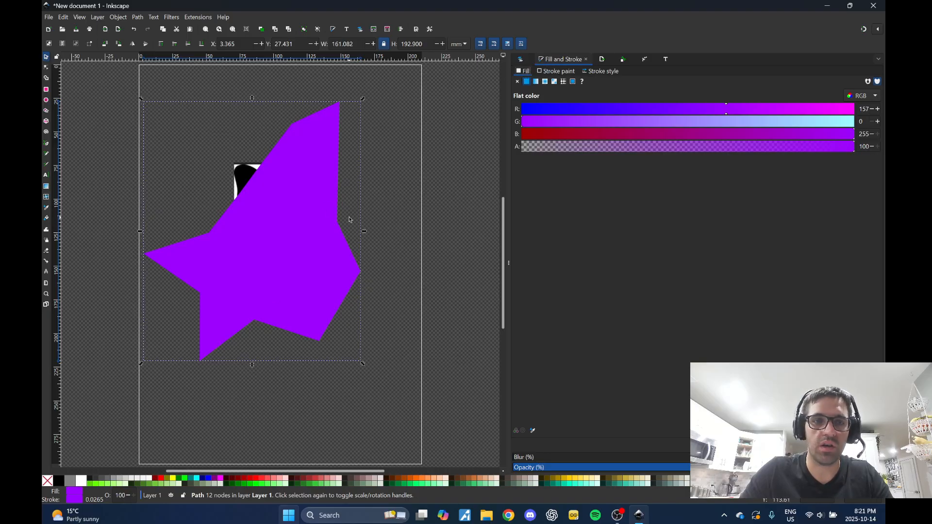
{"action": "left_click", "coordinate": [518, 81]}
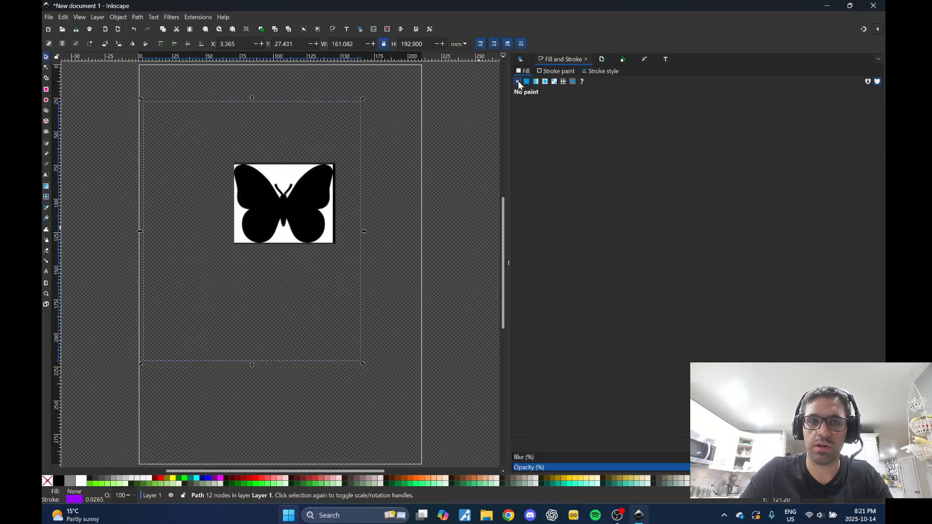
{"action": "left_click", "coordinate": [552, 71]}
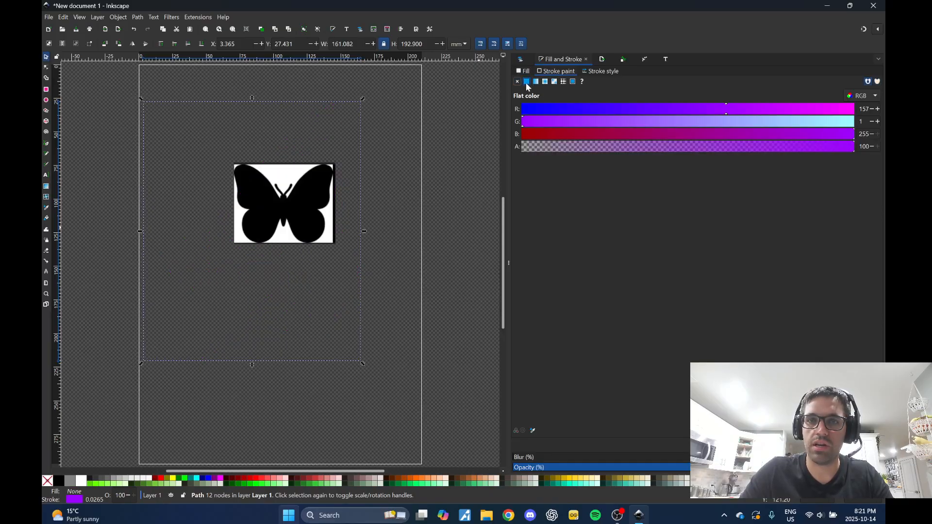
{"action": "left_click_drag", "start_coordinate": [535, 132], "coordinate": [500, 145]}
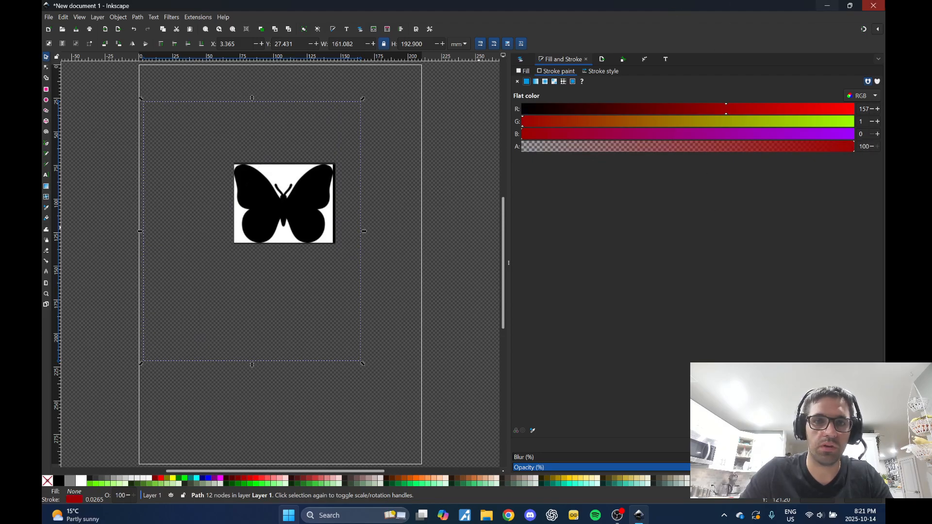
{"action": "left_click", "coordinate": [364, 293]}
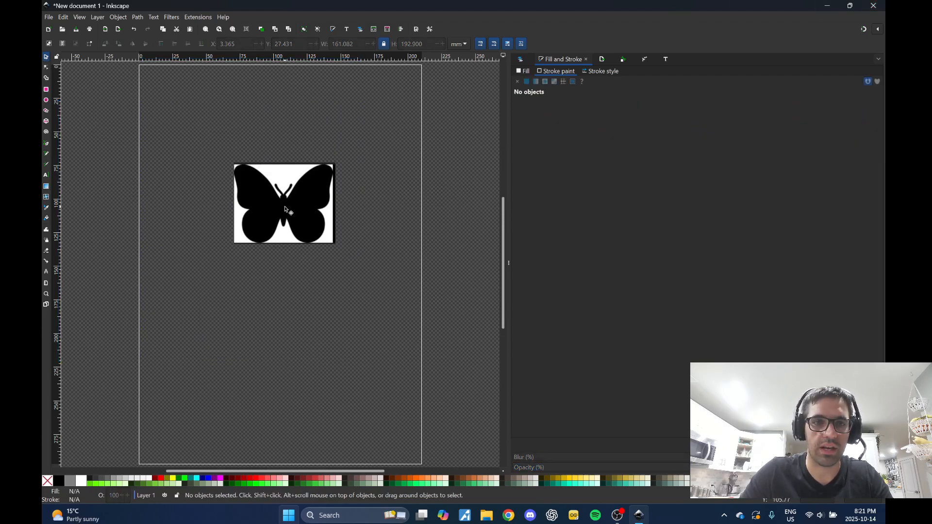
{"action": "key", "text": "ctrl+z"}
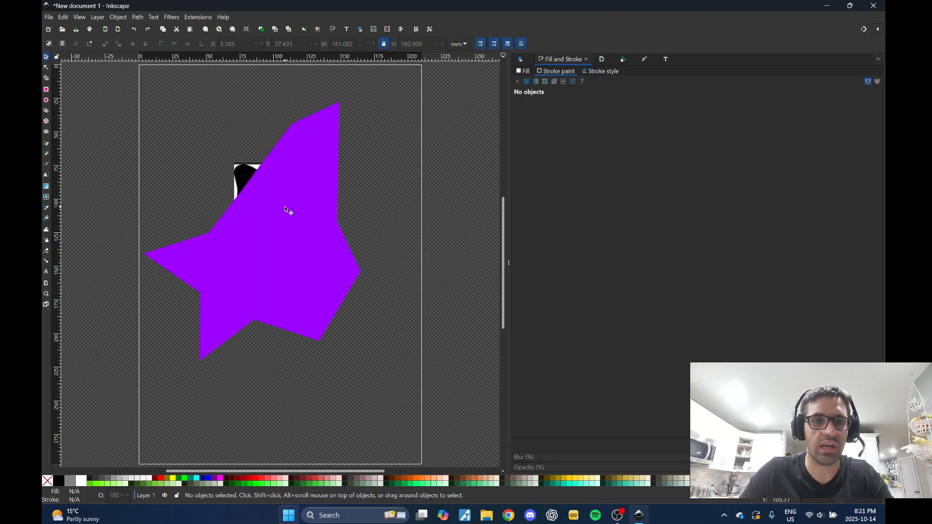
- Remove the star path's fill and set its stroke to a flat red with RGB 255, 0, 0 and alpha 100
{"action": "left_click", "coordinate": [209, 296]}
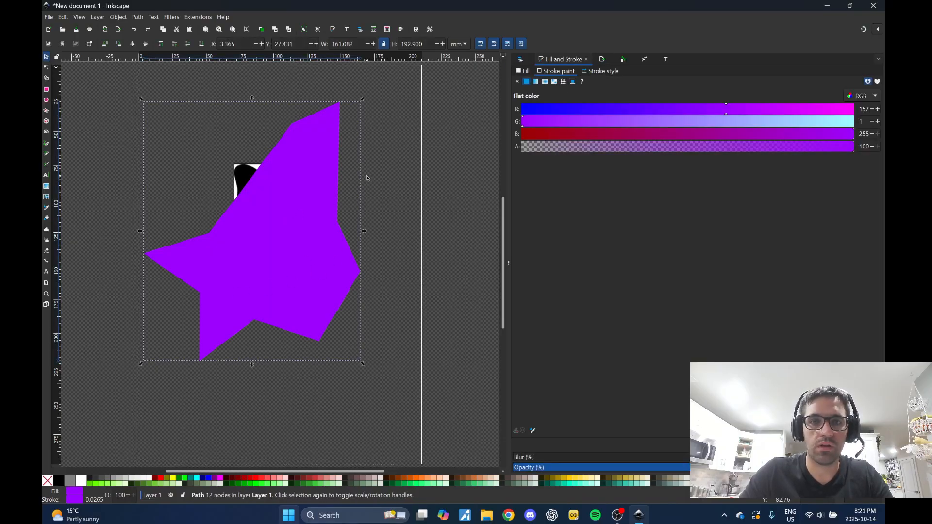
{"action": "left_click", "coordinate": [522, 73]}
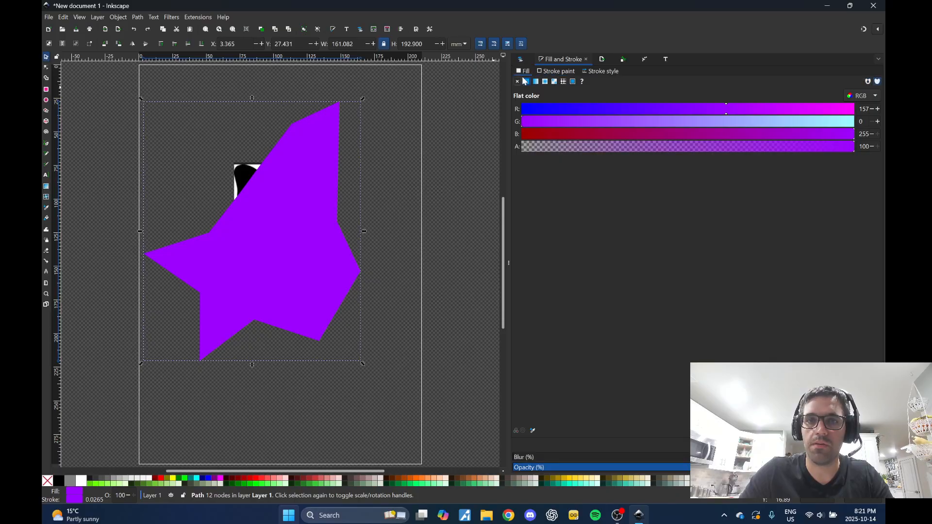
{"action": "left_click", "coordinate": [518, 81]}
{"action": "left_click", "coordinate": [557, 72]}
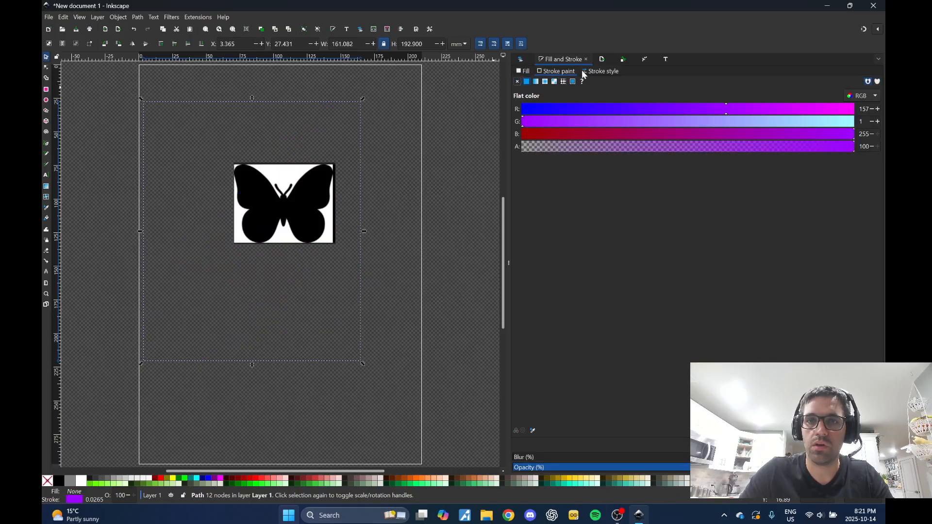
{"action": "left_click_drag", "start_coordinate": [528, 115], "coordinate": [495, 117]}
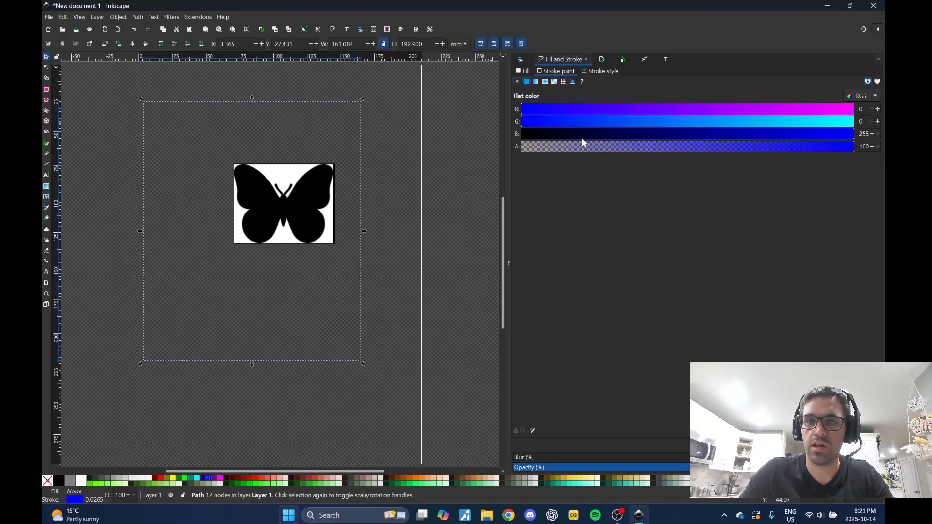
{"action": "left_click_drag", "start_coordinate": [583, 138], "coordinate": [491, 141]}
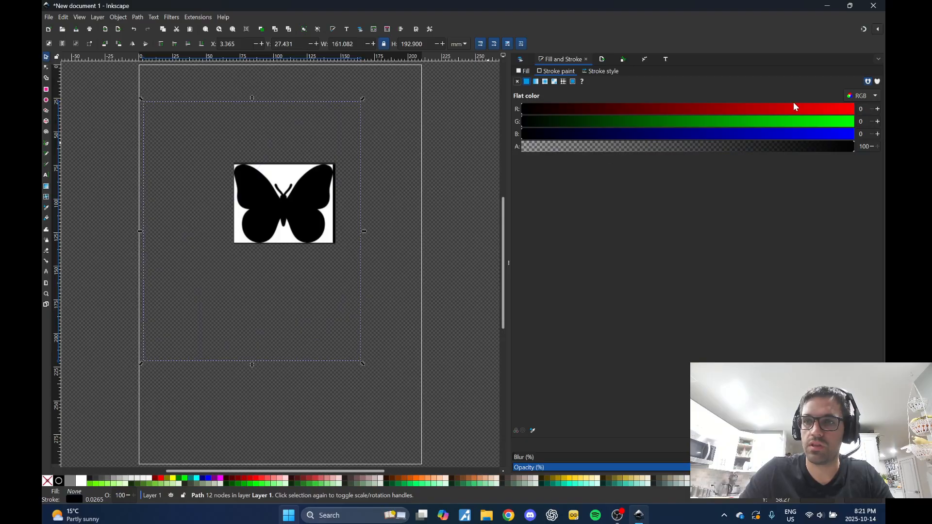
{"action": "left_click_drag", "start_coordinate": [831, 109], "coordinate": [849, 110]}
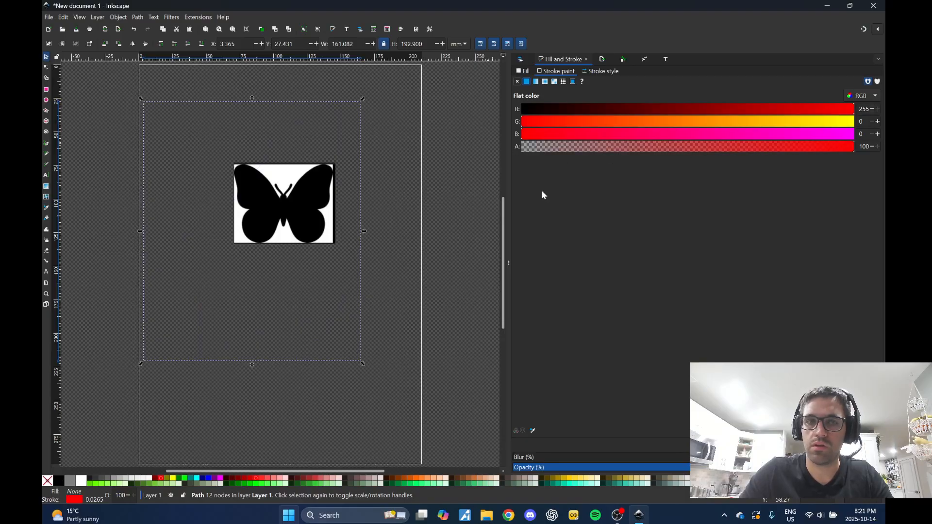
{"action": "left_click_drag", "start_coordinate": [853, 146], "coordinate": [479, 138]}
{"action": "left_click_drag", "start_coordinate": [567, 144], "coordinate": [869, 213]}
- Set the star path's stroke width to 0.02 mm
{"action": "left_click", "coordinate": [602, 71]}
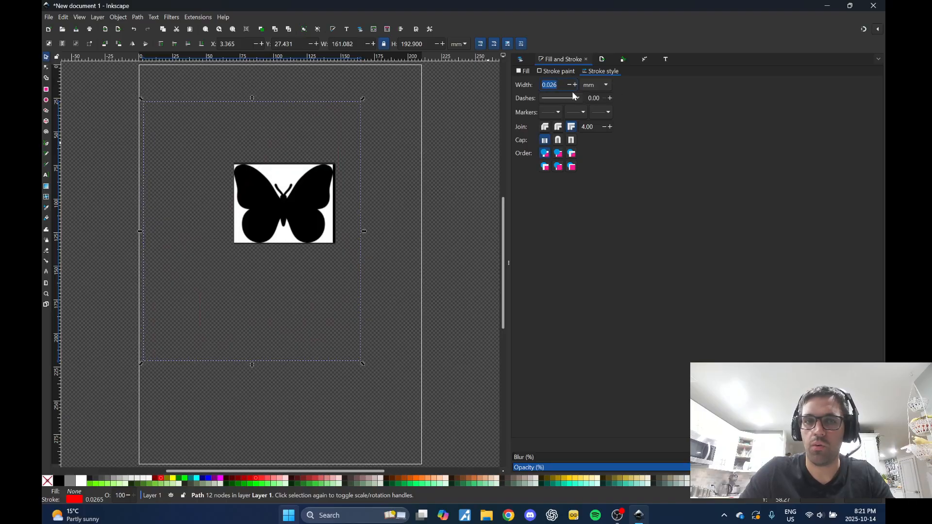
{"action": "type", "text": "0.02"}
{"action": "key", "text": "Return"}
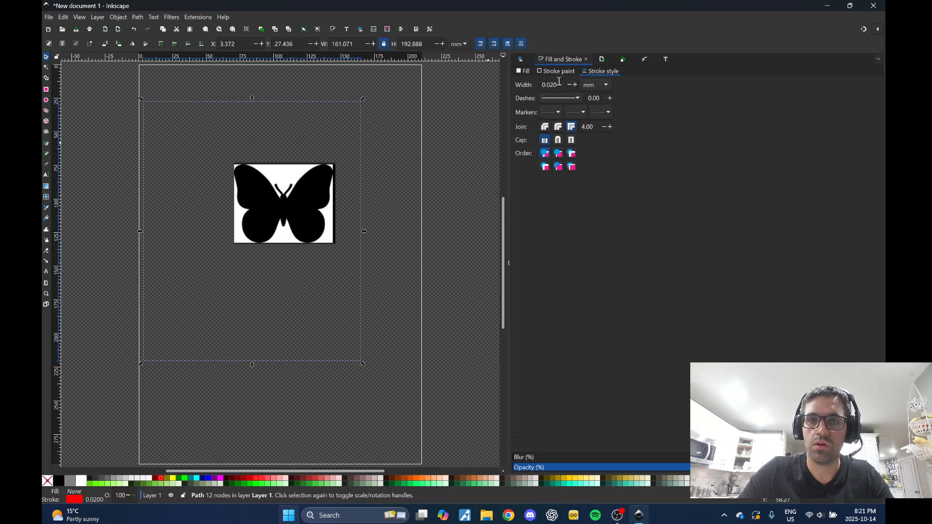
- Preview the star outline with a 0.2 mm stroke width, set it back to 0.02 mm, and deselect the path
{"action": "type", "text": "0.2"}
{"action": "key", "text": "Return"}
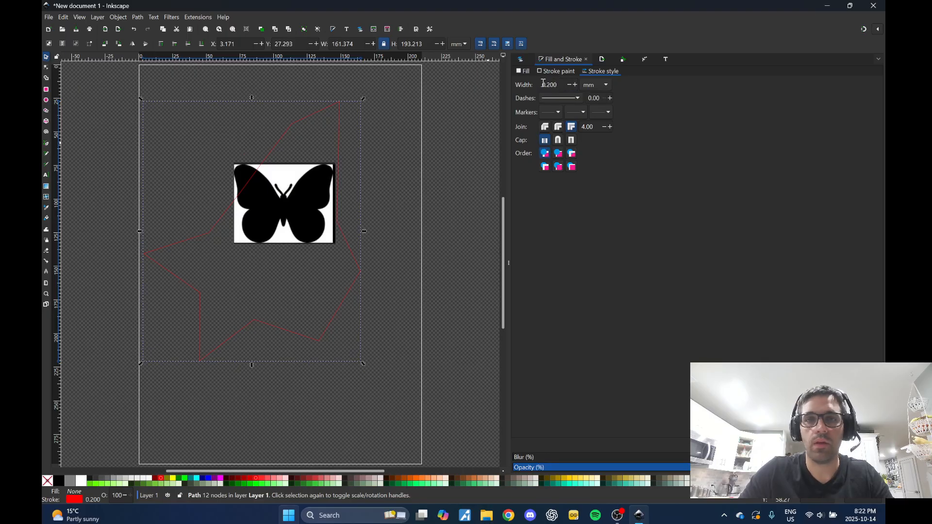
{"action": "left_click_drag", "start_coordinate": [560, 85], "coordinate": [545, 85]}
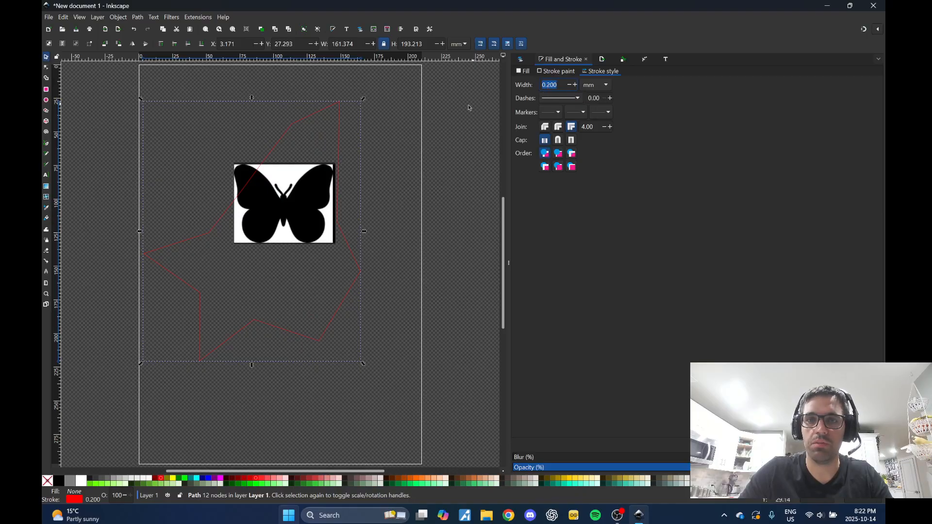
{"action": "left_click", "coordinate": [549, 86]}
{"action": "type", "text": "0"}
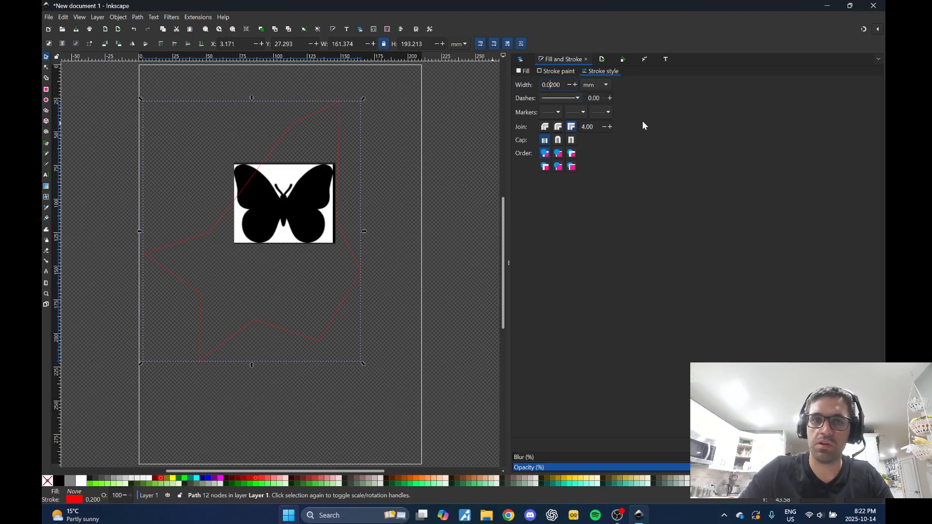
{"action": "key", "text": "Return"}
{"action": "left_click", "coordinate": [450, 214]}
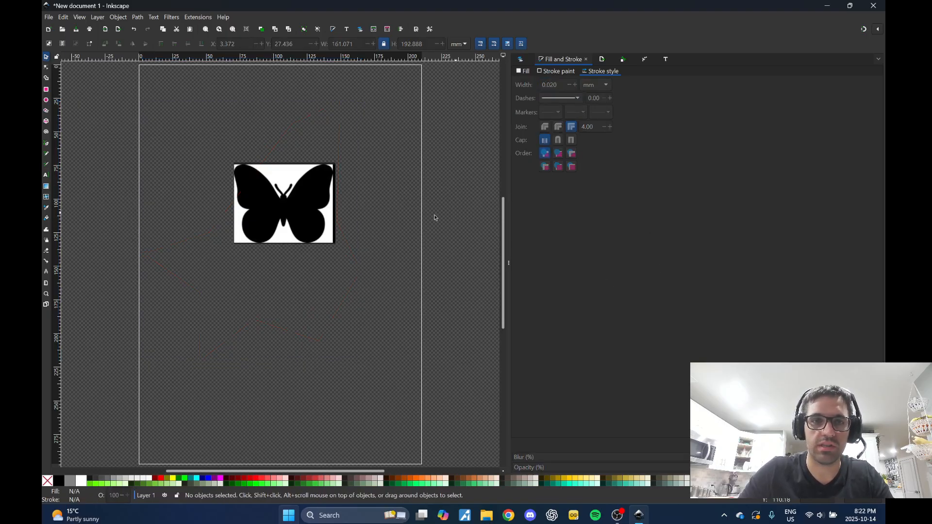
- Examine the thin red outline up close where it crosses the butterfly image and in the area above it
{"action": "scroll", "coordinate": [322, 167], "scroll_direction": "up", "scroll_amount": 8}
{"action": "scroll", "coordinate": [447, 206], "scroll_direction": "down", "scroll_amount": 5}
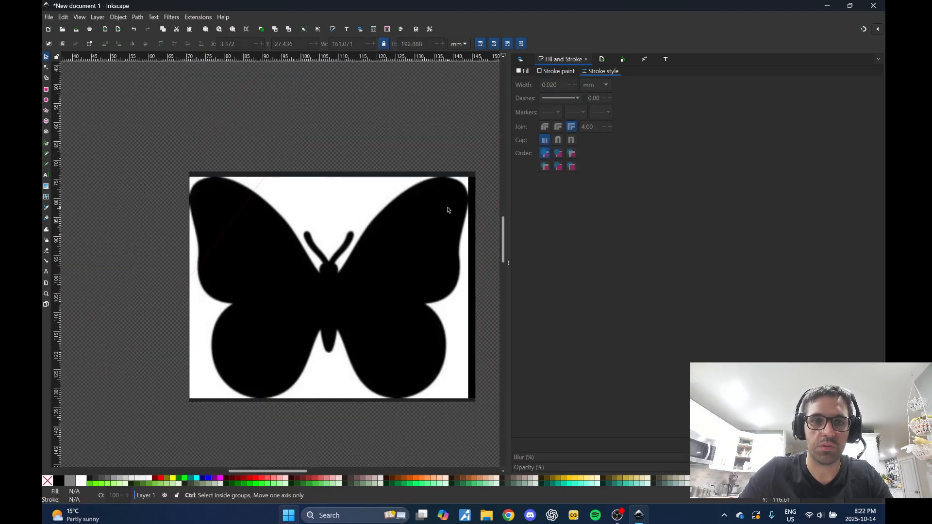
{"action": "left_click_drag", "start_coordinate": [473, 134], "coordinate": [400, 179]}
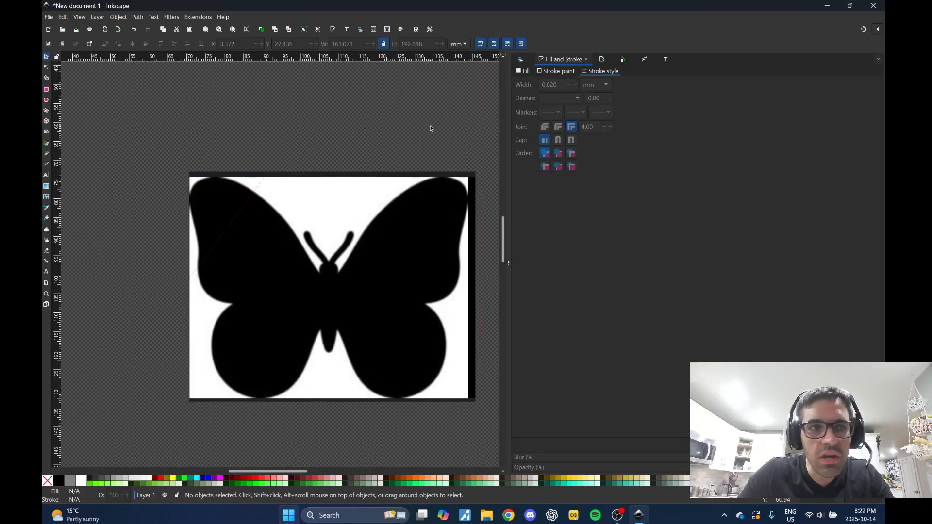
{"action": "left_click_drag", "start_coordinate": [437, 126], "coordinate": [383, 142]}
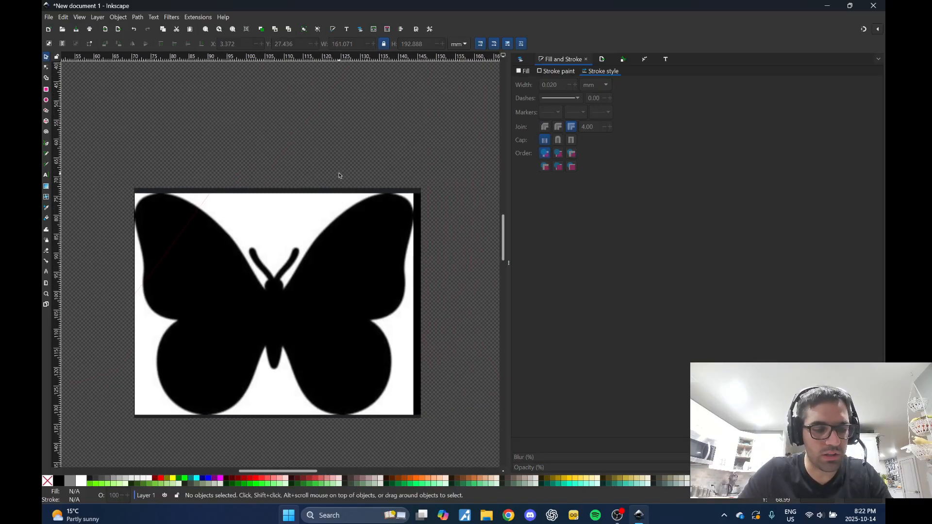
{"action": "key", "text": "ctrl"}
{"action": "left_click_drag", "start_coordinate": [369, 152], "coordinate": [356, 241]}
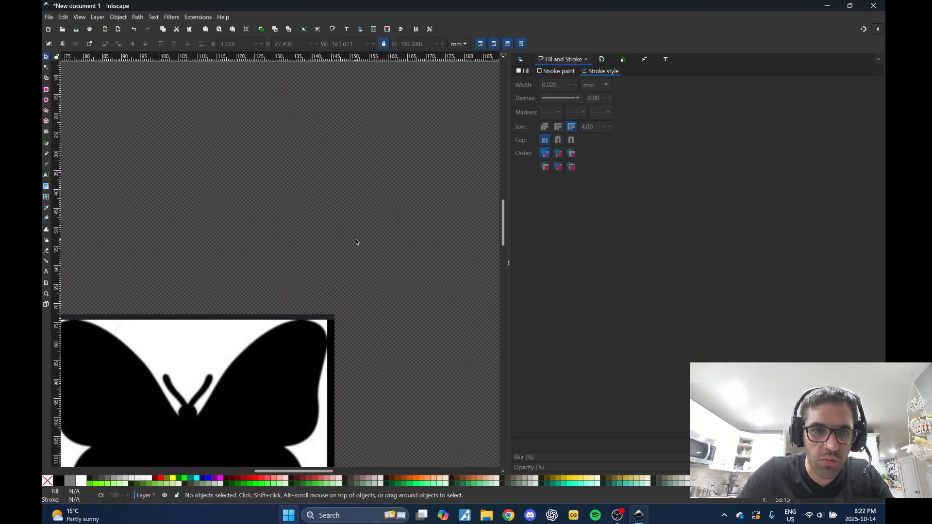
{"action": "scroll", "coordinate": [337, 252], "scroll_direction": "up", "scroll_amount": 1, "text": "ctrl"}
{"action": "scroll", "coordinate": [337, 252], "scroll_direction": "down", "scroll_amount": 2, "text": "ctrl"}
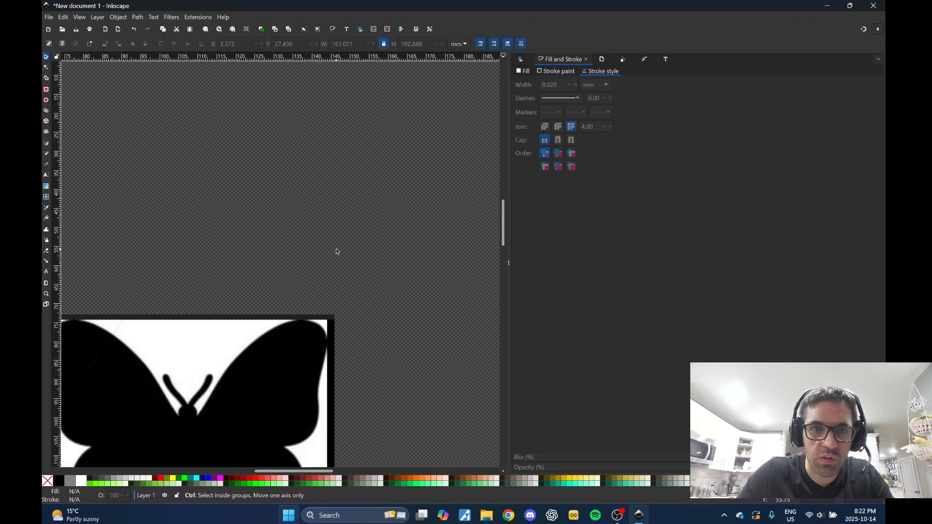
{"action": "scroll", "coordinate": [336, 252], "scroll_direction": "up", "scroll_amount": 1, "text": "ctrl"}
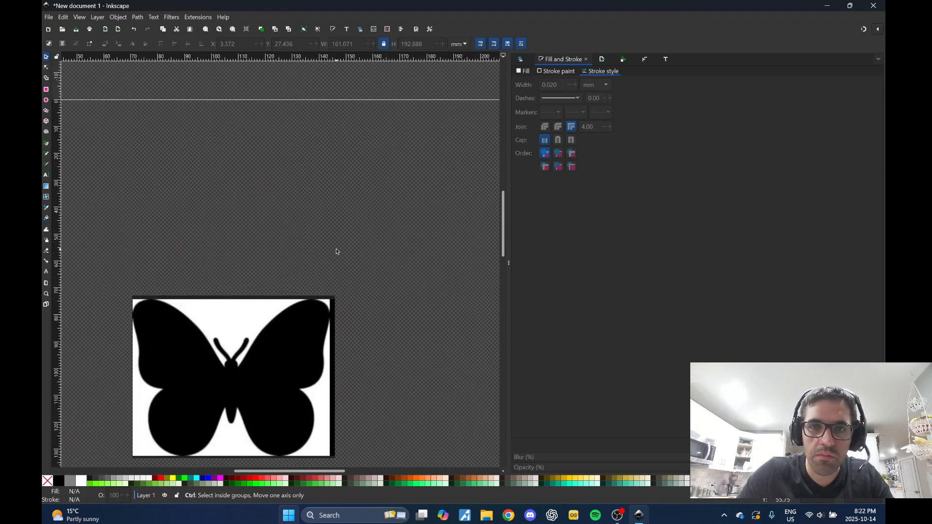
{"action": "scroll", "coordinate": [336, 252], "scroll_direction": "down", "scroll_amount": 1, "text": "ctrl"}
- Practise selecting the unfilled star path by its thin red edge above the butterfly and deselecting it, leaving the path selected
{"action": "right_click", "coordinate": [354, 309]}
{"action": "left_click", "coordinate": [363, 267]}
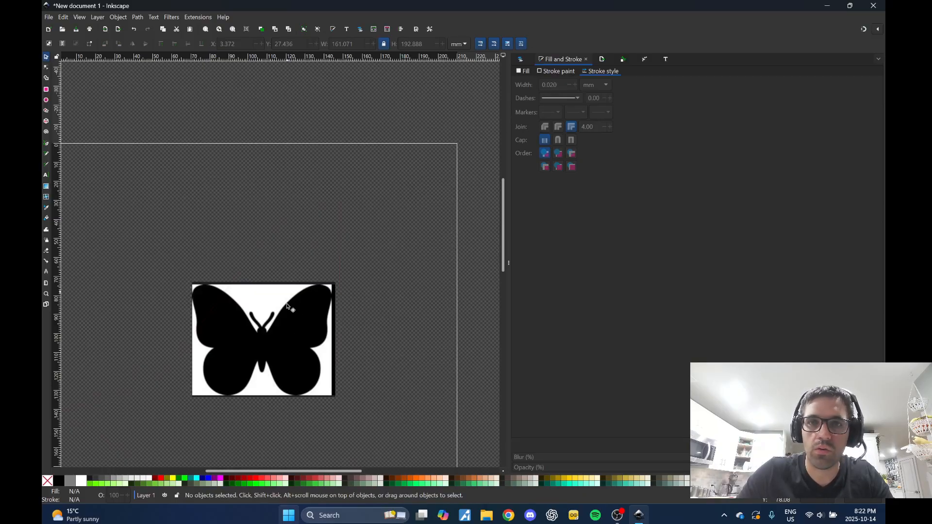
{"action": "left_click", "coordinate": [341, 253]}
{"action": "left_click", "coordinate": [400, 256]}
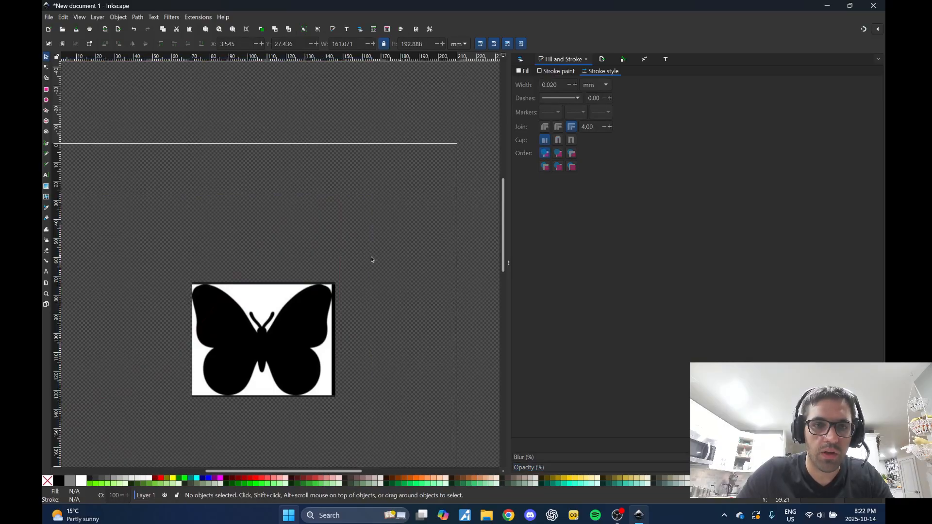
{"action": "left_click", "coordinate": [339, 237]}
{"action": "left_click", "coordinate": [389, 227]}
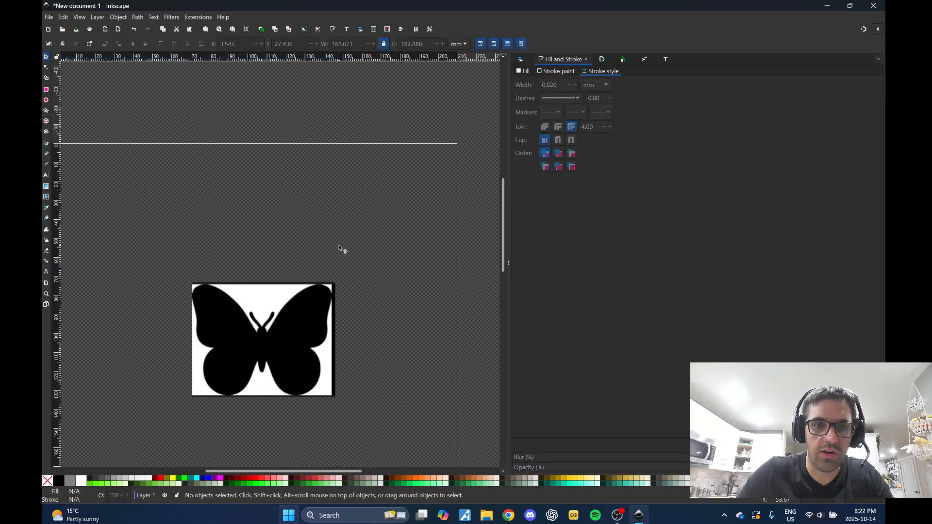
{"action": "left_click", "coordinate": [339, 245]}
{"action": "left_click", "coordinate": [400, 216]}
{"action": "left_click", "coordinate": [342, 233]}
{"action": "left_click", "coordinate": [394, 218]}
{"action": "left_click", "coordinate": [339, 239]}
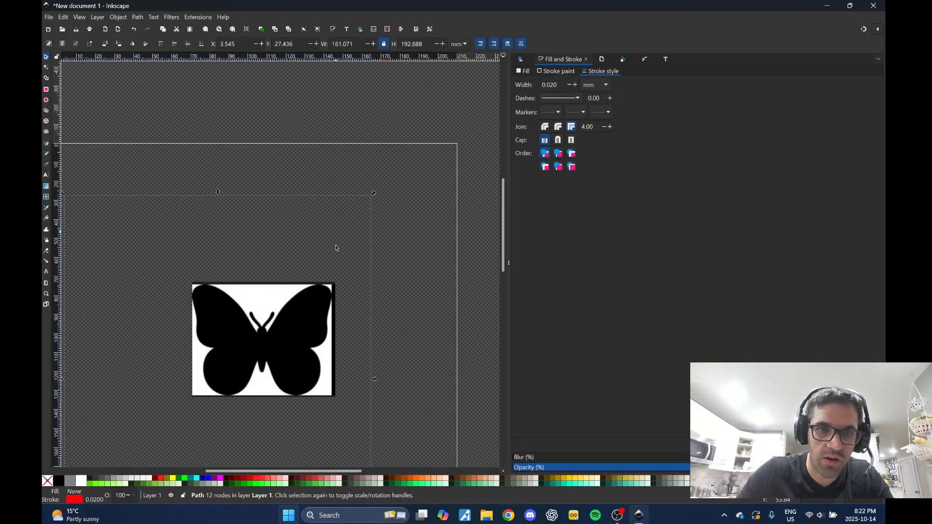
- Deselect the star path, open the Layers and Objects list, and expand Layer 1 to show its objects
{"action": "left_click", "coordinate": [388, 232]}
{"action": "left_click", "coordinate": [341, 232]}
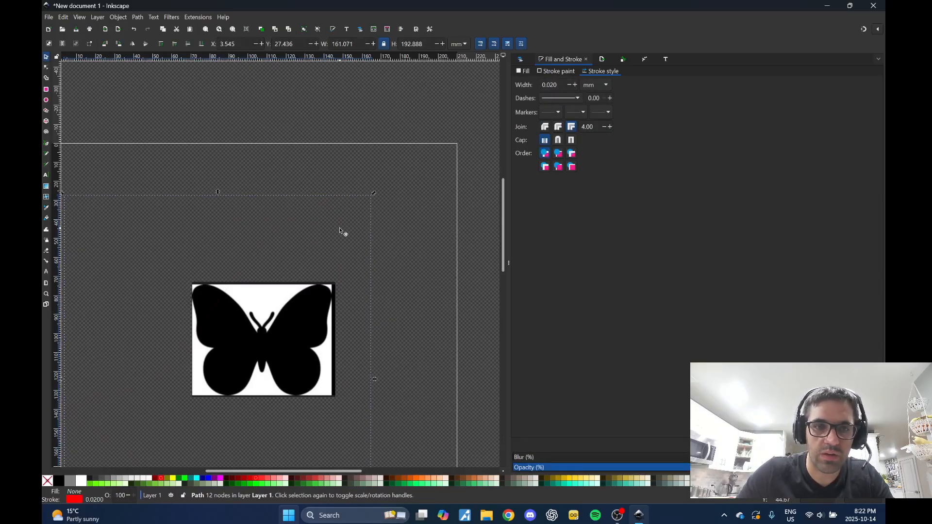
{"action": "left_click", "coordinate": [416, 219]}
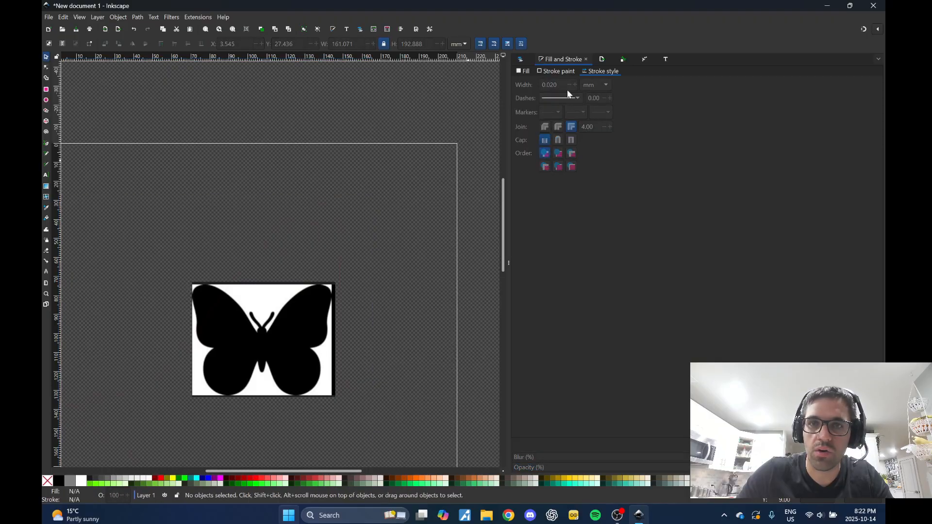
{"action": "left_click", "coordinate": [521, 60]}
{"action": "left_click", "coordinate": [527, 85]}
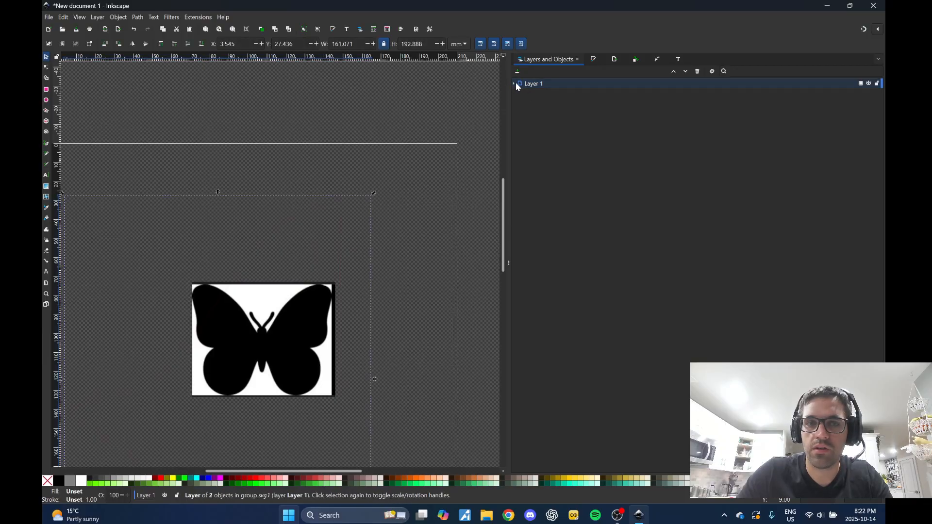
- Move the butterfly image slightly down and to the left on the page, and select path1 in Layer 1
{"action": "left_click", "coordinate": [383, 282]}
{"action": "left_click_drag", "start_coordinate": [308, 293], "coordinate": [243, 340]}
{"action": "left_click", "coordinate": [543, 94]}
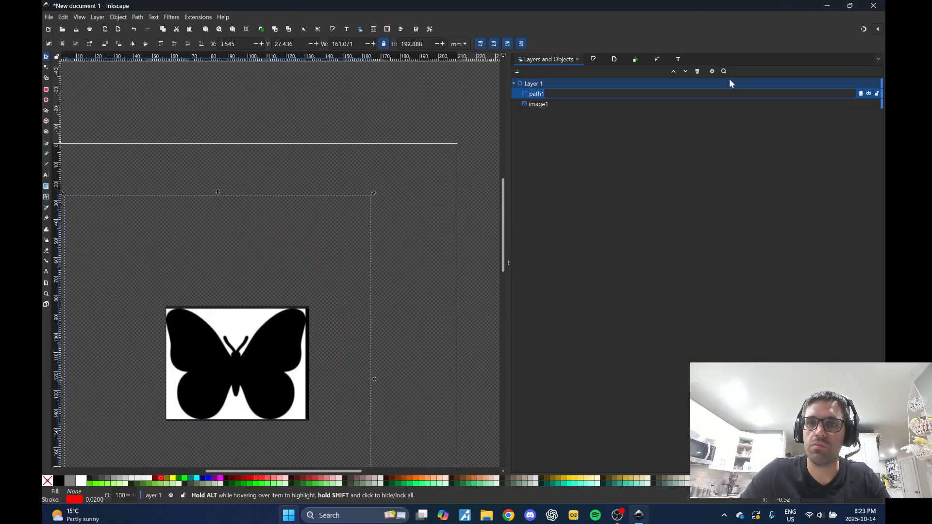
{"action": "left_click", "coordinate": [562, 94]}
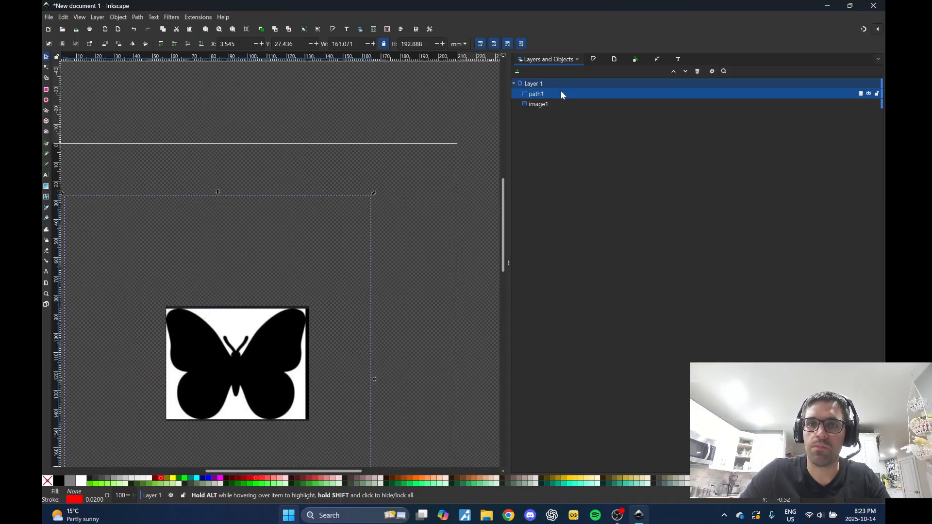
- Set the stroke width of path1 to 0.2 mm
{"action": "left_click", "coordinate": [636, 60]}
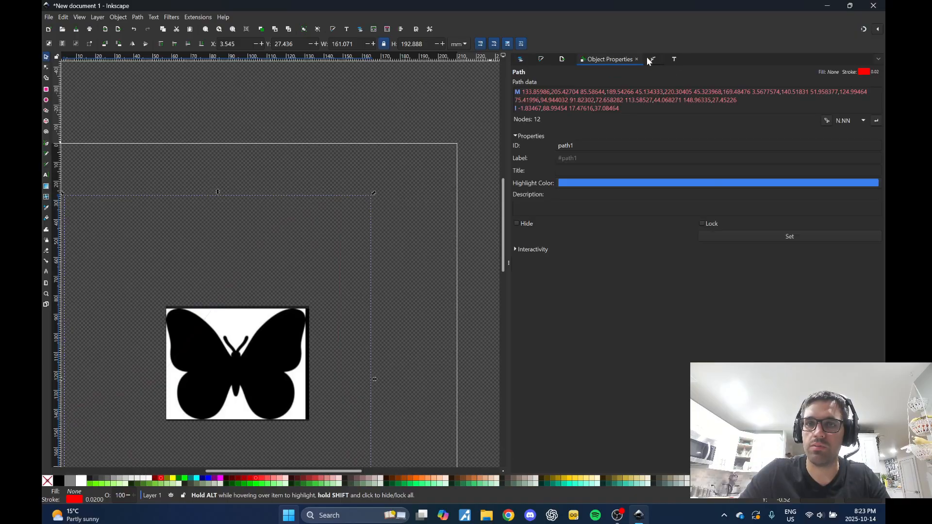
{"action": "left_click", "coordinate": [562, 60]}
{"action": "left_click", "coordinate": [542, 59]}
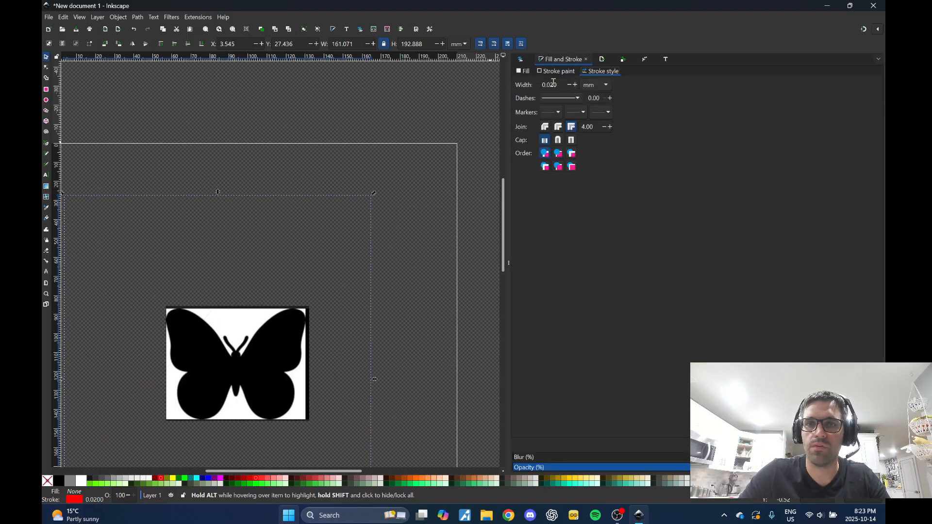
{"action": "key", "text": "BackSpace"}
{"action": "key", "text": "BackSpace"}
{"action": "type", "text": "2"}
{"action": "key", "text": "Return"}
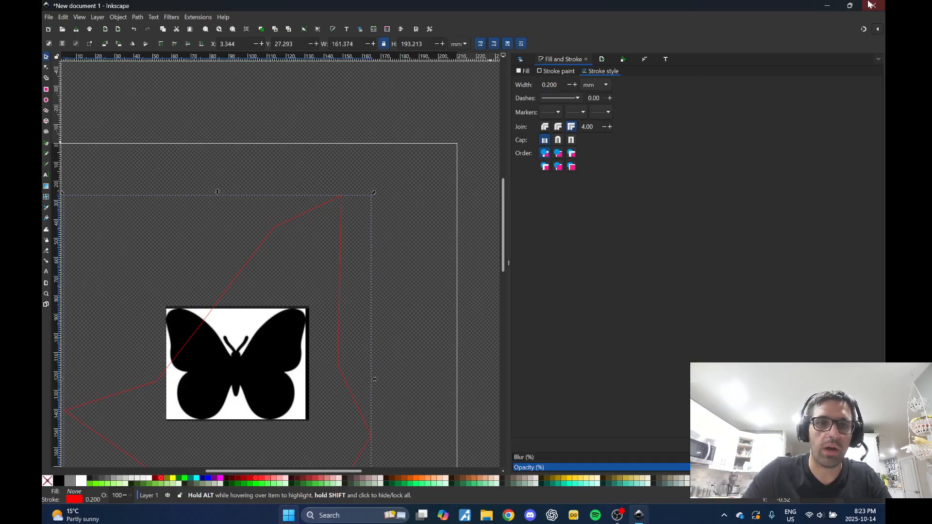
- Edit the star path's nodes and move its uppermost node onto the upper outer corner of the butterfly's right wing
{"action": "left_click", "coordinate": [46, 67]}
{"action": "scroll", "coordinate": [353, 309], "scroll_direction": "up", "scroll_amount": 2}
{"action": "right_click", "coordinate": [364, 266]}
{"action": "left_click", "coordinate": [462, 217]}
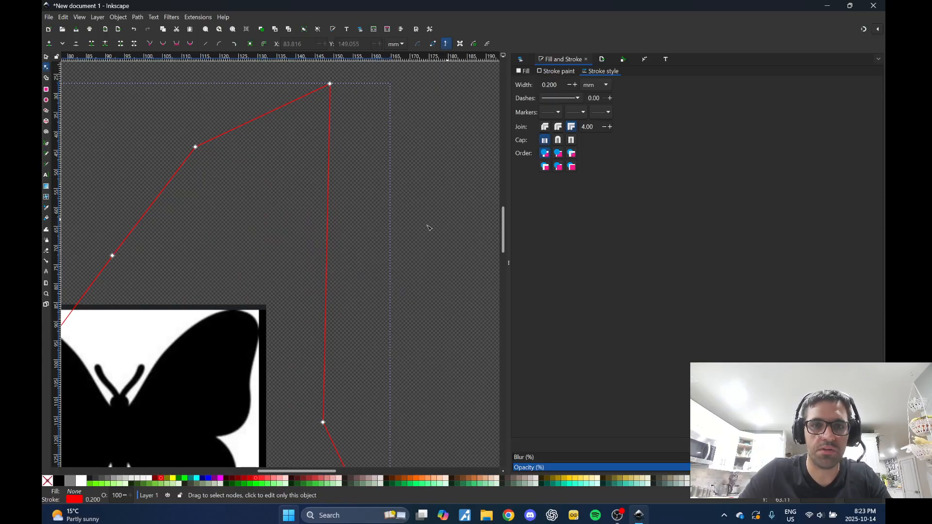
{"action": "left_click", "coordinate": [440, 223]}
{"action": "left_click_drag", "start_coordinate": [356, 274], "coordinate": [495, 194]}
{"action": "scroll", "coordinate": [378, 245], "scroll_direction": "down", "scroll_amount": 1}
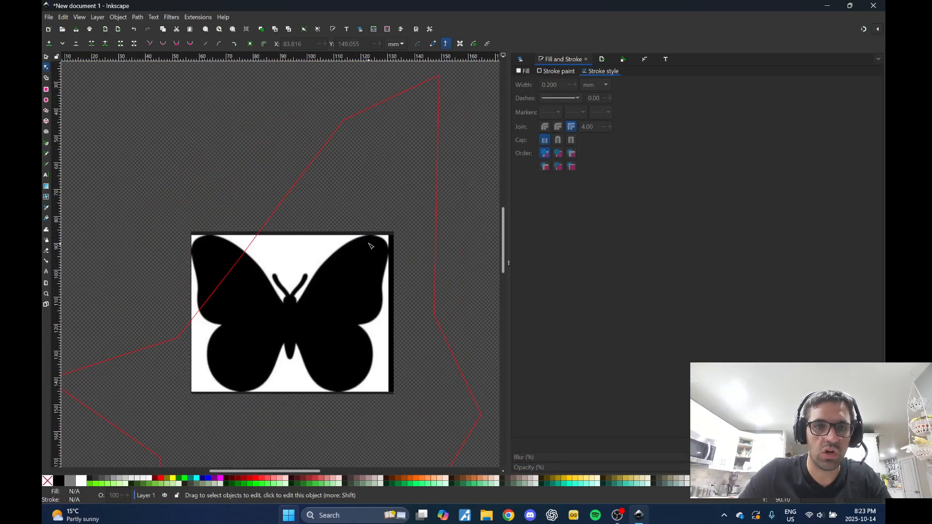
{"action": "left_click", "coordinate": [418, 86]}
{"action": "left_click_drag", "start_coordinate": [439, 76], "coordinate": [385, 256]}
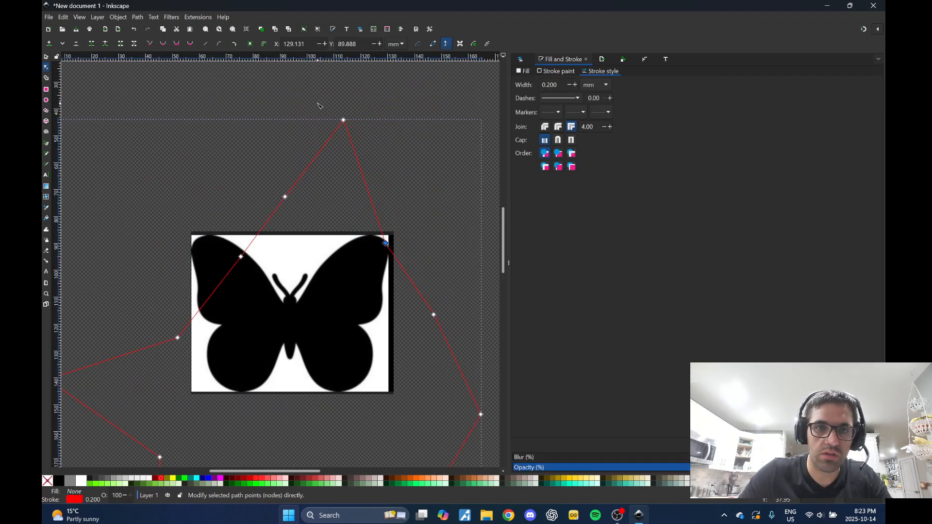
- Move the next four star nodes, one after another, onto the top edge of the right wing, working inward from its corner
{"action": "left_click_drag", "start_coordinate": [344, 126], "coordinate": [380, 239]}
{"action": "left_click_drag", "start_coordinate": [286, 198], "coordinate": [375, 239]}
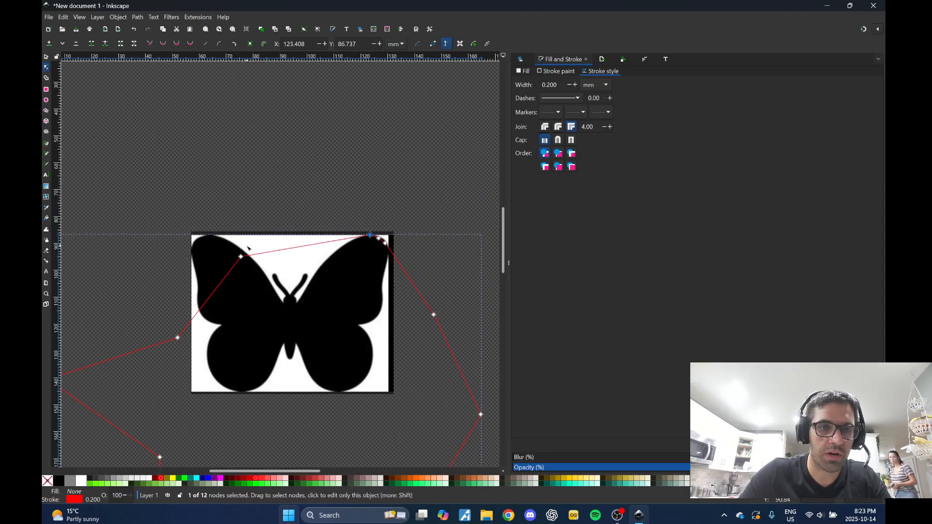
{"action": "left_click_drag", "start_coordinate": [241, 258], "coordinate": [356, 240]}
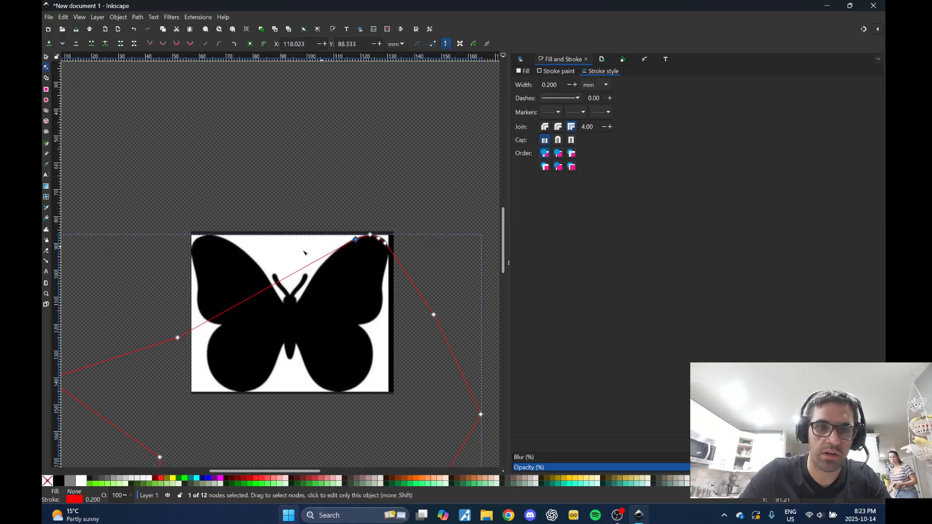
{"action": "left_click", "coordinate": [179, 337]}
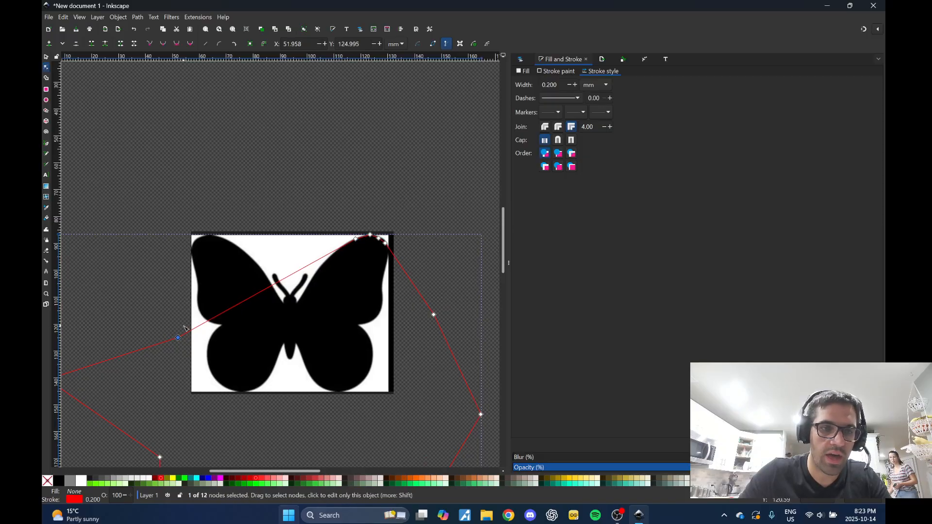
{"action": "left_click_drag", "start_coordinate": [179, 338], "coordinate": [341, 246]}
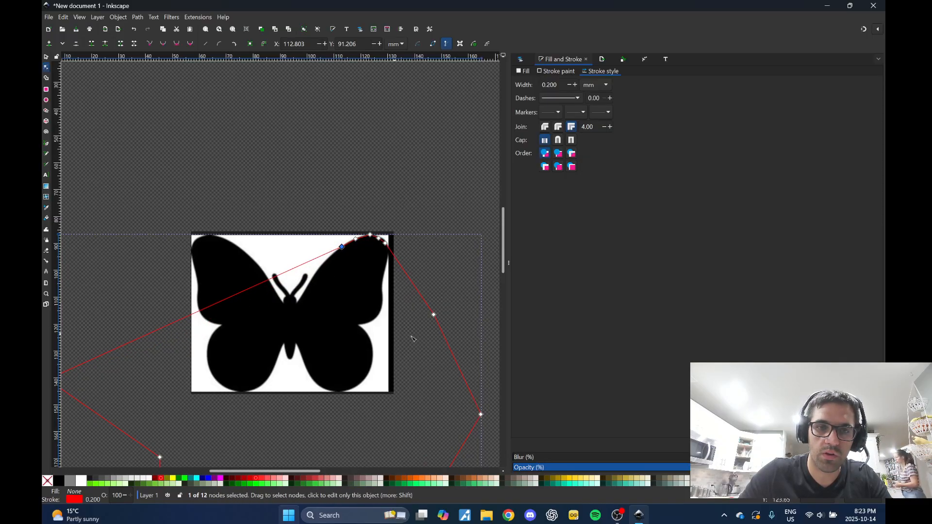
- Move four nodes from the star's right and lower sides onto the outer edge of the right wing, working downward
{"action": "left_click_drag", "start_coordinate": [435, 316], "coordinate": [389, 253]}
{"action": "left_click_drag", "start_coordinate": [479, 417], "coordinate": [387, 271]}
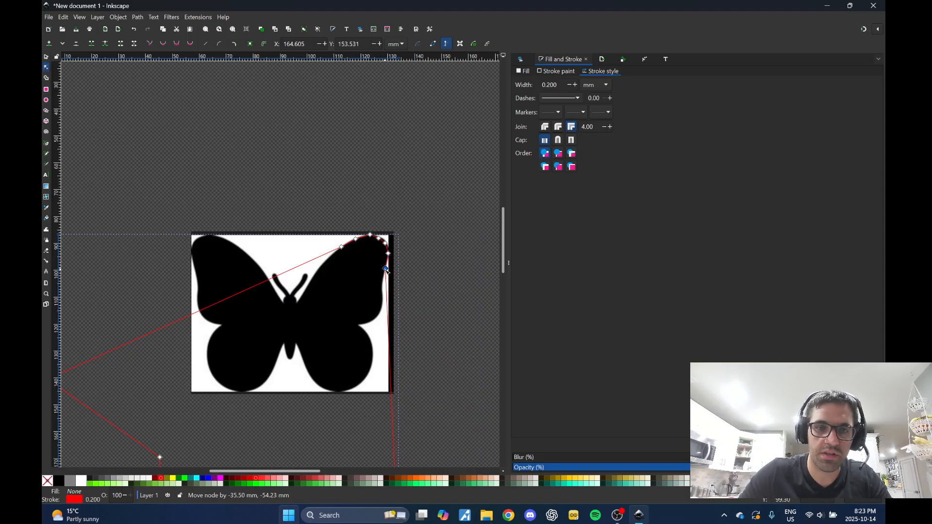
{"action": "scroll", "coordinate": [427, 321], "scroll_direction": "down", "scroll_amount": 6}
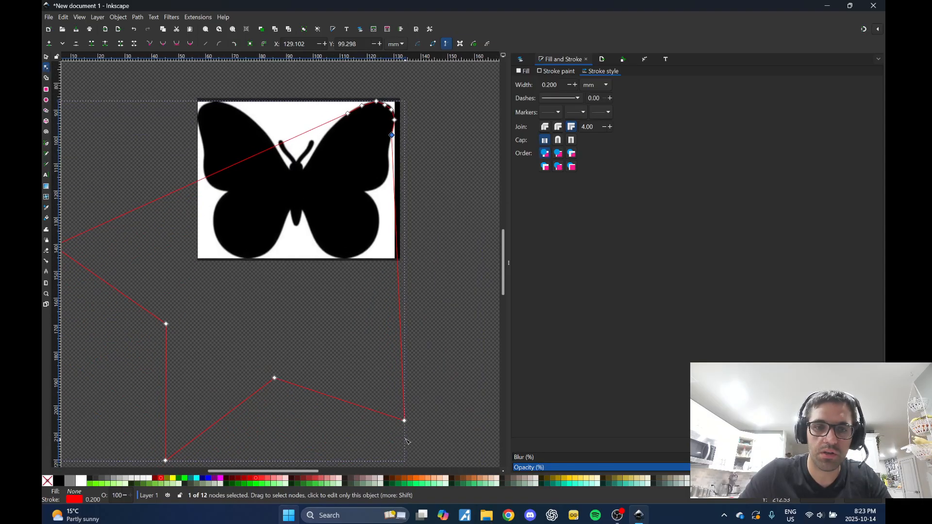
{"action": "left_click_drag", "start_coordinate": [405, 420], "coordinate": [388, 151]}
{"action": "left_click_drag", "start_coordinate": [275, 378], "coordinate": [391, 166]}
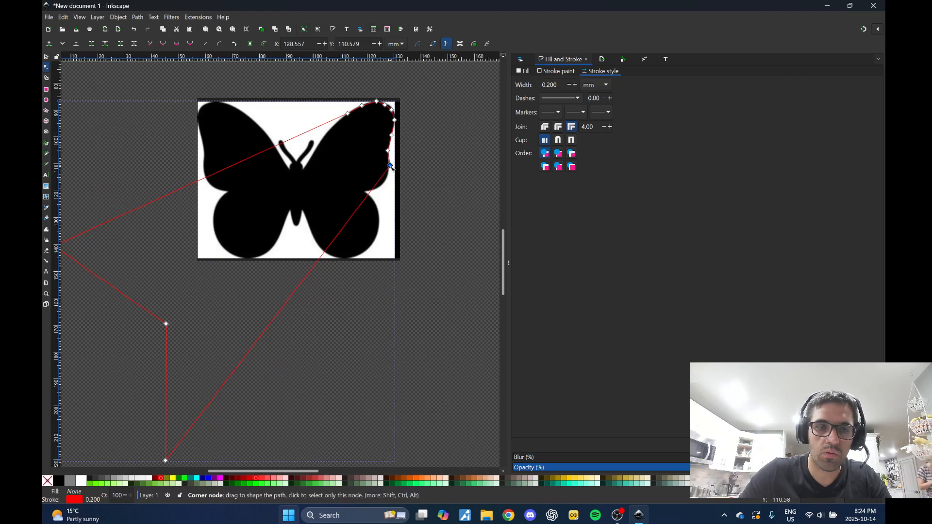
- Move the last three star nodes around the upper right wing's lower corner, ending where it meets the lower wing
{"action": "left_click_drag", "start_coordinate": [382, 208], "coordinate": [387, 186]}
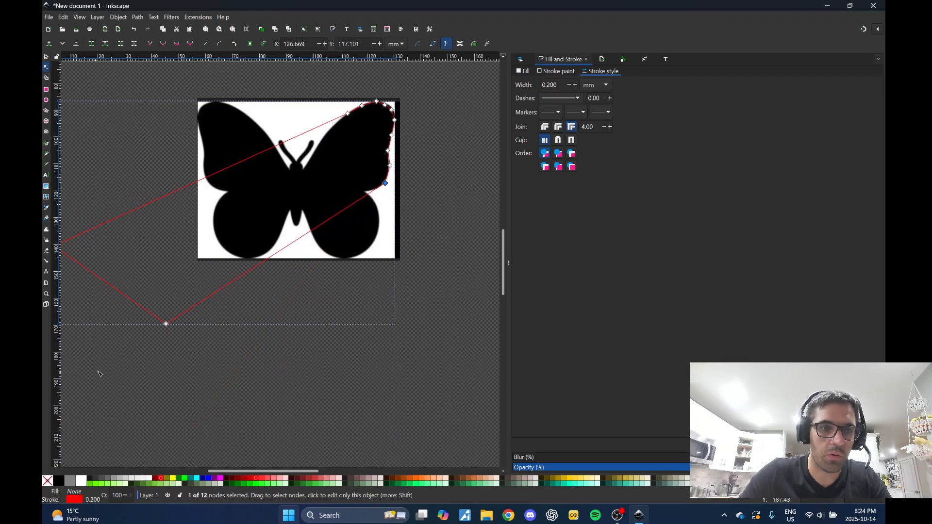
{"action": "left_click_drag", "start_coordinate": [166, 324], "coordinate": [377, 190]}
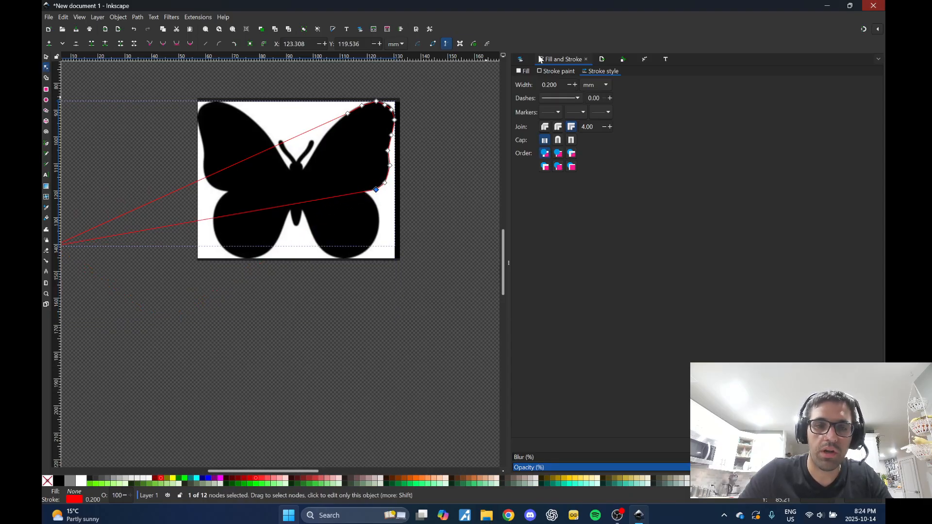
{"action": "left_click_drag", "start_coordinate": [119, 312], "coordinate": [161, 307]}
{"action": "left_click_drag", "start_coordinate": [97, 239], "coordinate": [411, 189]}
- Insert a node on the straight closing segment and move it onto the wing's upper edge nearer the antennae
{"action": "double_click", "coordinate": [395, 132]}
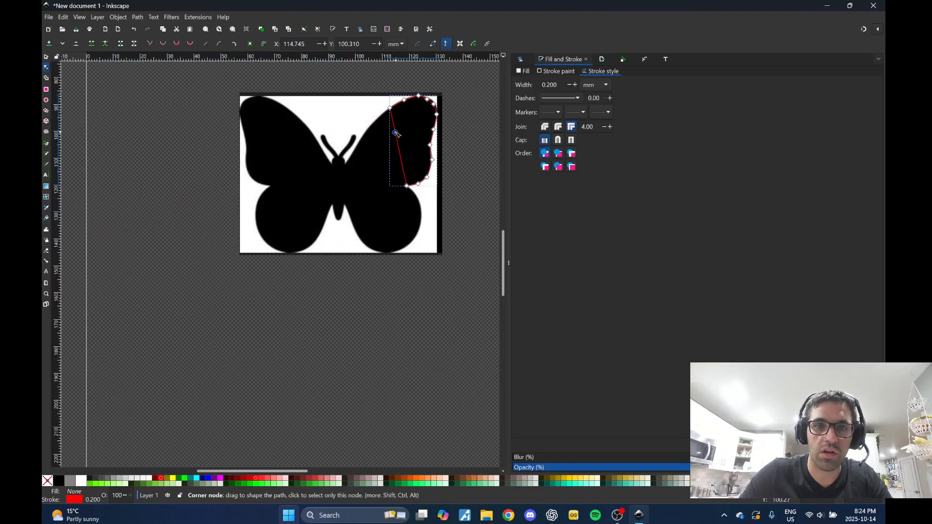
{"action": "left_click_drag", "start_coordinate": [396, 134], "coordinate": [366, 129]}
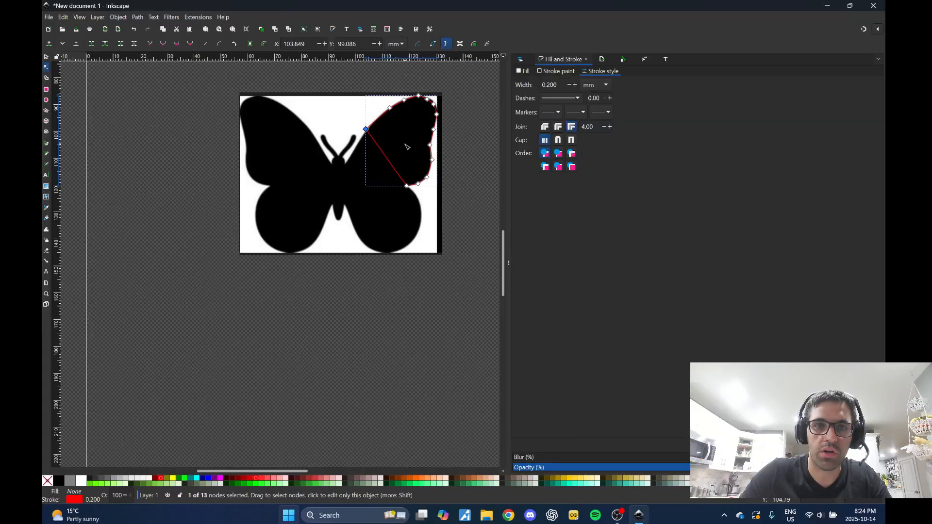
{"action": "left_click", "coordinate": [467, 141]}
- Move the node protruding from the wing's lower outer edge inward onto the silhouette, and insert a node in the segment above it
{"action": "left_click_drag", "start_coordinate": [468, 141], "coordinate": [410, 219]}
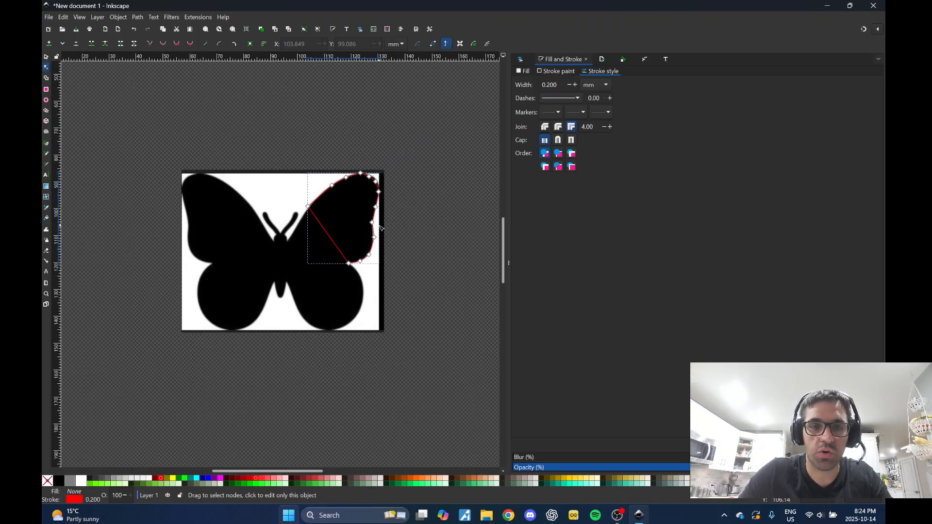
{"action": "scroll", "coordinate": [381, 228], "scroll_direction": "up", "scroll_amount": 2}
{"action": "scroll", "coordinate": [381, 228], "scroll_direction": "up", "scroll_amount": 2}
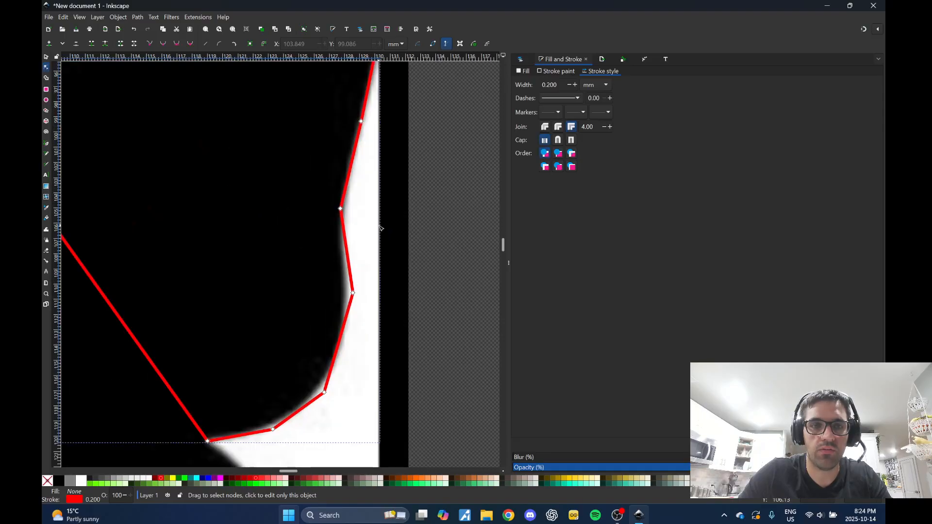
{"action": "left_click_drag", "start_coordinate": [441, 141], "coordinate": [473, 199]}
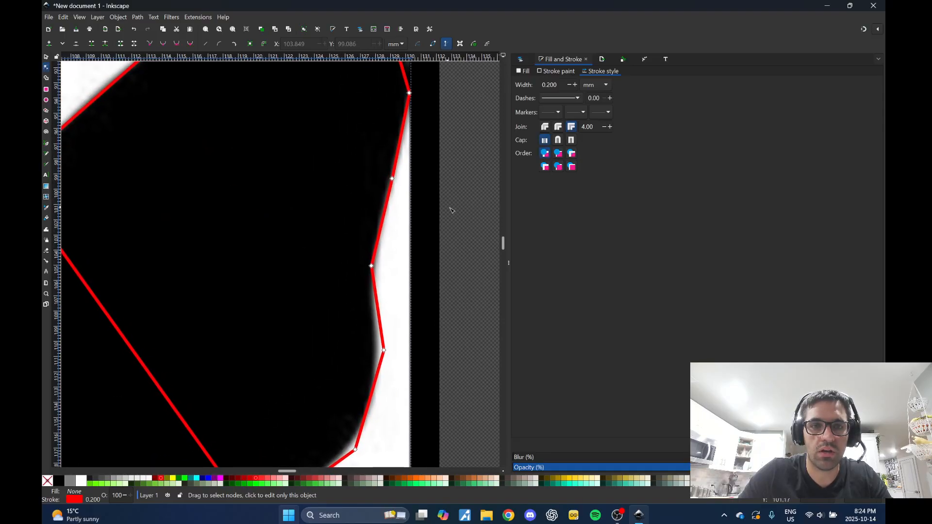
{"action": "left_click_drag", "start_coordinate": [443, 371], "coordinate": [493, 296]}
{"action": "scroll", "coordinate": [431, 285], "scroll_direction": "up", "scroll_amount": 3}
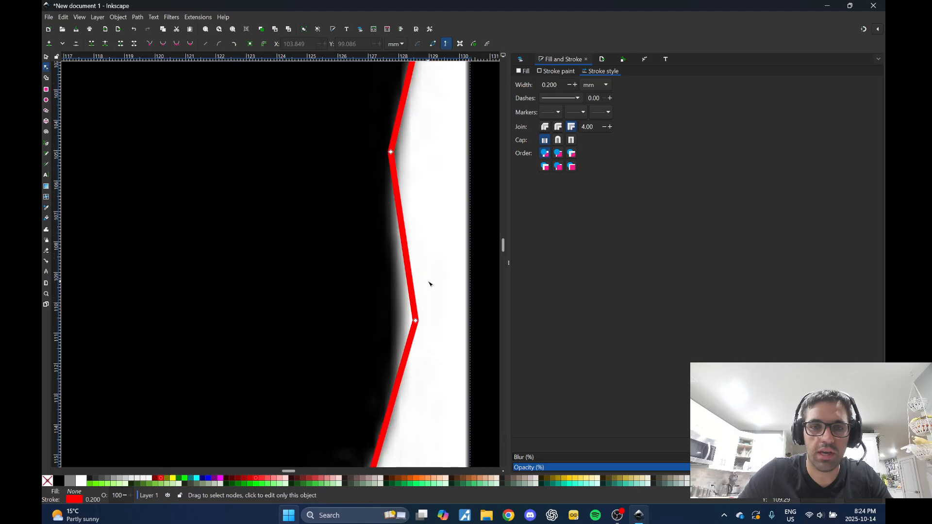
{"action": "left_click_drag", "start_coordinate": [411, 339], "coordinate": [392, 337]}
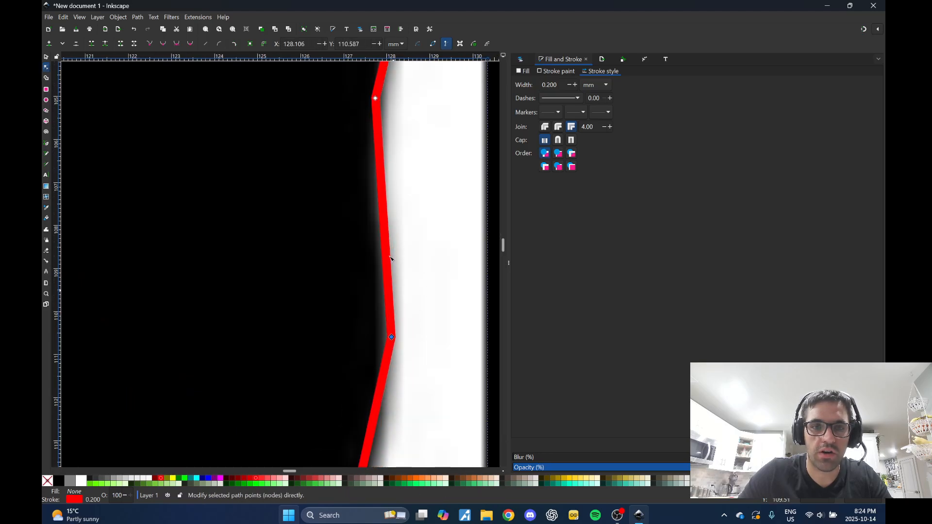
{"action": "left_click", "coordinate": [384, 206]}
- Insert a node in the segment approaching the wing's lower corner, pull it out to the silhouette, and fit the next node below
{"action": "scroll", "coordinate": [429, 260], "scroll_direction": "down", "scroll_amount": 2}
{"action": "scroll", "coordinate": [429, 260], "scroll_direction": "up", "scroll_amount": 1}
{"action": "scroll", "coordinate": [428, 399], "scroll_direction": "down", "scroll_amount": 5}
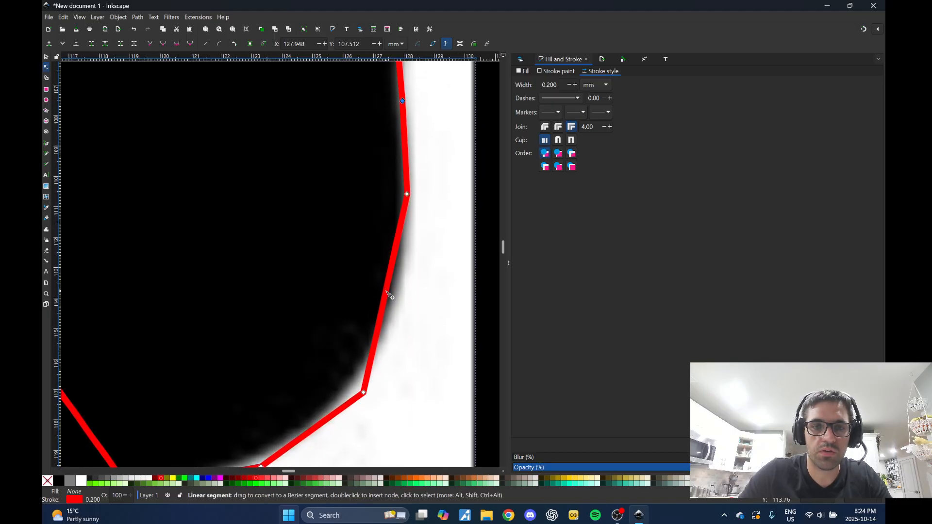
{"action": "left_click_drag", "start_coordinate": [387, 291], "coordinate": [399, 297]}
{"action": "left_click_drag", "start_coordinate": [364, 393], "coordinate": [359, 380]}
{"action": "left_click_drag", "start_coordinate": [410, 402], "coordinate": [460, 329]}
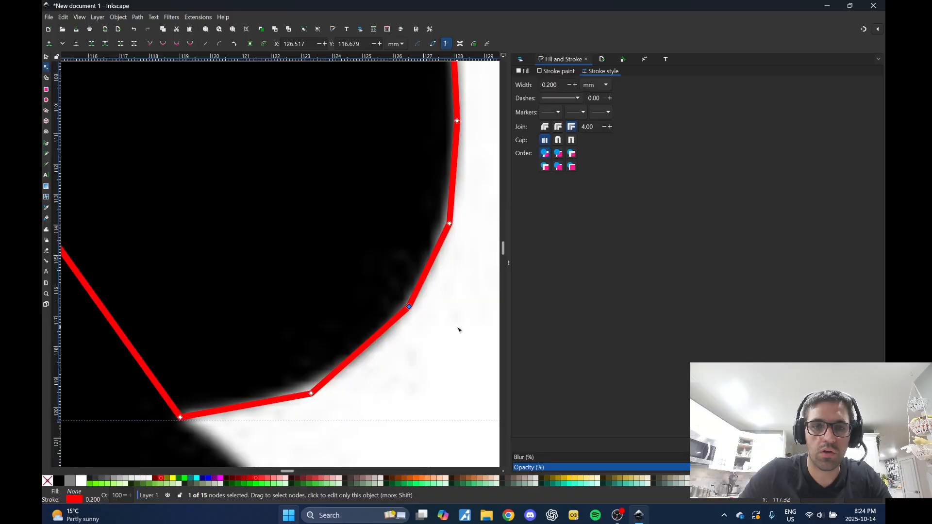
- Fit the node on the wing's bottom curve to the silhouette, and add a node on the last bottom segment to follow the edge
{"action": "left_click_drag", "start_coordinate": [311, 393], "coordinate": [339, 376]}
{"action": "double_click", "coordinate": [273, 392]}
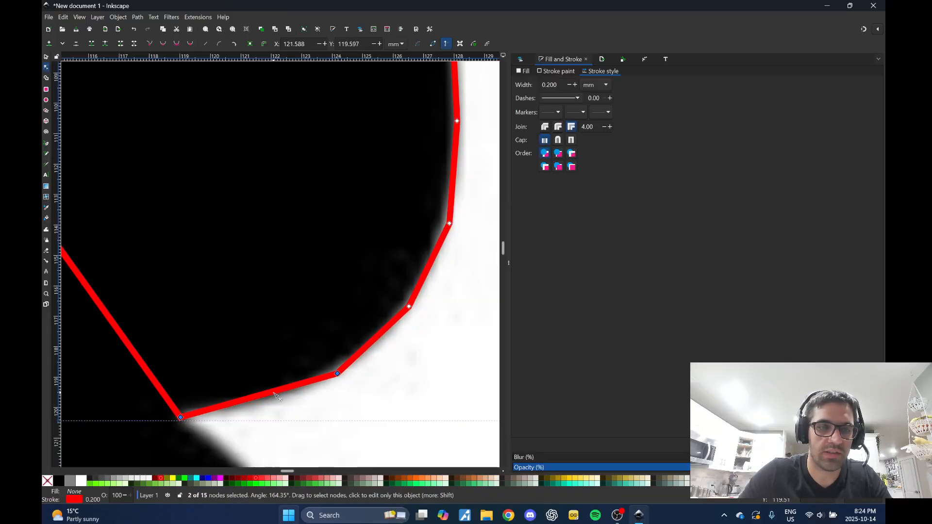
{"action": "left_click_drag", "start_coordinate": [273, 392], "coordinate": [272, 401]}
{"action": "scroll", "coordinate": [367, 340], "scroll_direction": "down", "scroll_amount": 4}
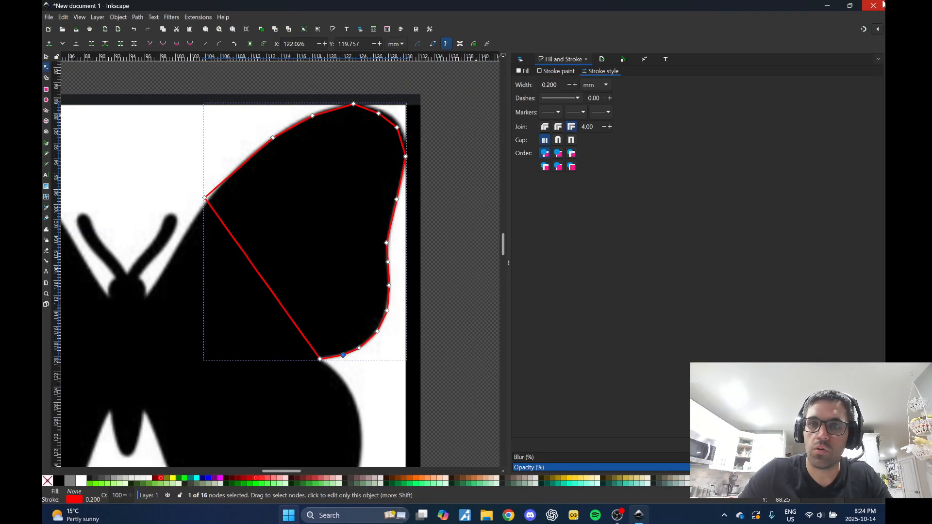
{"action": "scroll", "coordinate": [424, 282], "scroll_direction": "down", "scroll_amount": 2}
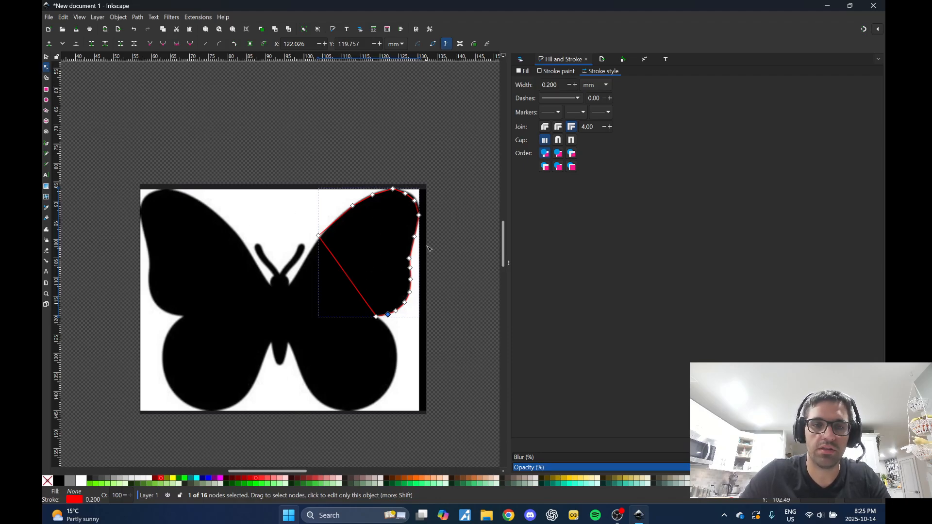
- Refine the wing's upper outer corner by inserting a node below the corner node and shifting the corner and top nodes outward
{"action": "scroll", "coordinate": [415, 203], "scroll_direction": "up", "scroll_amount": 5, "text": "ctrl"}
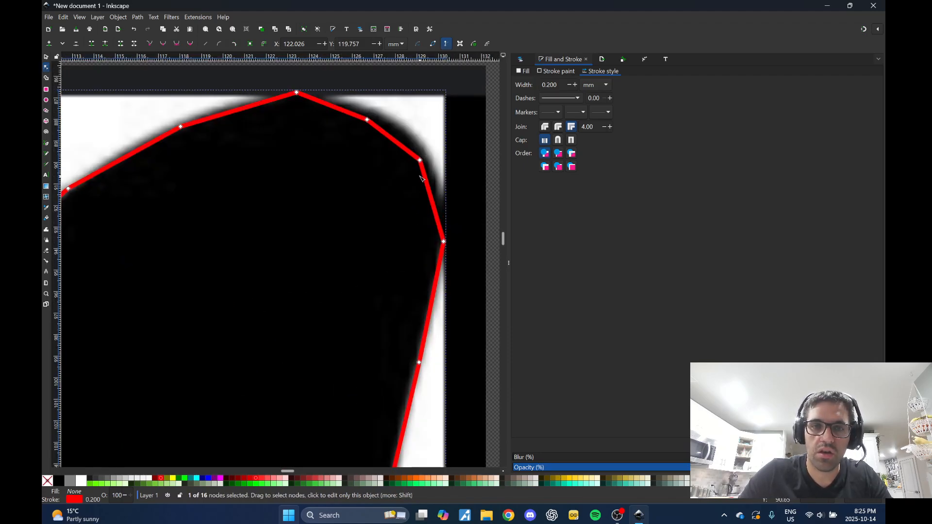
{"action": "left_click_drag", "start_coordinate": [420, 161], "coordinate": [428, 154]}
{"action": "double_click", "coordinate": [434, 190]}
{"action": "left_click_drag", "start_coordinate": [435, 193], "coordinate": [442, 192]}
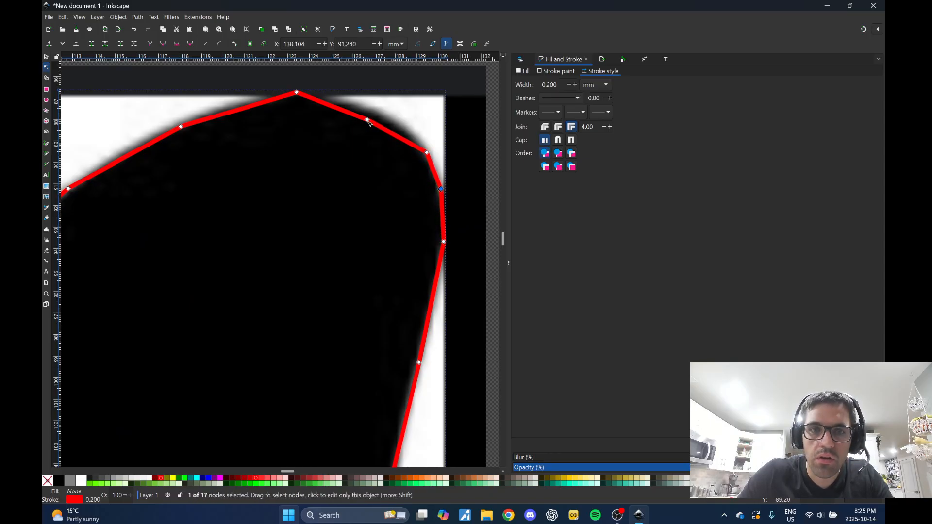
{"action": "left_click", "coordinate": [296, 92]}
{"action": "left_click_drag", "start_coordinate": [369, 121], "coordinate": [373, 117]}
{"action": "left_click", "coordinate": [342, 221]}
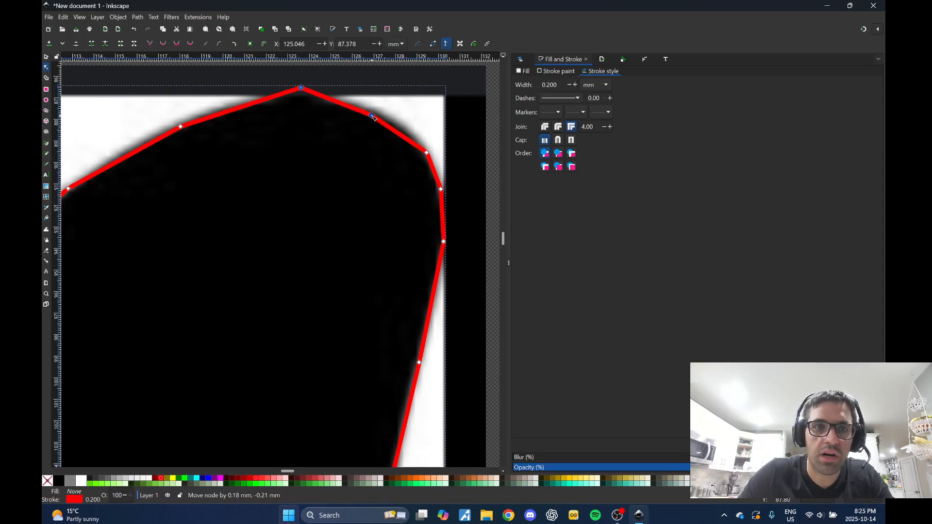
- Lower the node at the peak of the butterfly's wing onto the silhouette and shift the next node on the outer curve outward
{"action": "left_click", "coordinate": [322, 100]}
{"action": "left_click_drag", "start_coordinate": [302, 89], "coordinate": [301, 95]}
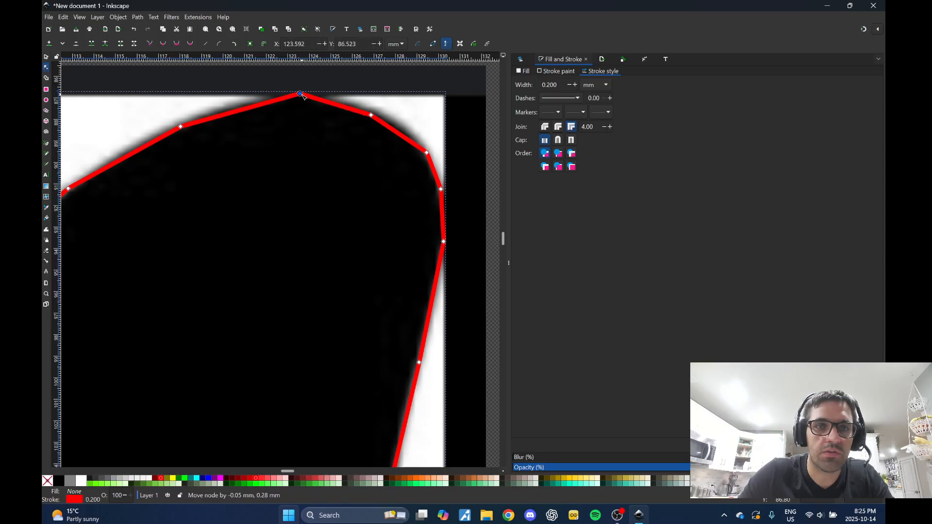
{"action": "left_click_drag", "start_coordinate": [372, 117], "coordinate": [377, 112]}
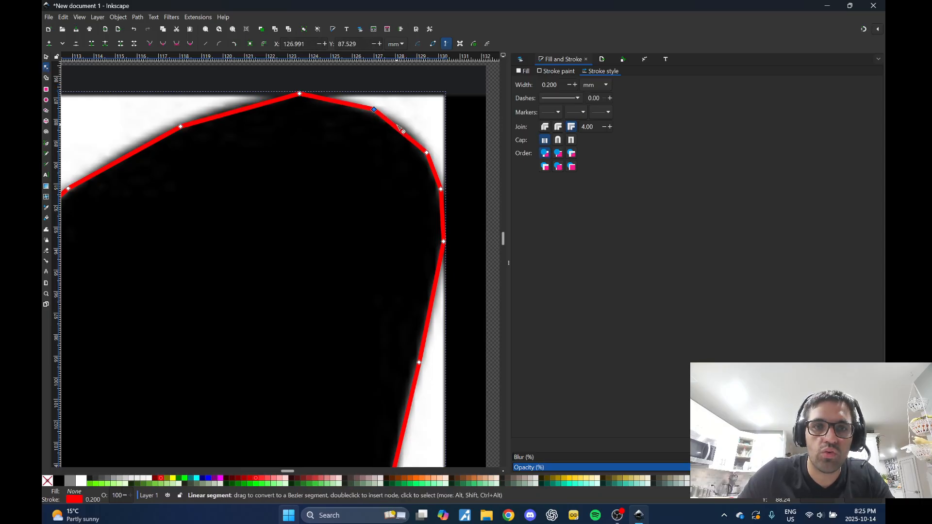
- Insert a node on each side of the shifted upper-curve node and fit both new nodes to the wing's rounded edge
{"action": "double_click", "coordinate": [405, 129]}
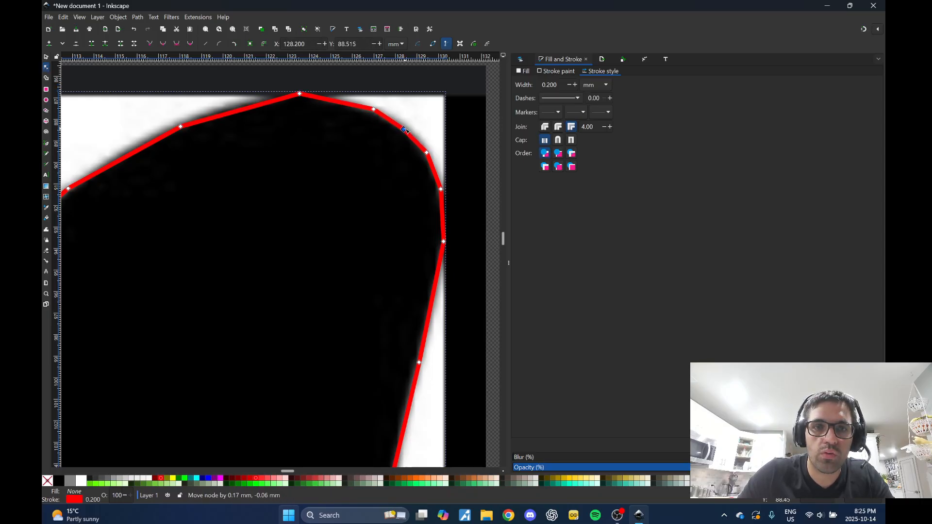
{"action": "double_click", "coordinate": [335, 101]}
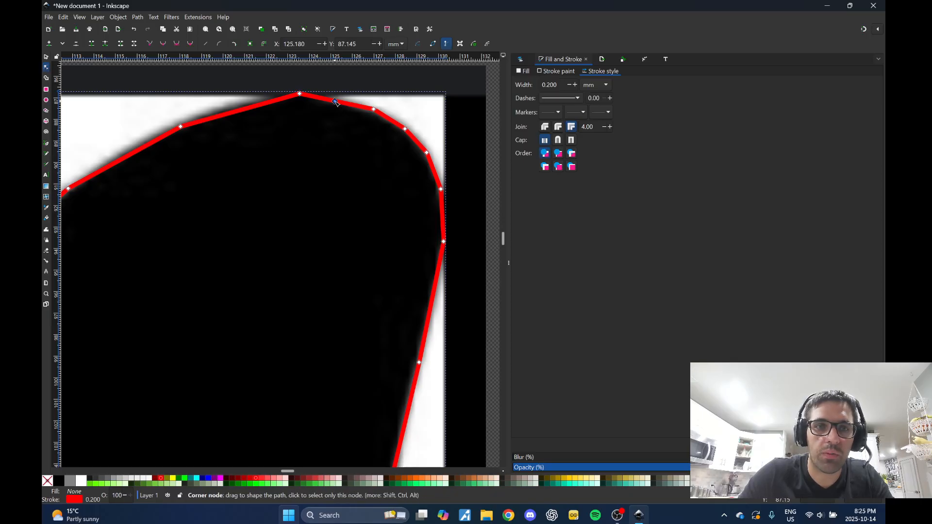
{"action": "left_click_drag", "start_coordinate": [335, 102], "coordinate": [338, 100]}
- Insert two nodes in the path's inner closing segment, placing one beside the butterfly's head and the other on the lower wing's outer edge
{"action": "scroll", "coordinate": [475, 178], "scroll_direction": "down", "scroll_amount": 3}
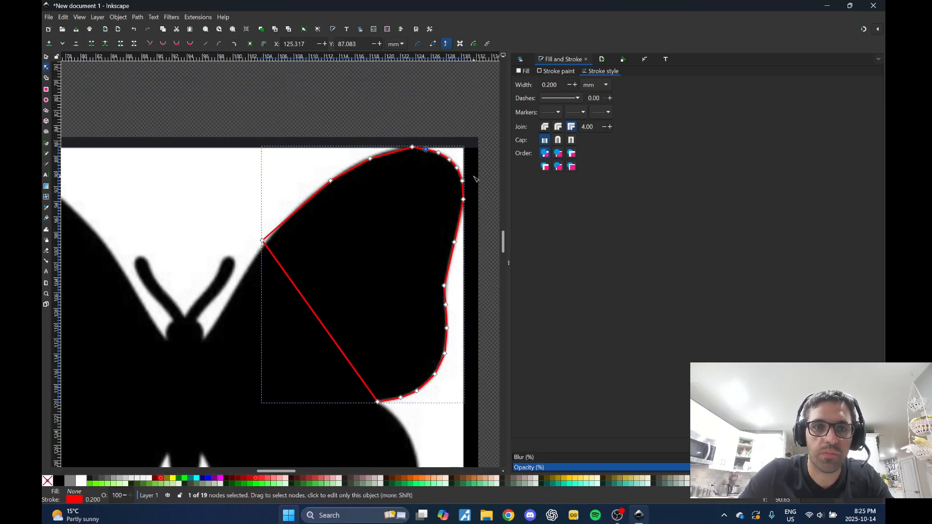
{"action": "scroll", "coordinate": [475, 179], "scroll_direction": "down", "scroll_amount": 2}
{"action": "left_click", "coordinate": [336, 135]}
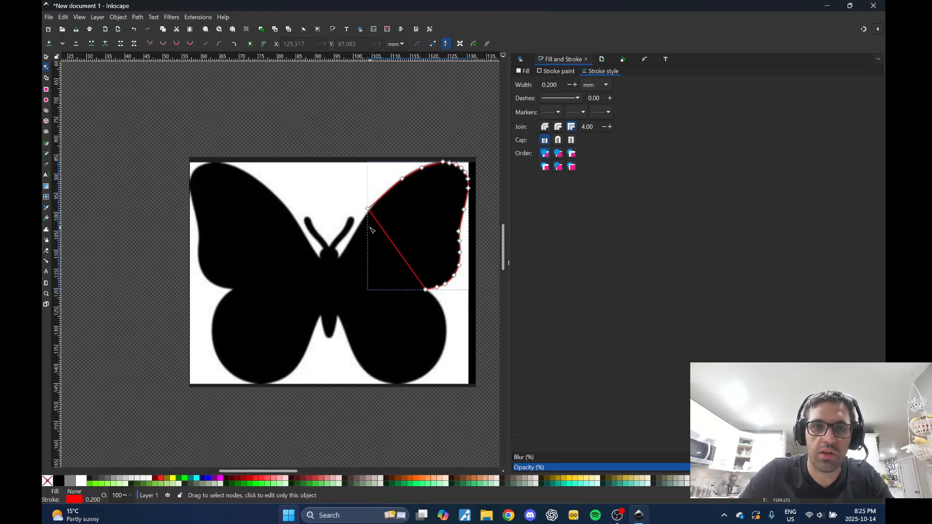
{"action": "double_click", "coordinate": [391, 235]}
{"action": "left_click_drag", "start_coordinate": [391, 235], "coordinate": [337, 247]}
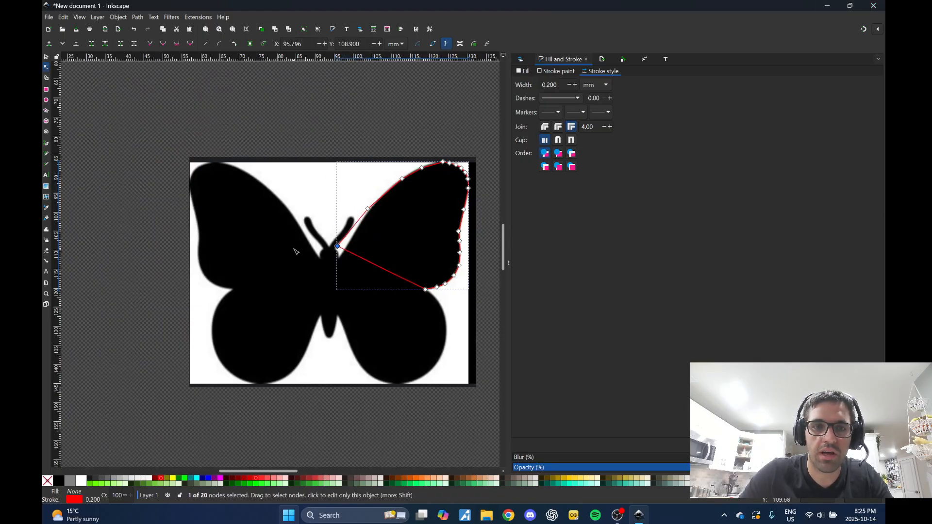
{"action": "double_click", "coordinate": [404, 283]}
{"action": "left_click_drag", "start_coordinate": [404, 284], "coordinate": [436, 370]}
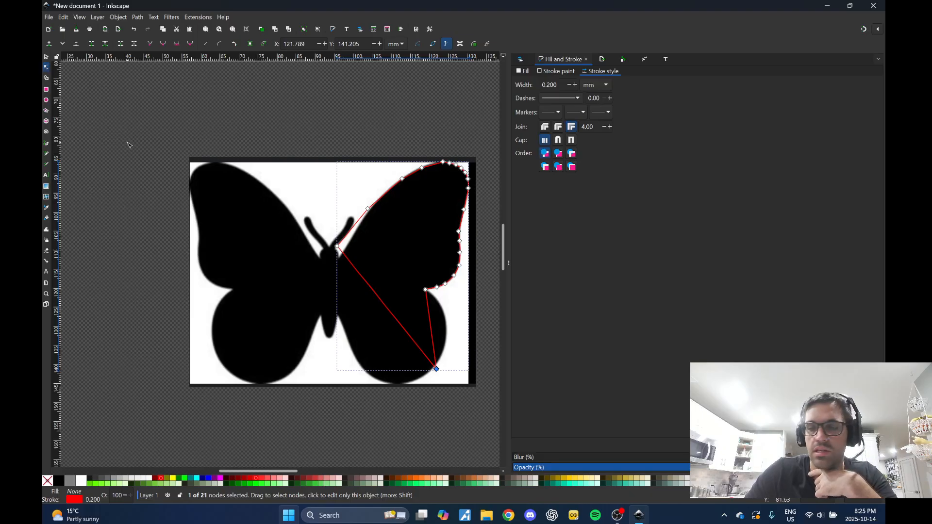
{"action": "left_click", "coordinate": [127, 145]}
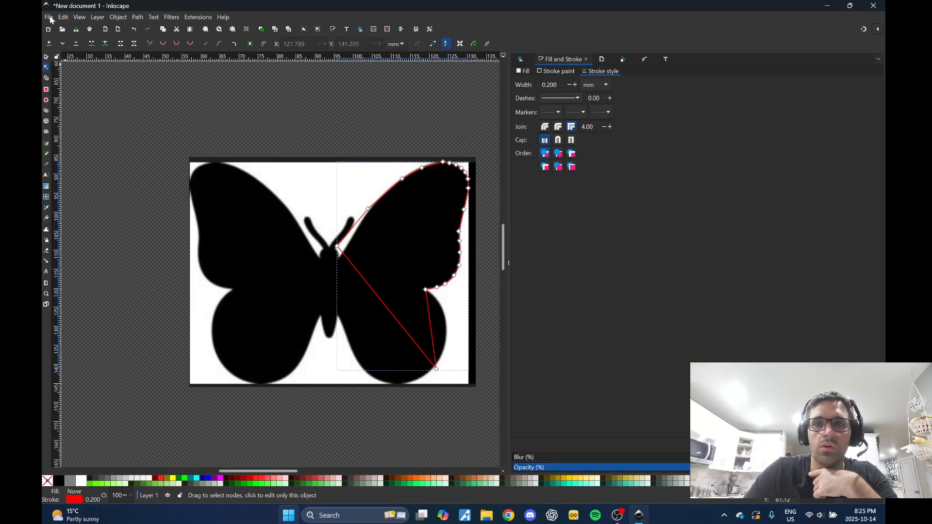
- Start exporting the page as a single file and choose the Downloads folder as its destination
{"action": "left_click", "coordinate": [50, 18]}
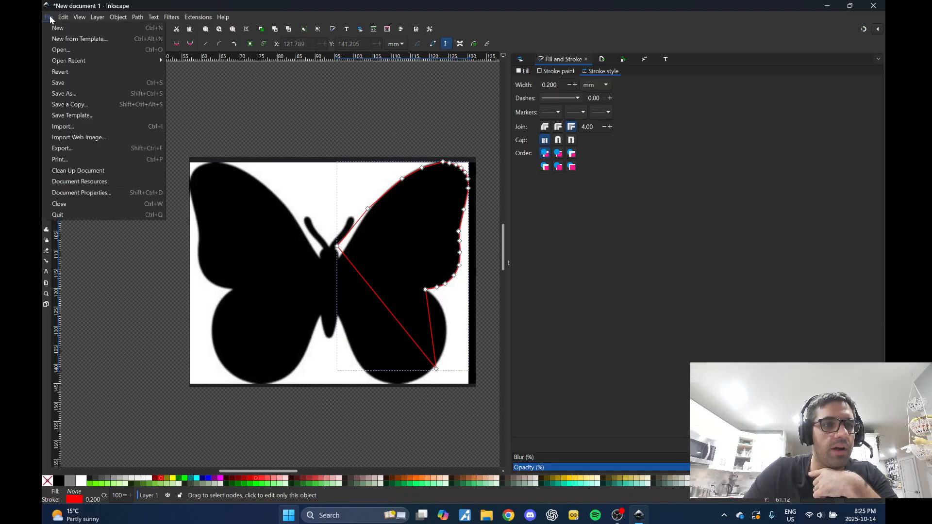
{"action": "left_click", "coordinate": [68, 147]}
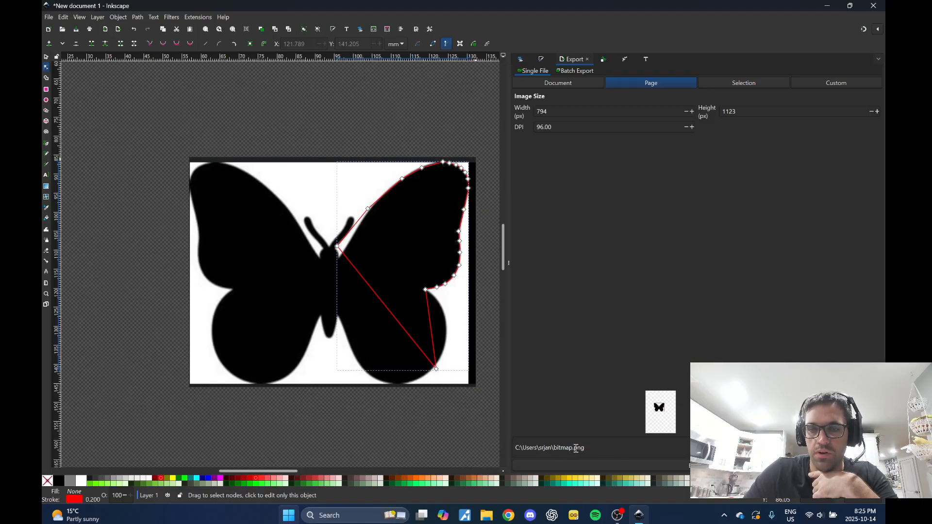
{"action": "double_click", "coordinate": [581, 448]}
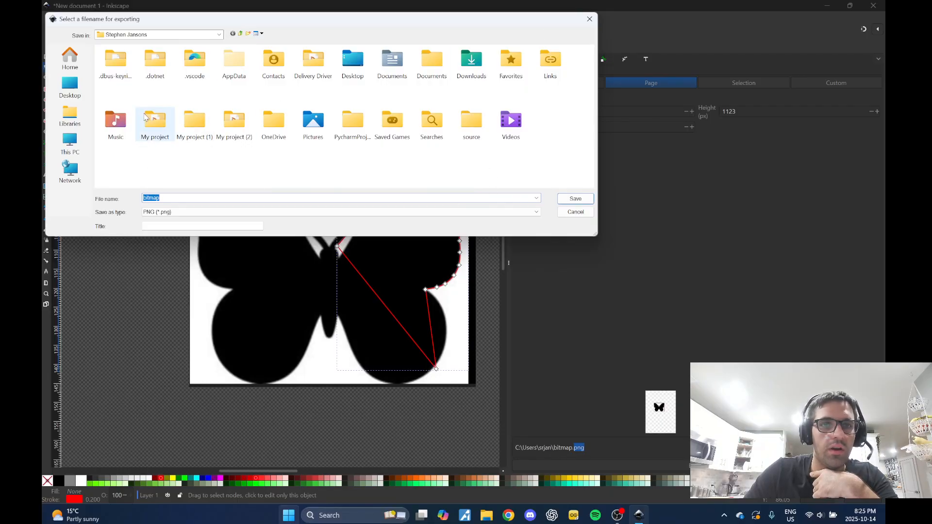
{"action": "left_click", "coordinate": [70, 59]}
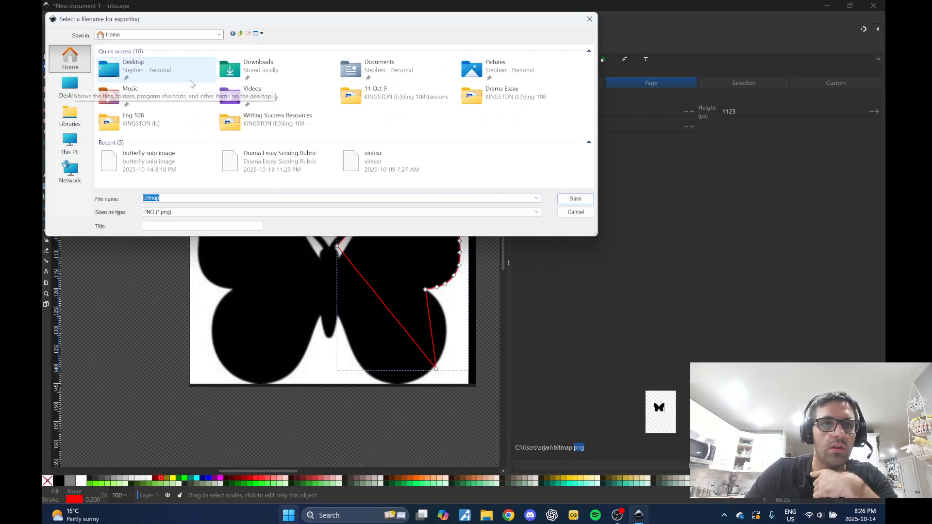
{"action": "left_click", "coordinate": [232, 73]}
{"action": "double_click", "coordinate": [232, 72]}
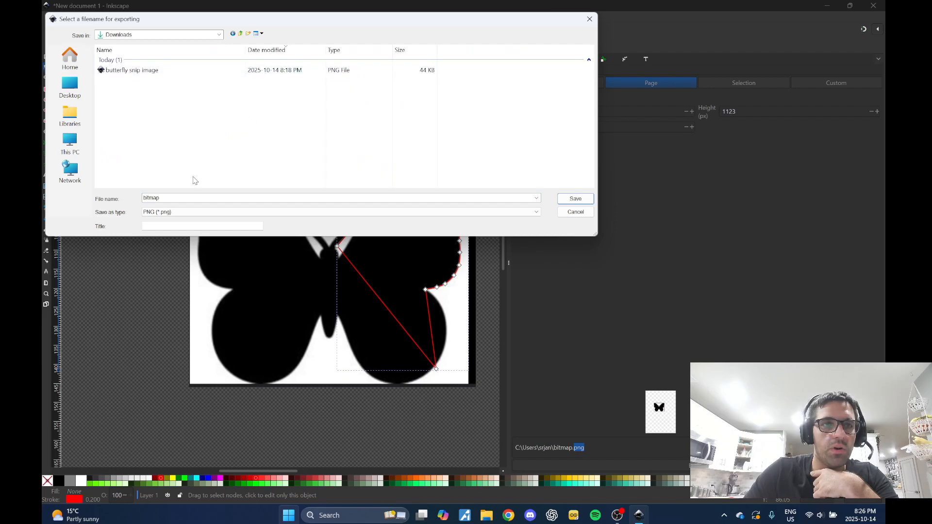
- Name the export file "butterfly vector", basing it on the existing butterfly snip image file name
{"action": "left_click", "coordinate": [152, 69]}
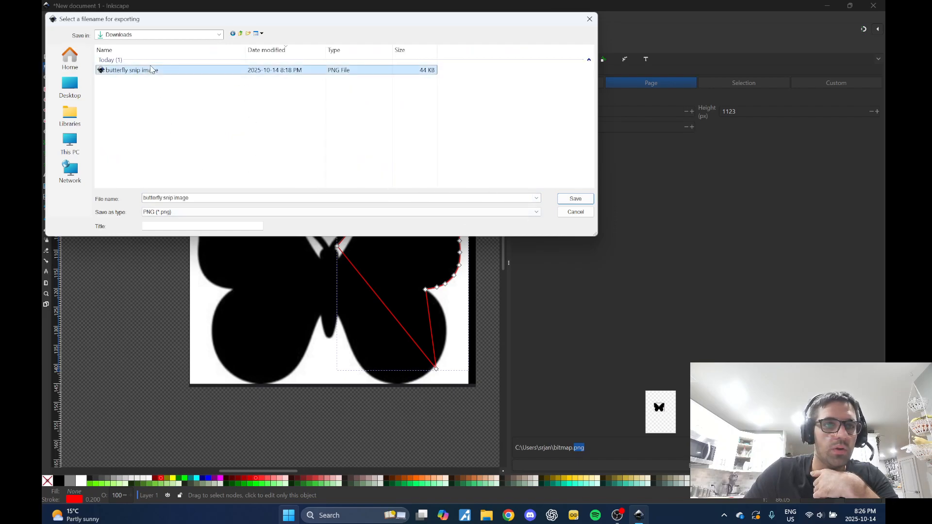
{"action": "left_click", "coordinate": [210, 197]}
{"action": "double_click", "coordinate": [182, 198]}
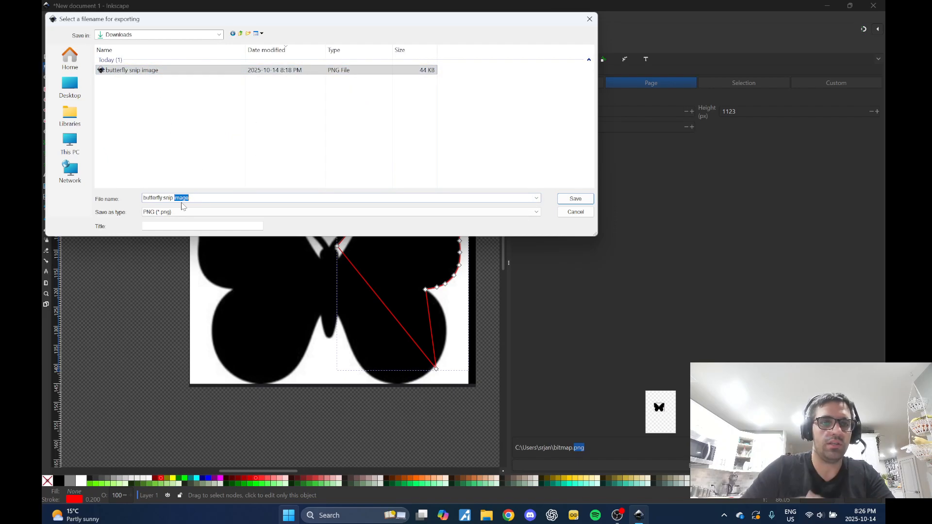
{"action": "key", "text": "ctrl+shift+Left"}
{"action": "key", "text": "ctrl+shift+Left"}
{"action": "key", "text": "End"}
{"action": "key", "text": "ctrl+shift+Left"}
{"action": "key", "text": "ctrl+shift+Left"}
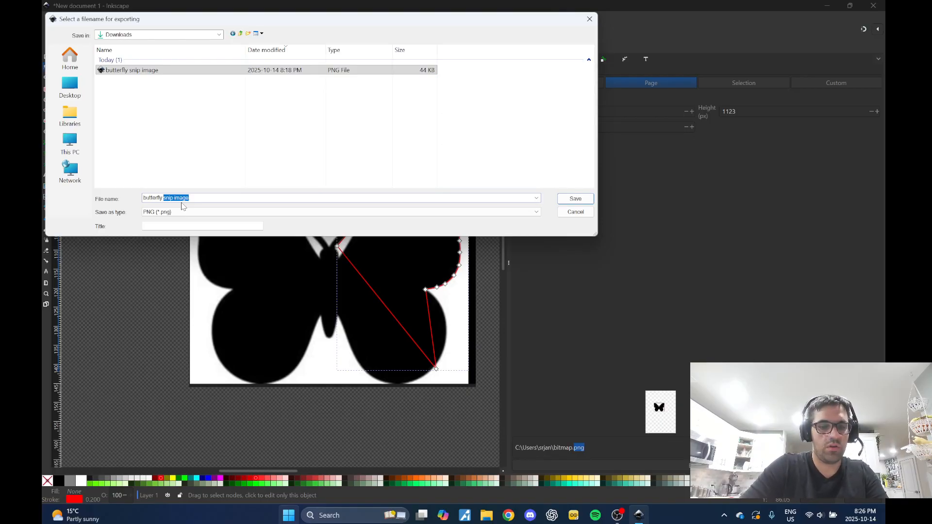
{"action": "type", "text": "vector"}
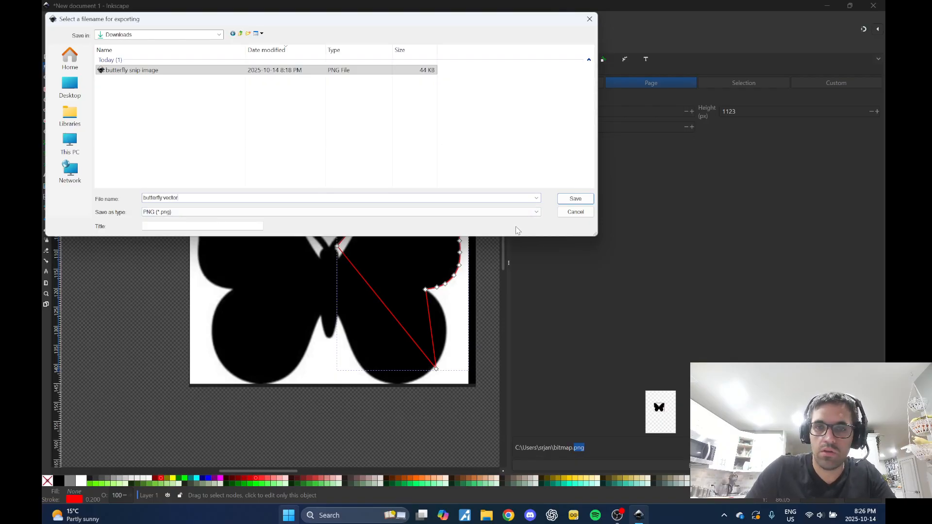
{"action": "left_click_drag", "start_coordinate": [198, 198], "coordinate": [157, 198]}
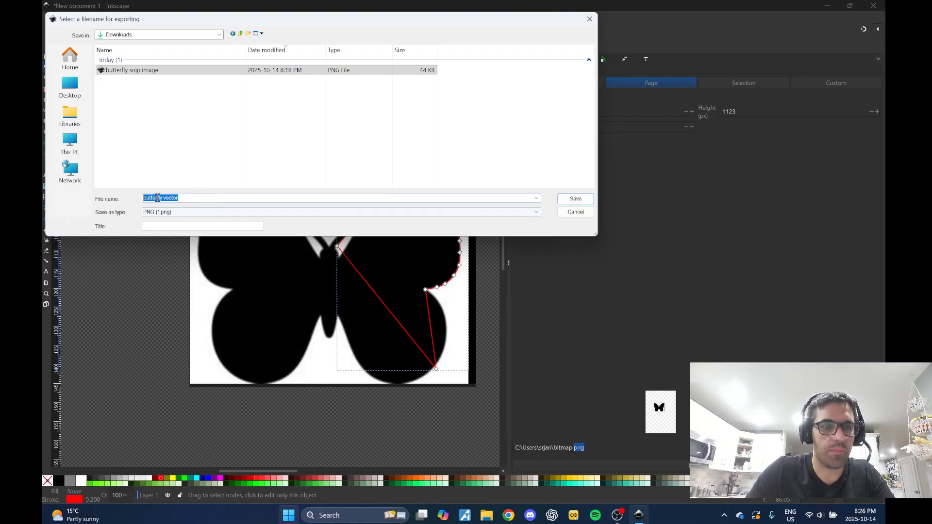
- Set the export file type to Inkscape SVG (*.svg) and save the file
{"action": "left_click", "coordinate": [178, 212]}
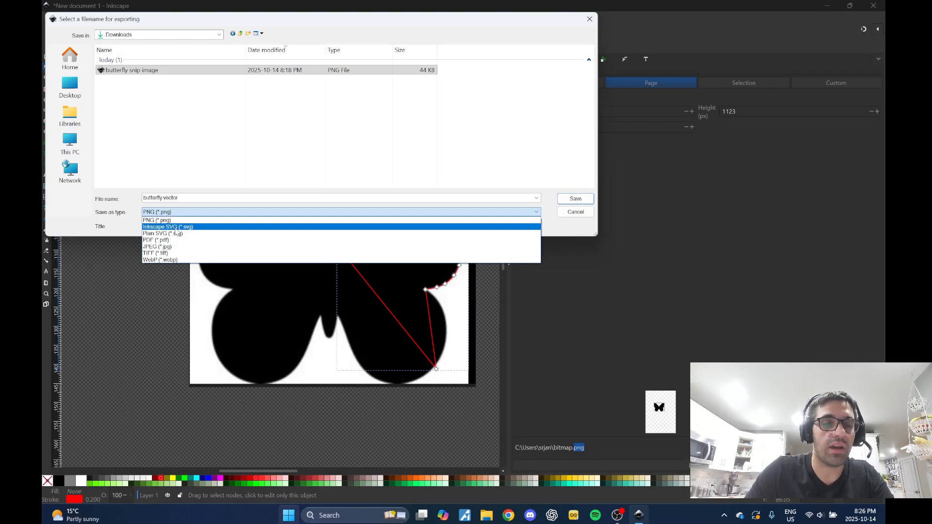
{"action": "left_click", "coordinate": [176, 228]}
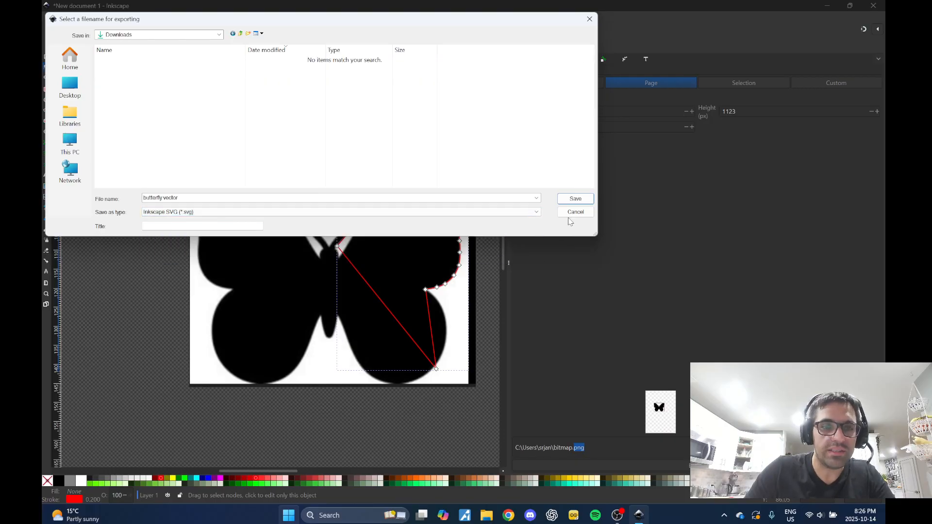
{"action": "left_click", "coordinate": [576, 198]}
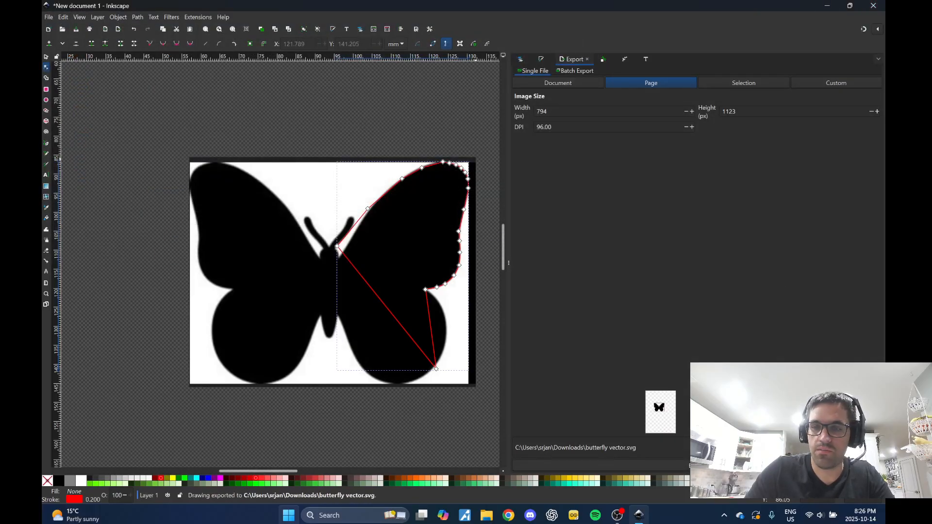
- Export the drawing again as Plain SVG (*.svg) under the same name in Downloads, replacing the existing file
{"action": "left_click", "coordinate": [777, 448]}
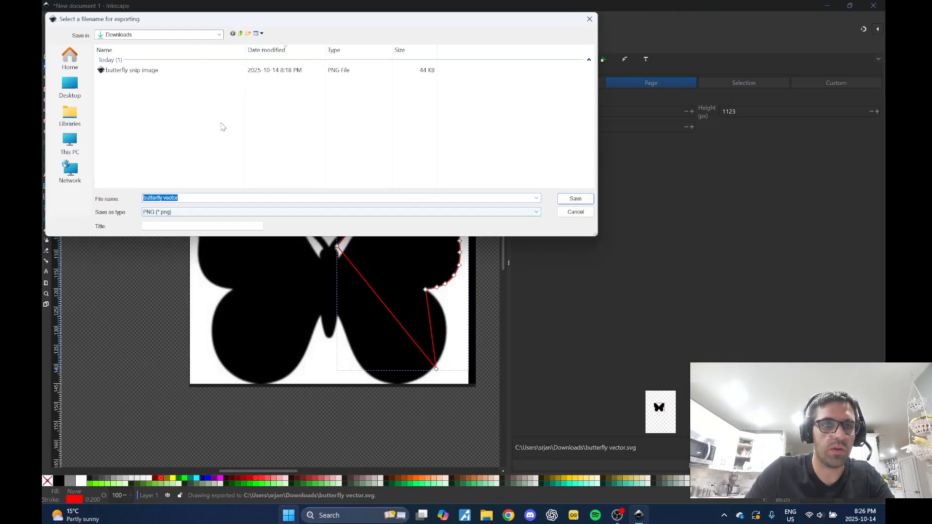
{"action": "left_click", "coordinate": [536, 212]}
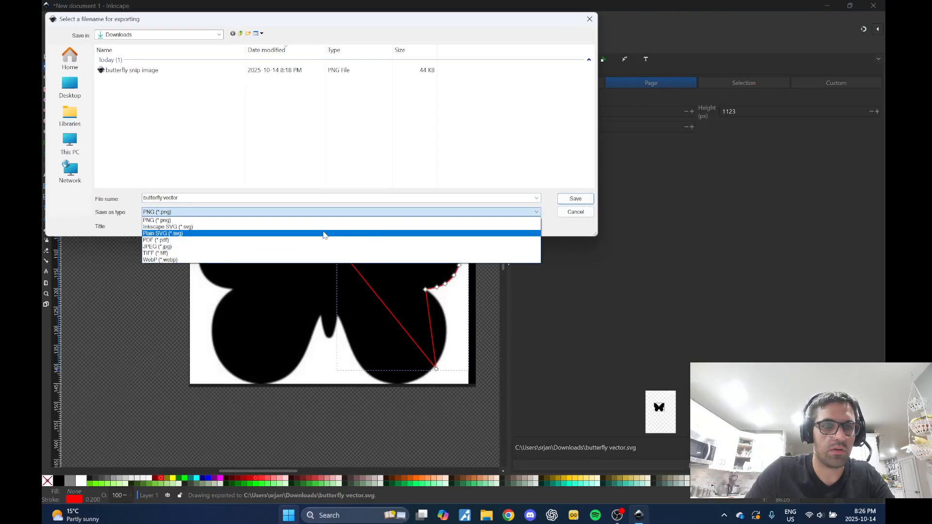
{"action": "left_click", "coordinate": [323, 233]}
{"action": "left_click", "coordinate": [575, 199]}
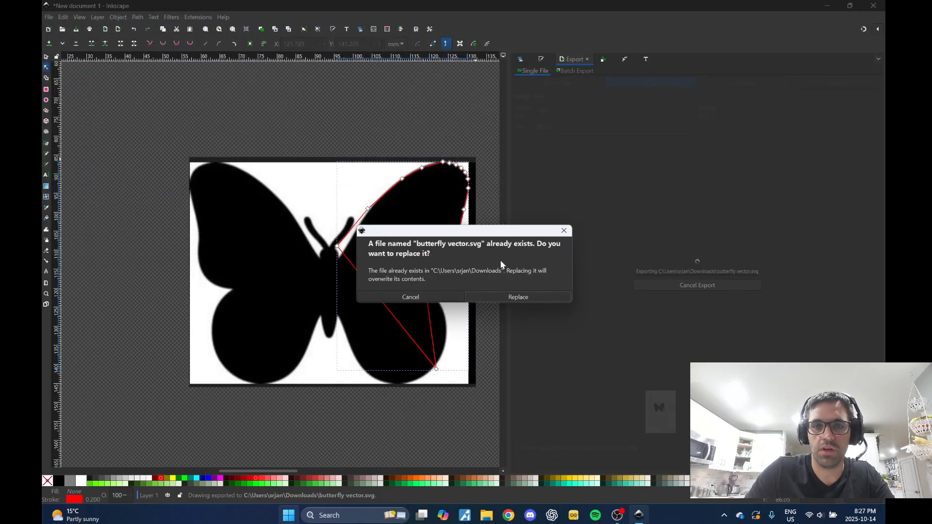
{"action": "left_click", "coordinate": [509, 297]}
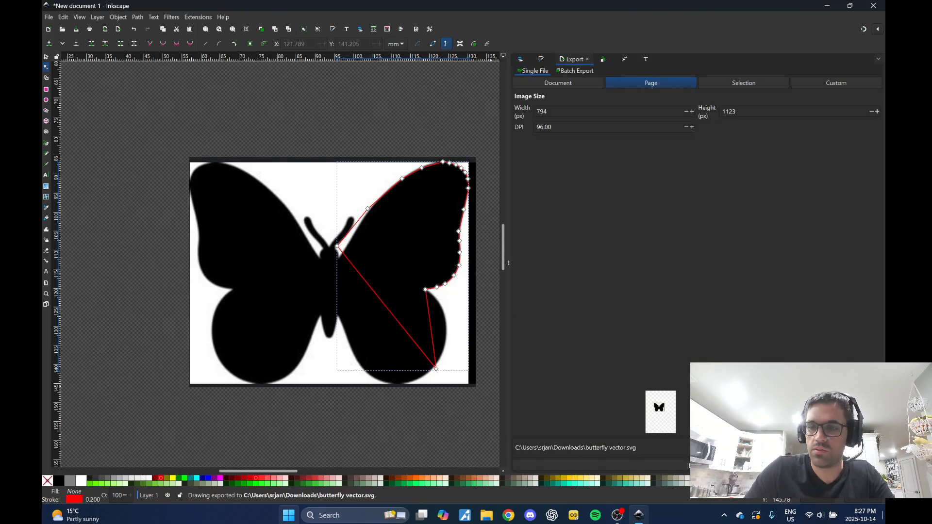
- Switch to File Explorer and compare the file details of butterfly vector and butterfly snip image in Downloads
{"action": "key", "text": "super+d"}
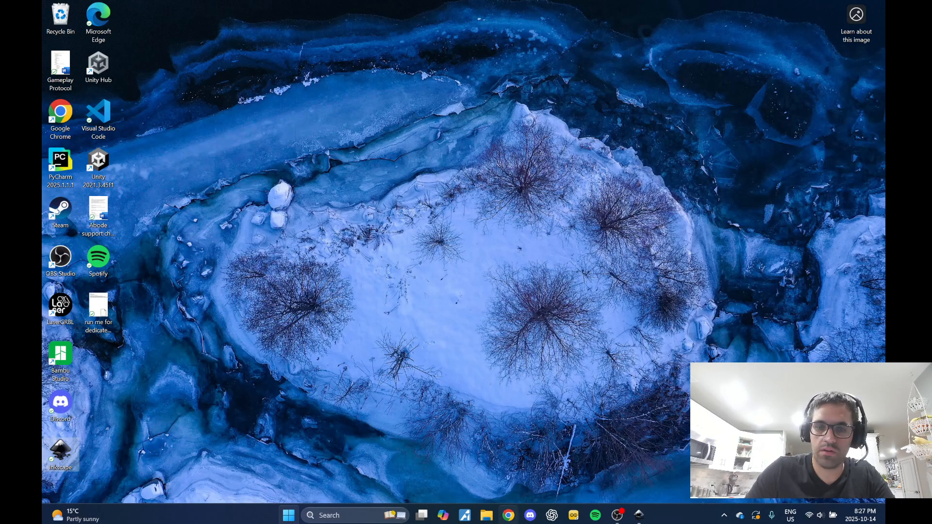
{"action": "left_click", "coordinate": [486, 515]}
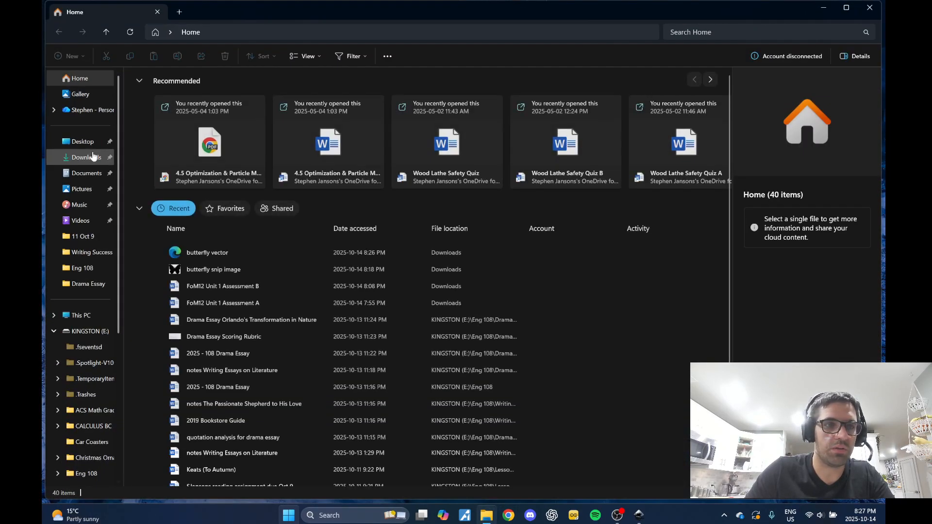
{"action": "left_click", "coordinate": [86, 157]}
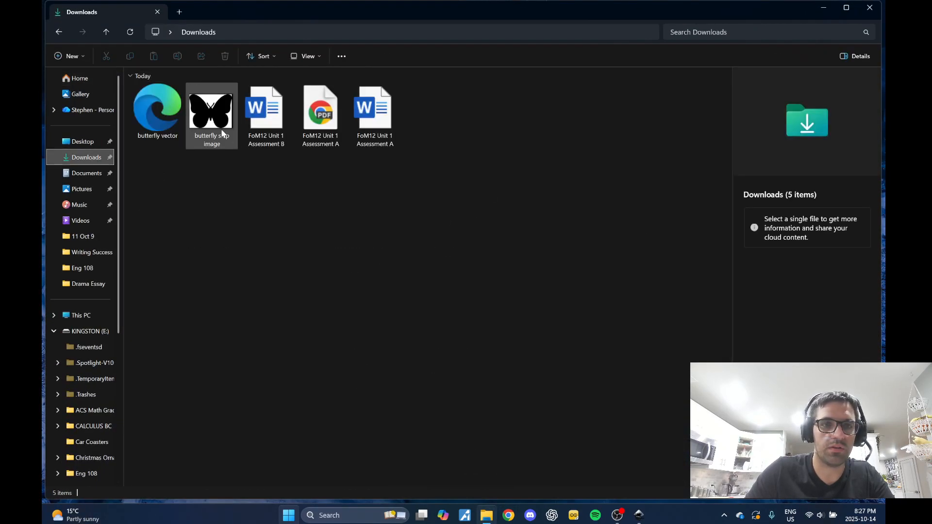
{"action": "left_click", "coordinate": [159, 123]}
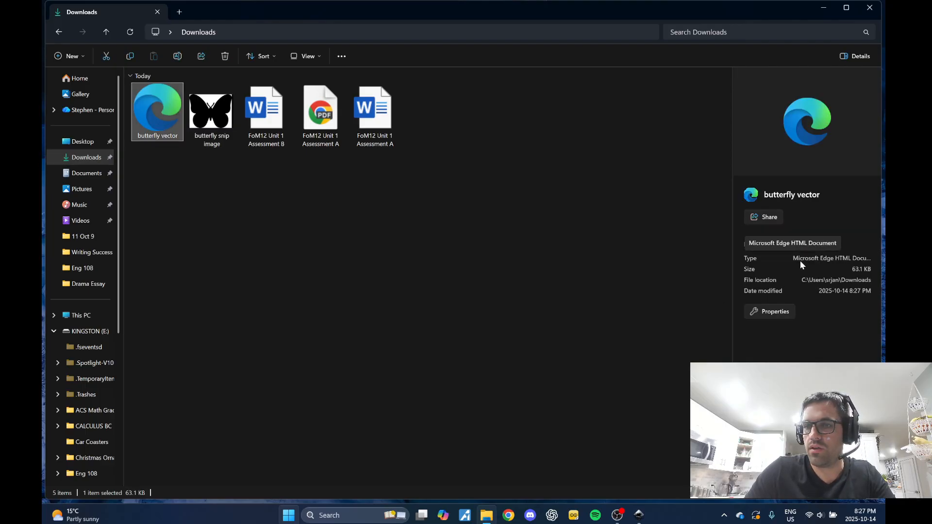
{"action": "left_click", "coordinate": [199, 128]}
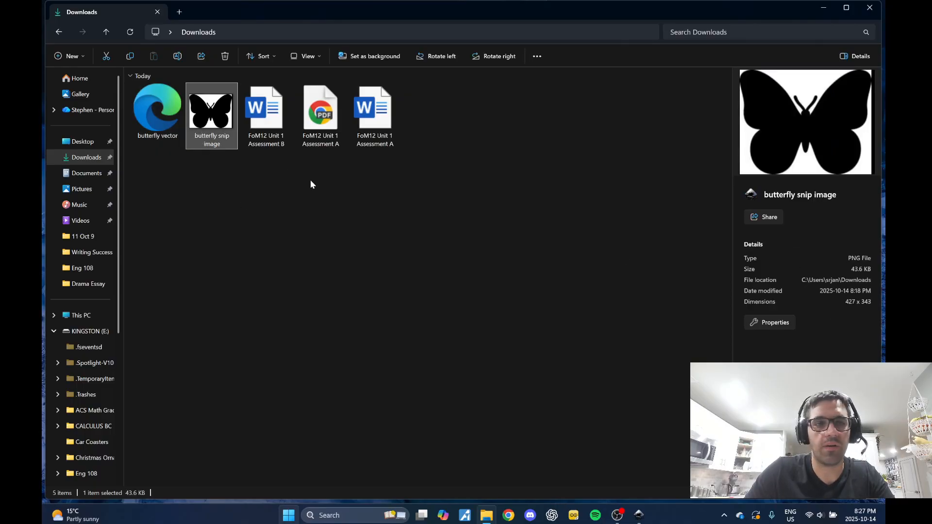
{"action": "left_click", "coordinate": [211, 138]}
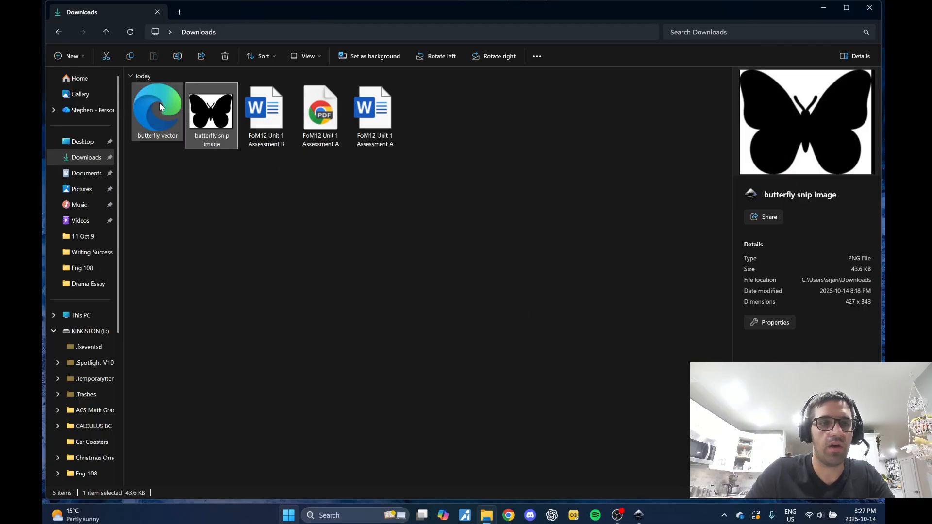
{"action": "left_click", "coordinate": [160, 139]}
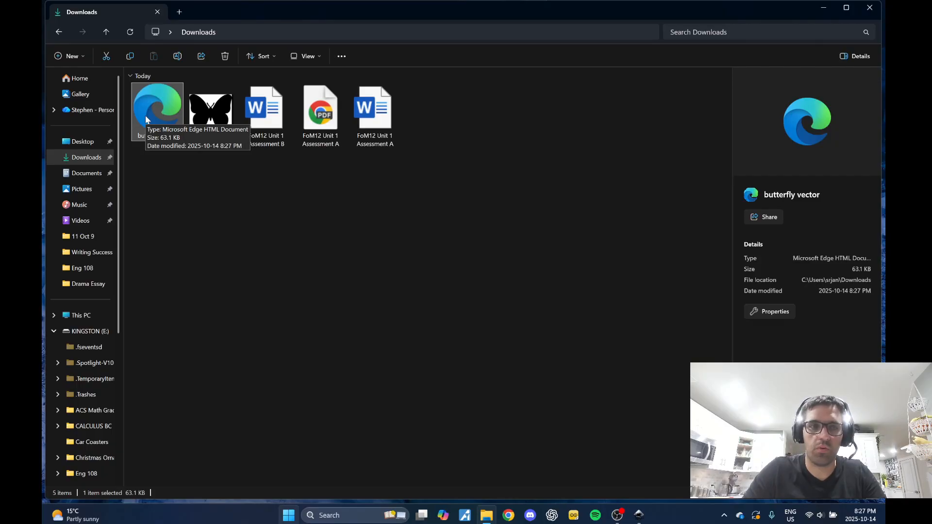
- Minimize File Explorer and launch LaserGRBL from the desktop
{"action": "left_click", "coordinate": [824, 8]}
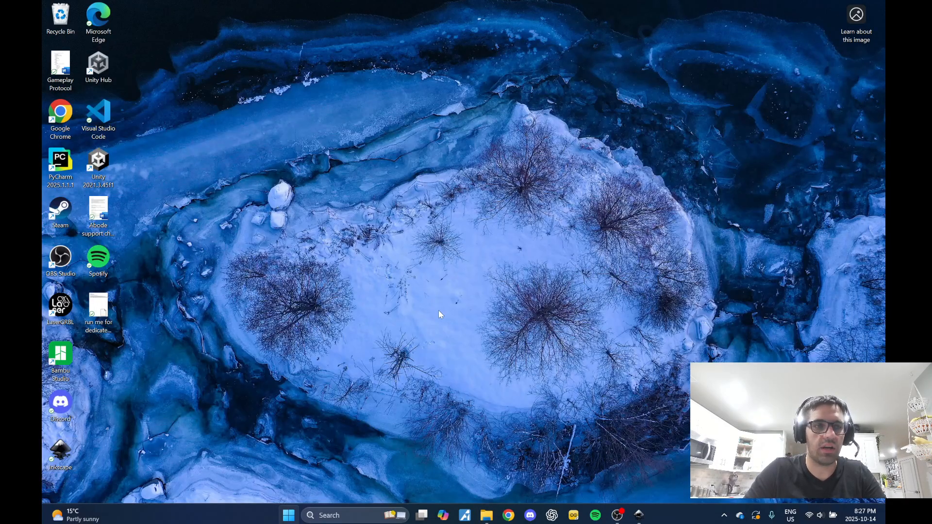
{"action": "double_click", "coordinate": [60, 307]}
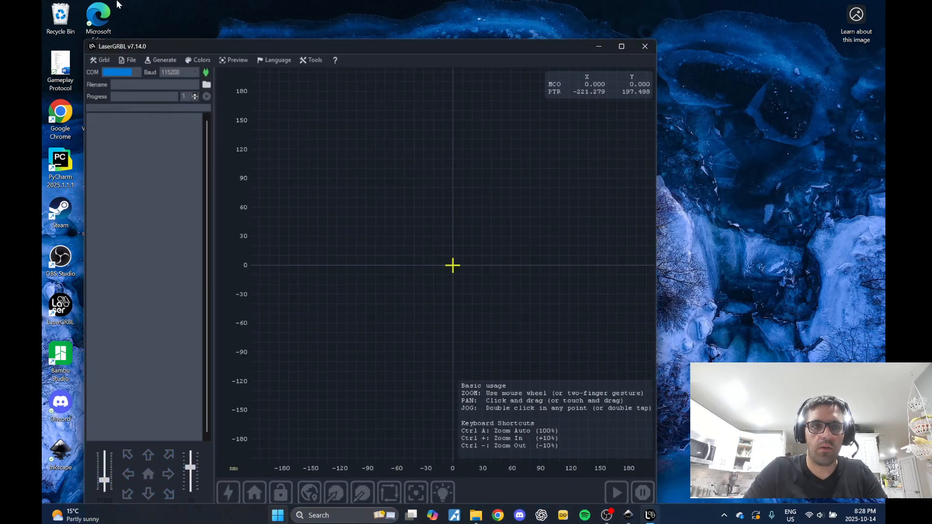
- Open butterfly vector.svg from Downloads in LaserGRBL and create its laser path with the existing speed and power settings
{"action": "left_click", "coordinate": [127, 60]}
{"action": "mouse_move", "coordinate": [160, 60]}
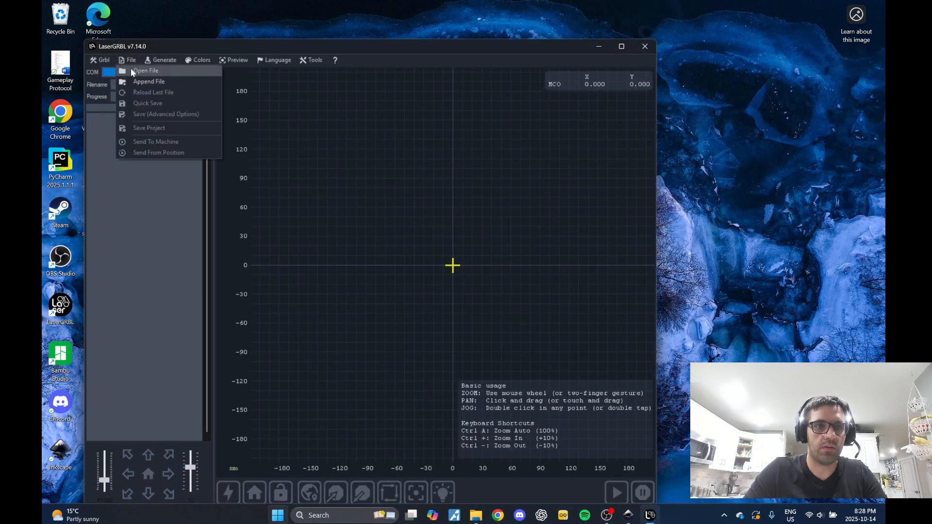
{"action": "left_click", "coordinate": [146, 71]}
{"action": "left_click", "coordinate": [209, 168]}
{"action": "double_click", "coordinate": [209, 168]}
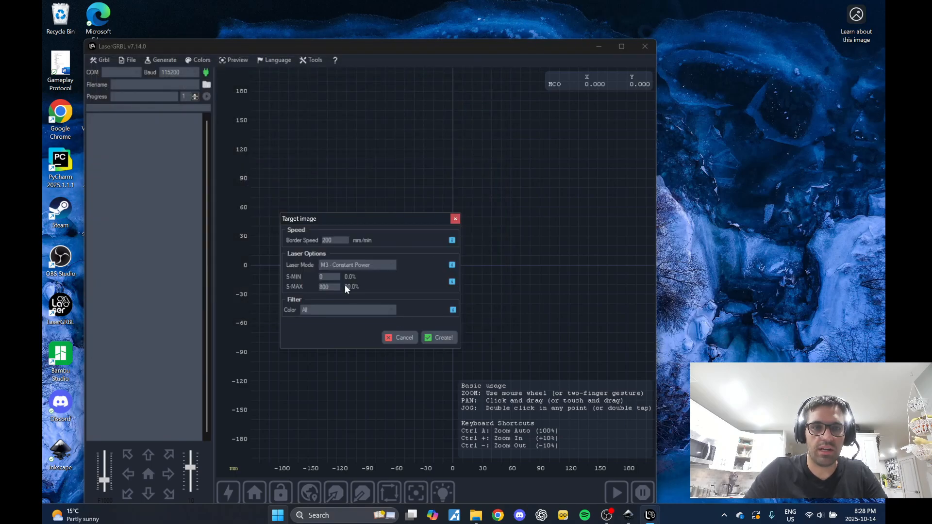
{"action": "left_click", "coordinate": [439, 337]}
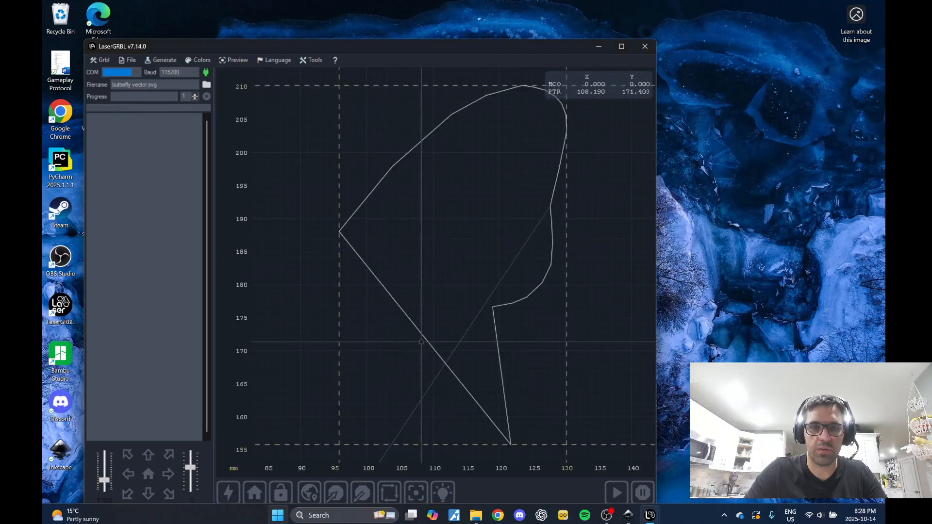
{"action": "scroll", "coordinate": [471, 249], "scroll_direction": "down", "scroll_amount": 1}
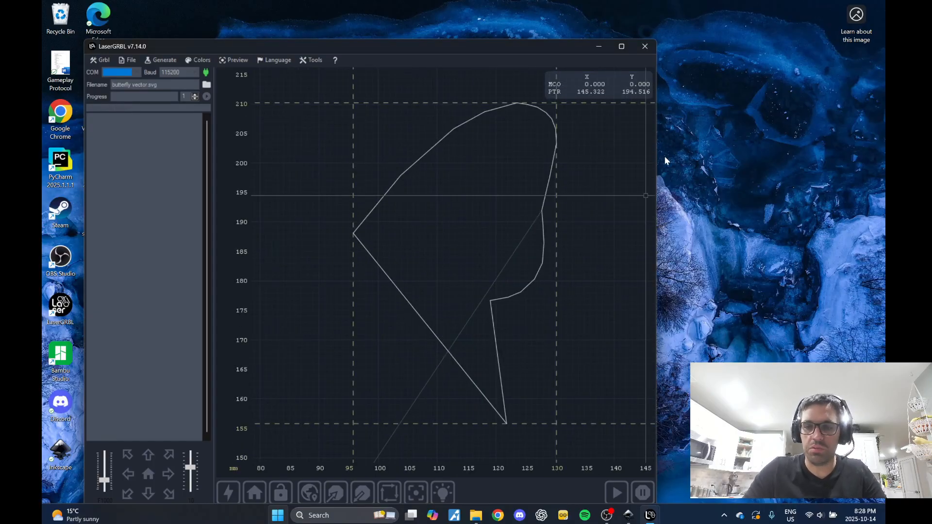
- Switch to Inkscape and move the butterfly image down and away from the red traced path so the path stands alone
{"action": "left_click", "coordinate": [629, 516]}
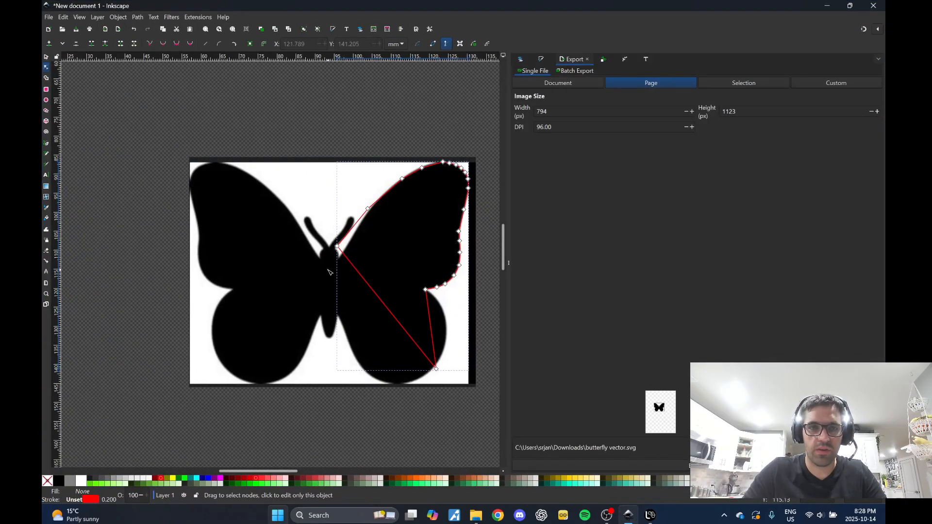
{"action": "left_click", "coordinate": [260, 236]}
{"action": "left_click", "coordinate": [521, 62]}
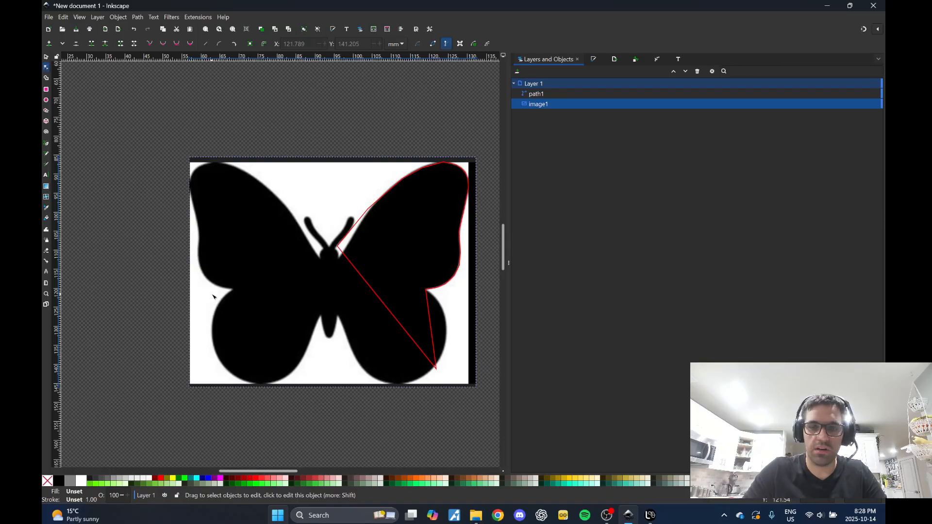
{"action": "key", "text": "Escape"}
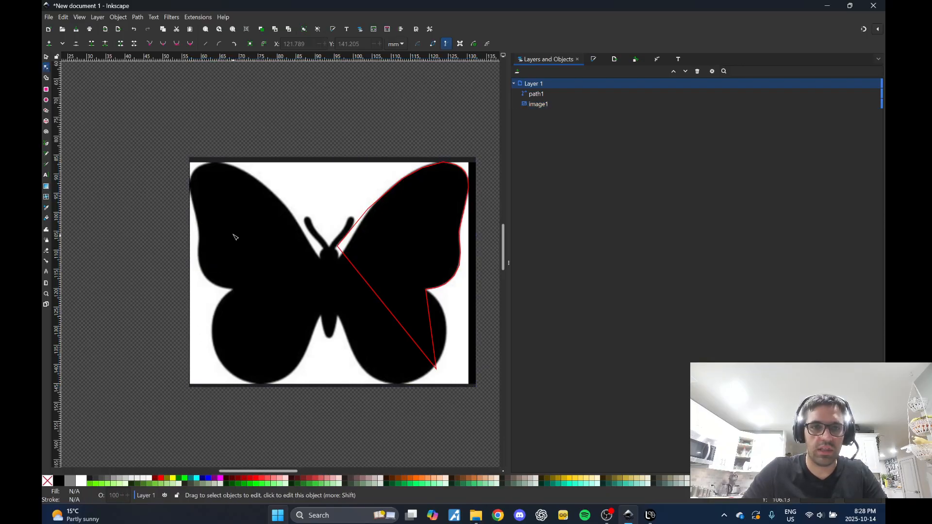
{"action": "left_click", "coordinate": [46, 58]}
{"action": "left_click_drag", "start_coordinate": [253, 276], "coordinate": [45, 498]}
{"action": "left_click_drag", "start_coordinate": [420, 380], "coordinate": [265, 403]}
{"action": "left_click_drag", "start_coordinate": [432, 253], "coordinate": [281, 303]}
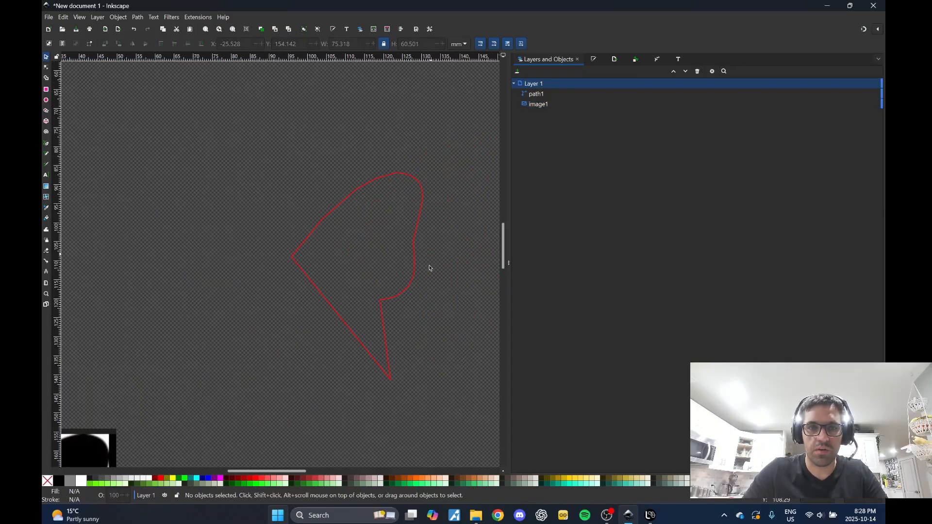
- Arrange Inkscape and LaserGRBL side by side and widen the Inkscape canvas to compare the whole traced path with the imported one
{"action": "key", "text": "super+Left"}
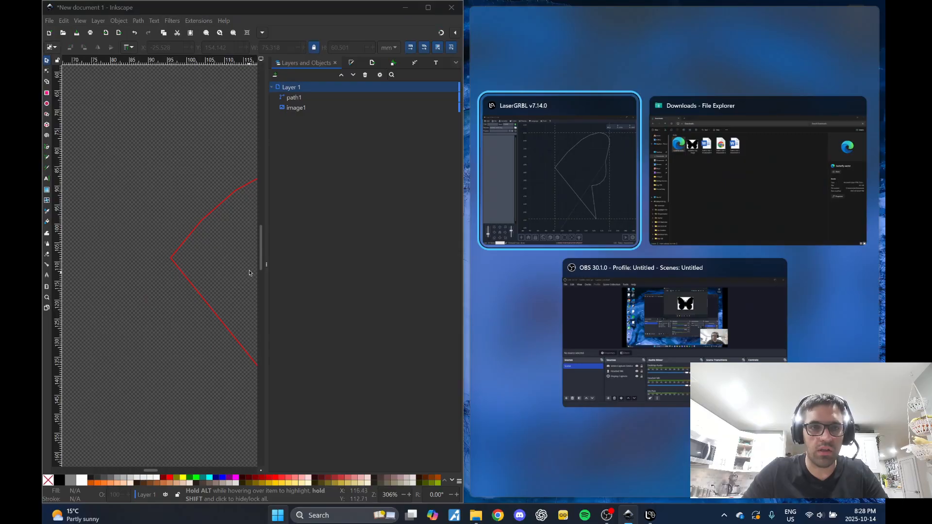
{"action": "left_click_drag", "start_coordinate": [268, 264], "coordinate": [431, 257]}
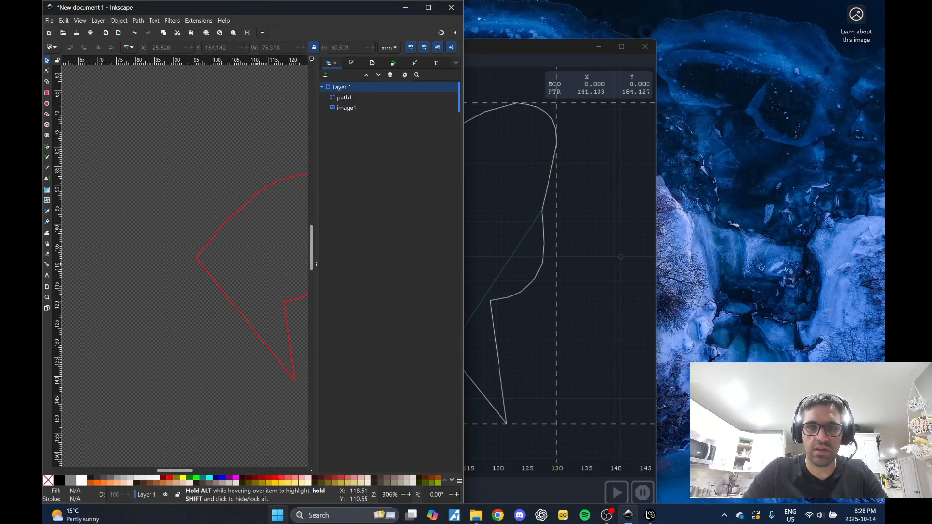
{"action": "left_click", "coordinate": [619, 255]}
{"action": "left_click_drag", "start_coordinate": [543, 46], "coordinate": [774, 34]}
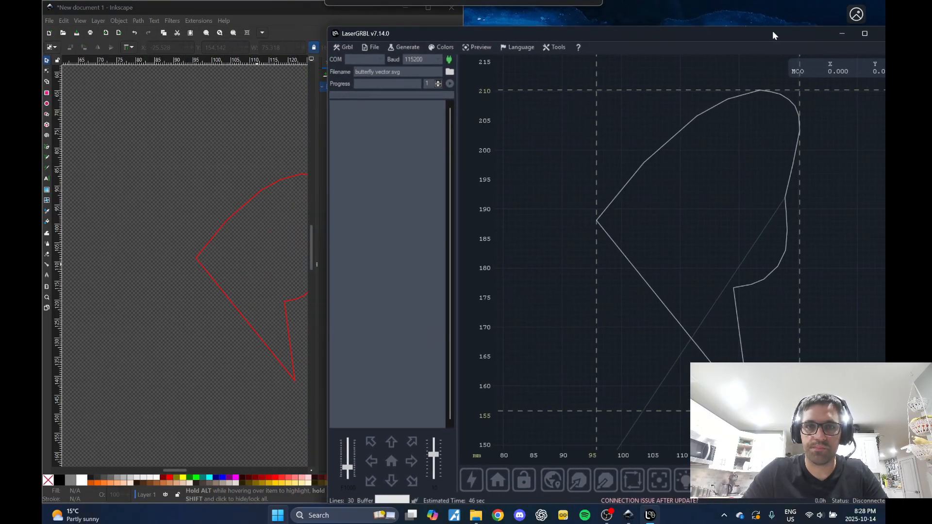
{"action": "left_click", "coordinate": [223, 140]}
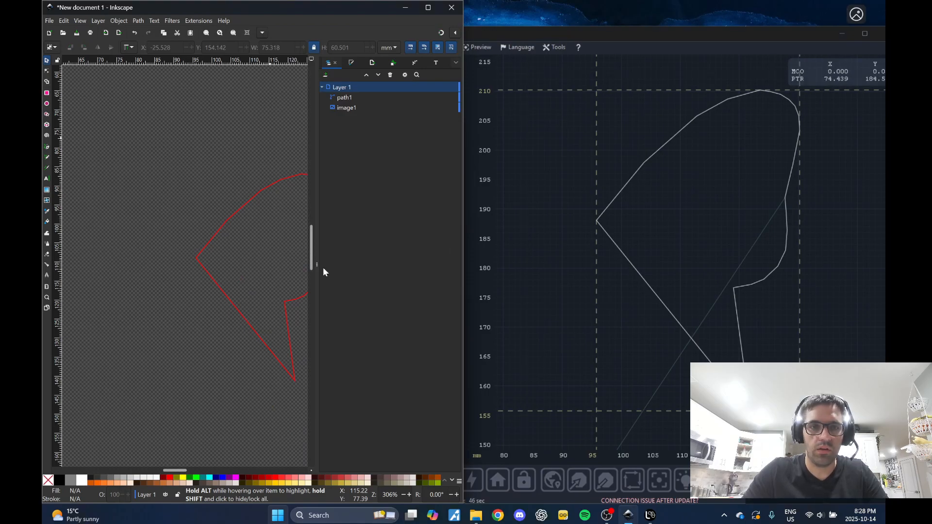
{"action": "left_click_drag", "start_coordinate": [318, 264], "coordinate": [431, 272]}
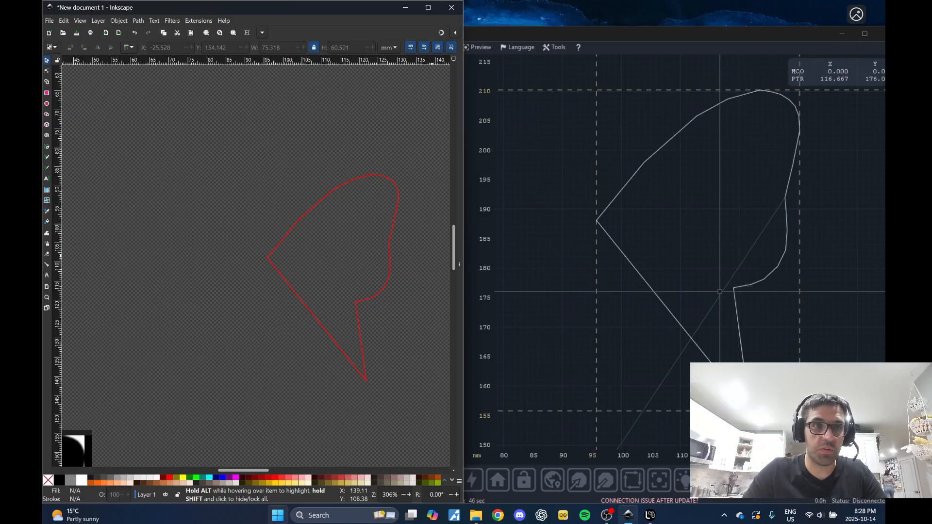
{"action": "mouse_move", "coordinate": [613, 522]}
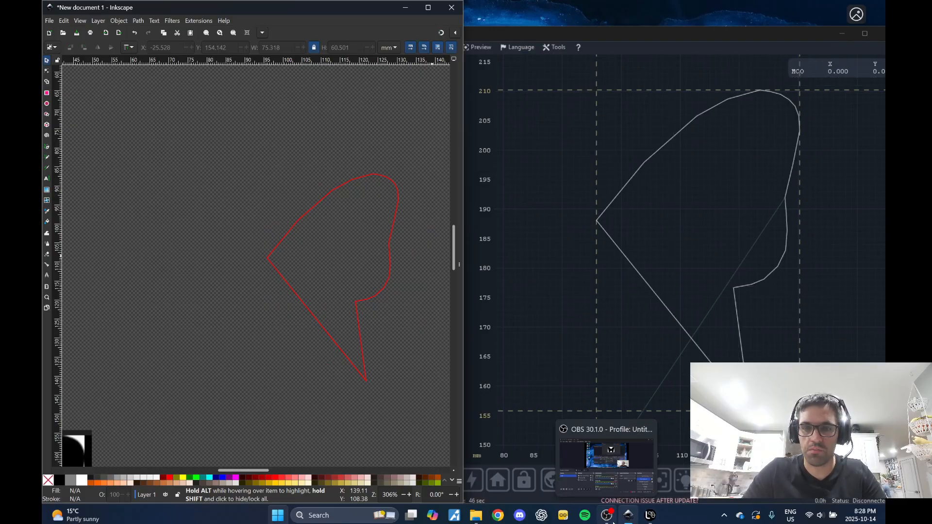